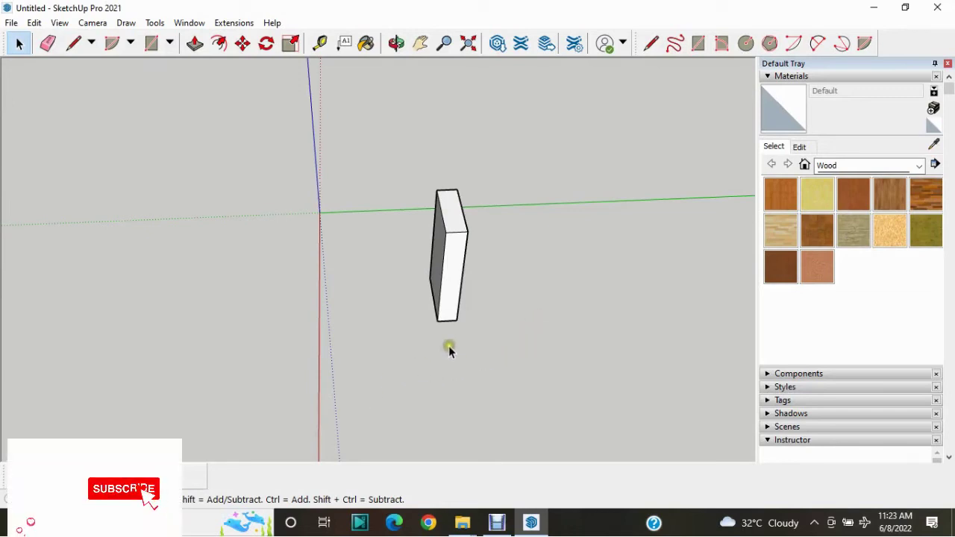
# Orbit and zoom around the thin box with the side tray hidden, ending on its front face.
pyautogui.moveTo(518, 341); pyautogui.dragTo(517, 232, button='middle')
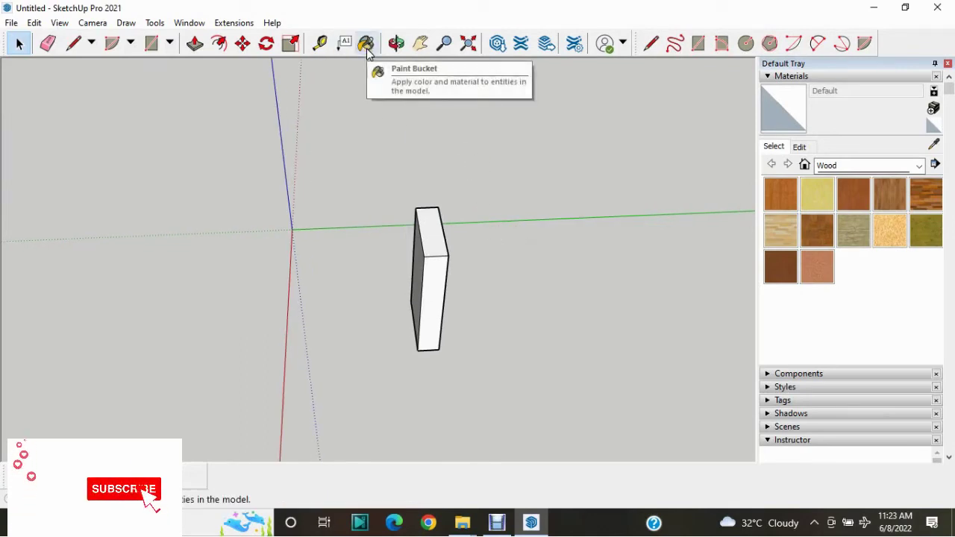
pyautogui.moveTo(465, 365)
pyautogui.mouseDown(button='middle')
pyautogui.moveTo(467, 327)
pyautogui.moveTo(375, 324)
pyautogui.moveTo(624, 297)
pyautogui.mouseUp(button='middle')
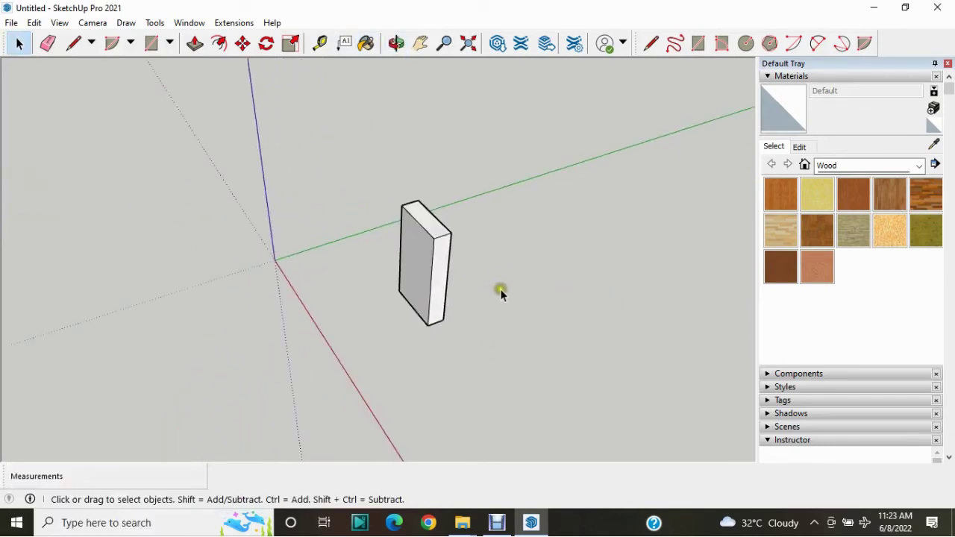
pyautogui.moveTo(499, 291)
pyautogui.mouseDown(button='middle')
pyautogui.moveTo(217, 284)
pyautogui.moveTo(239, 276)
pyautogui.mouseUp(button='middle')
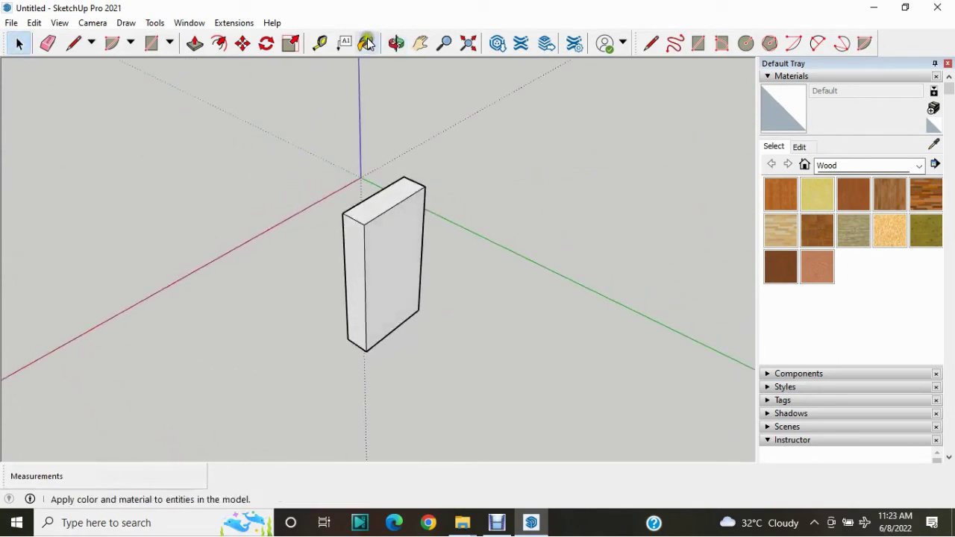
pyautogui.click(950, 67)
pyautogui.moveTo(797, 162)
pyautogui.mouseDown(button='middle')
pyautogui.moveTo(437, 250)
pyautogui.moveTo(560, 269)
pyautogui.moveTo(560, 296)
pyautogui.mouseUp(button='middle')
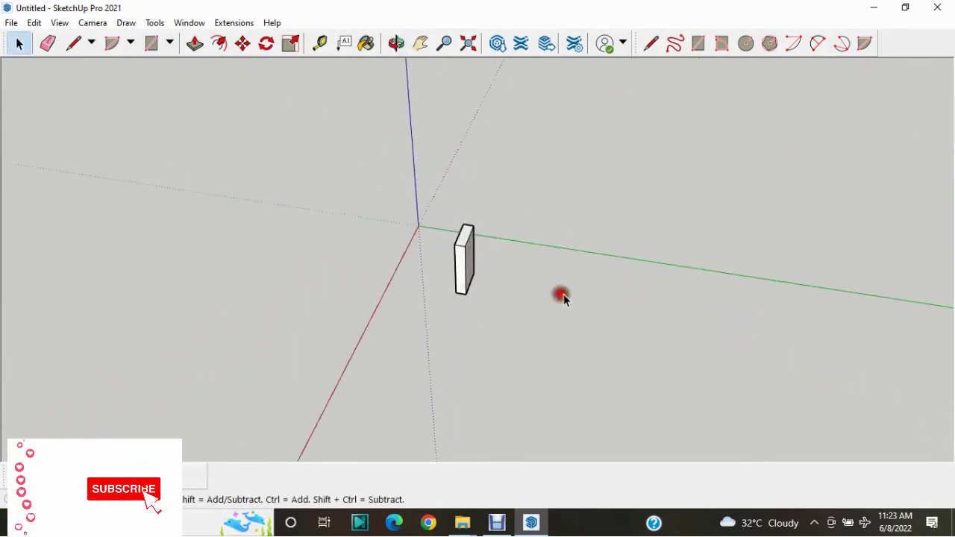
pyautogui.click(365, 43)
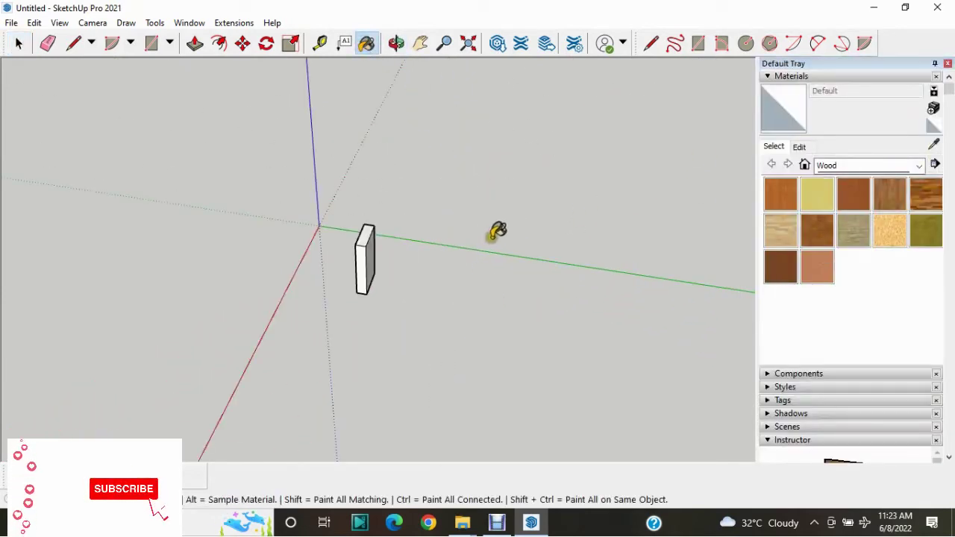
pyautogui.press('space')
pyautogui.scroll(2, 376, 267)
pyautogui.moveTo(376, 268)
pyautogui.mouseDown(button='middle')
pyautogui.moveTo(465, 258)
pyautogui.moveTo(390, 290)
pyautogui.moveTo(409, 254)
pyautogui.moveTo(264, 273)
pyautogui.moveTo(399, 243)
pyautogui.moveTo(336, 251)
pyautogui.moveTo(390, 227)
pyautogui.moveTo(490, 241)
pyautogui.moveTo(207, 216)
pyautogui.moveTo(408, 230)
pyautogui.moveTo(416, 246)
pyautogui.moveTo(388, 264)
pyautogui.moveTo(650, 247)
pyautogui.moveTo(306, 276)
pyautogui.moveTo(350, 266)
pyautogui.moveTo(371, 216)
pyautogui.mouseUp(button='middle')
pyautogui.scroll(3, 336, 252)
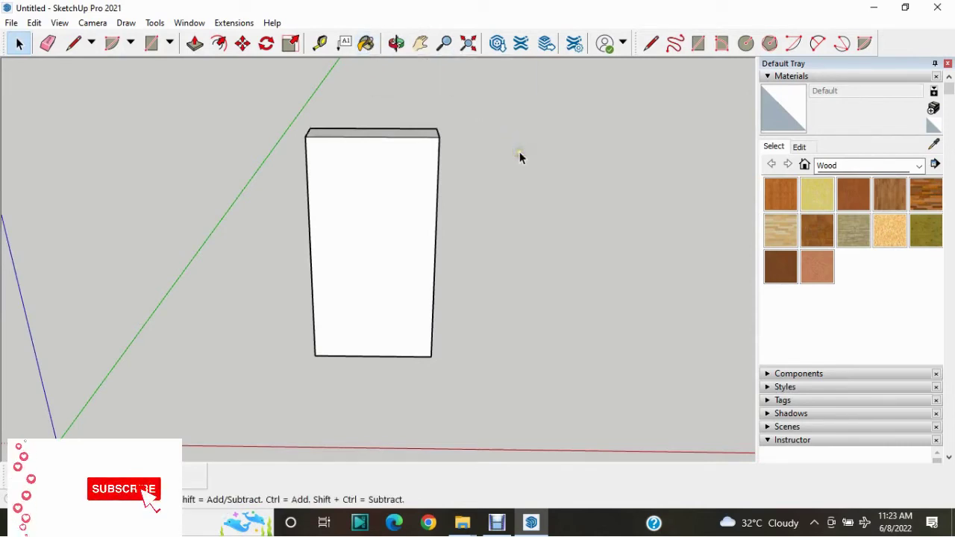
# With Paint Bucket active, collapse the Materials panel so the Instructor panel fills the Default Tray.
pyautogui.press('b')
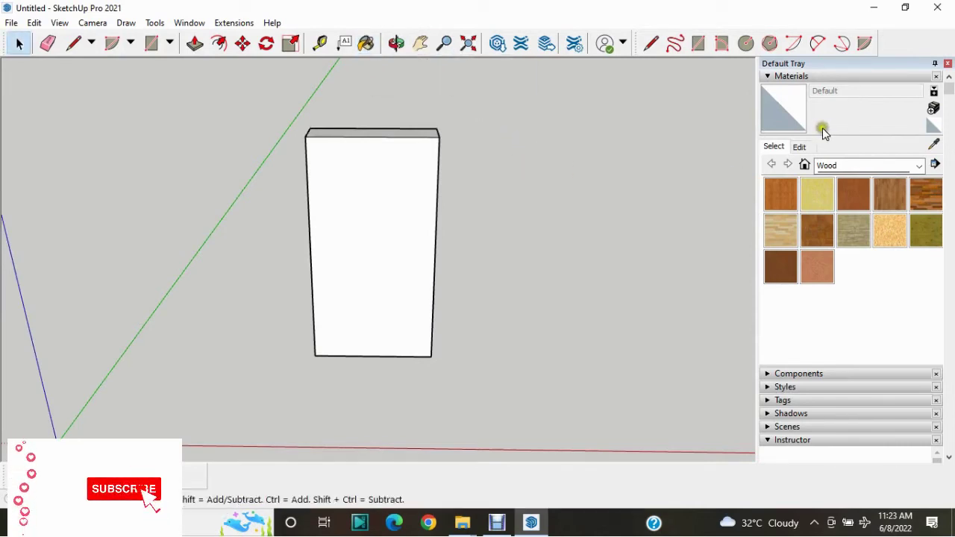
pyautogui.click(767, 77)
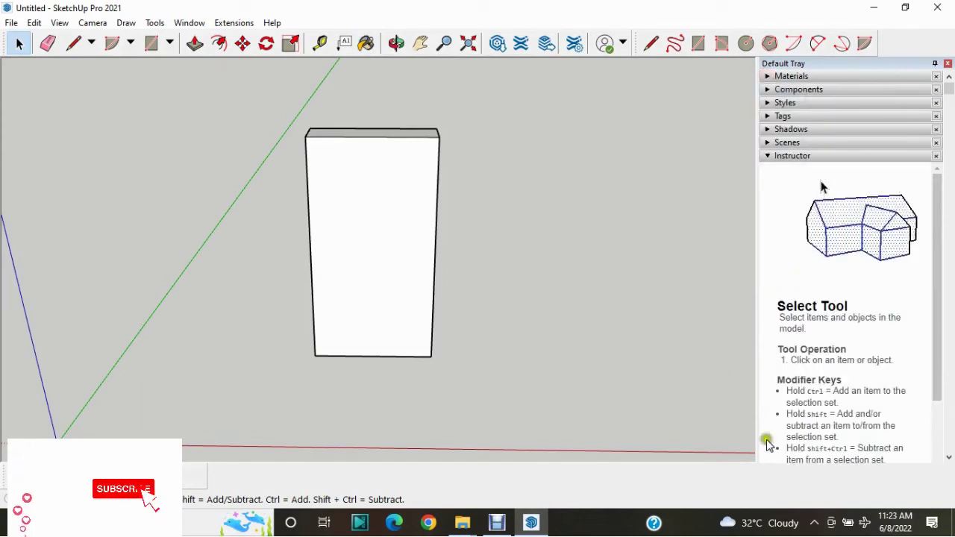
pyautogui.click(599, 280)
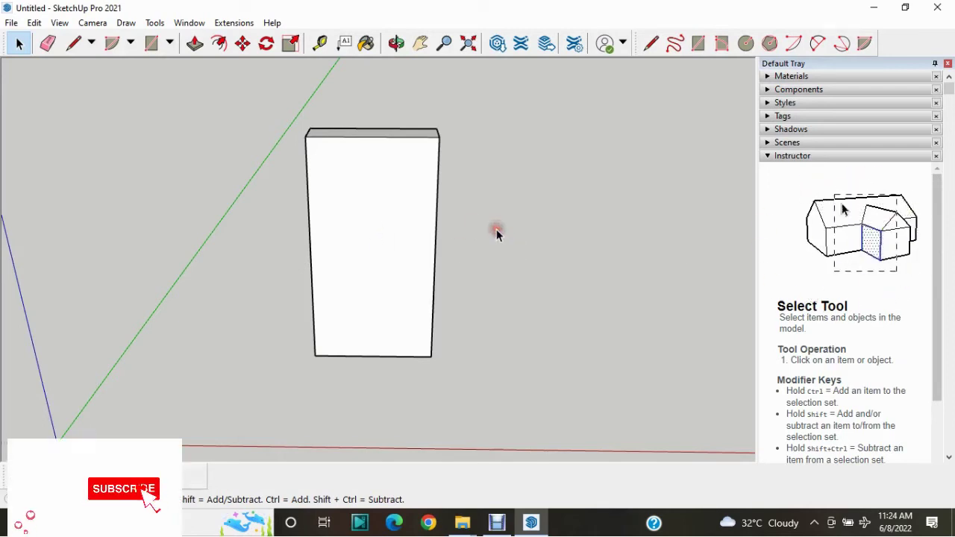
pyautogui.click(73, 42)
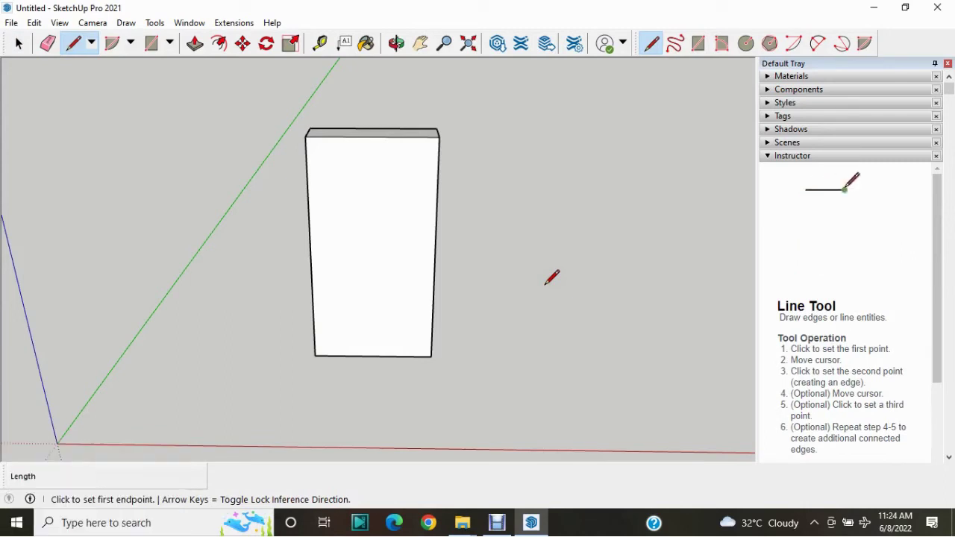
pyautogui.press('space')
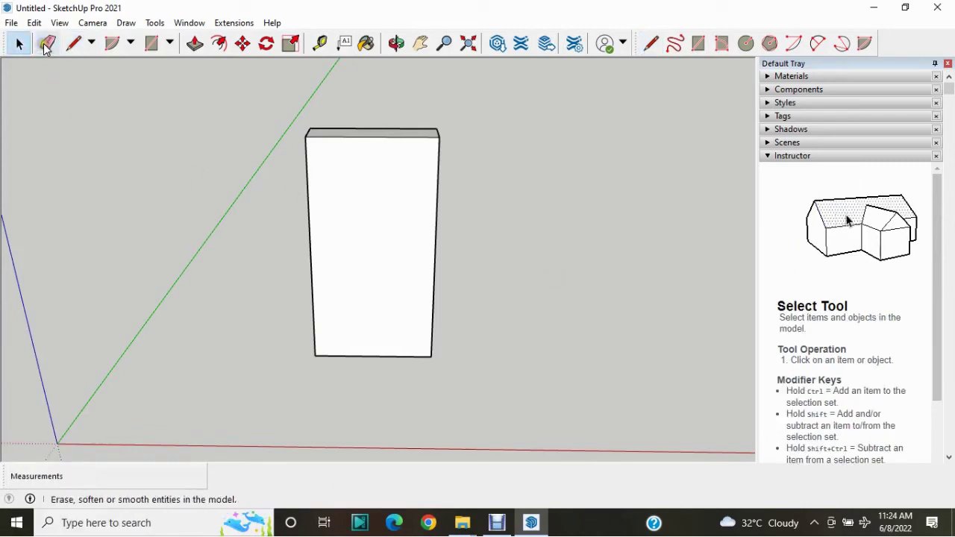
pyautogui.click(46, 43)
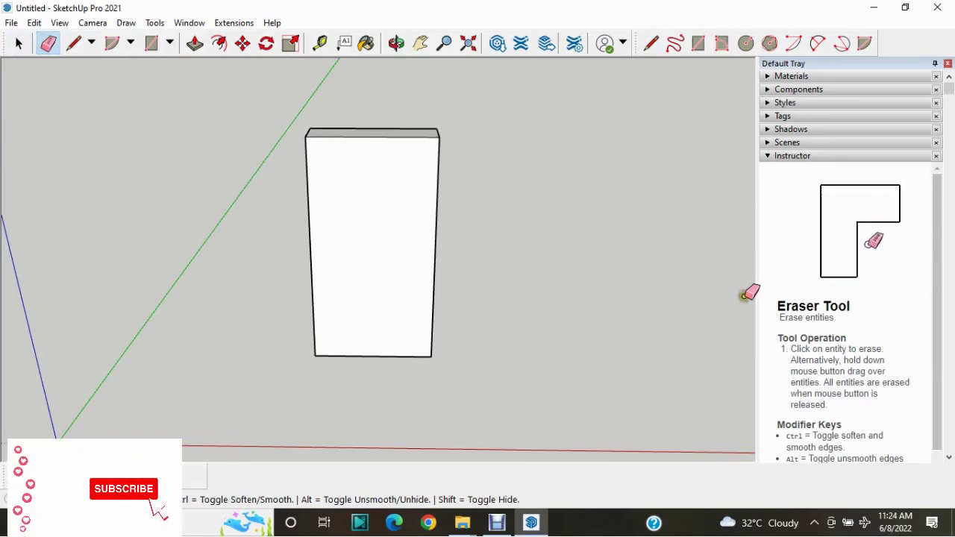
pyautogui.press('space')
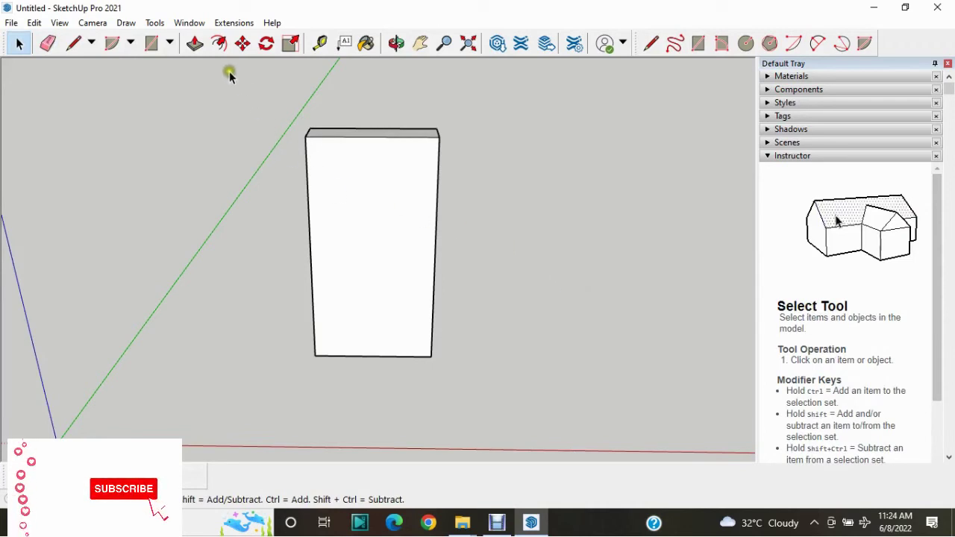
pyautogui.click(196, 45)
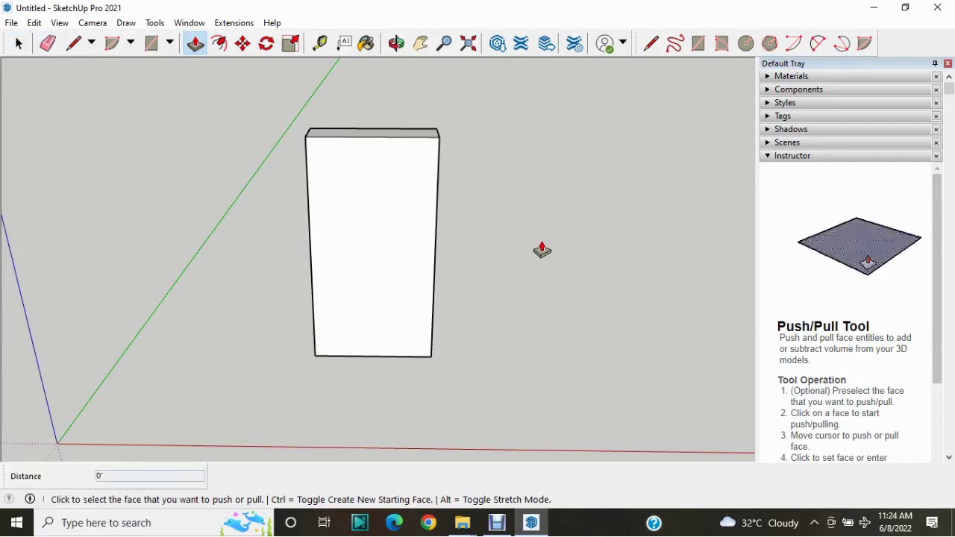
pyautogui.press('space')
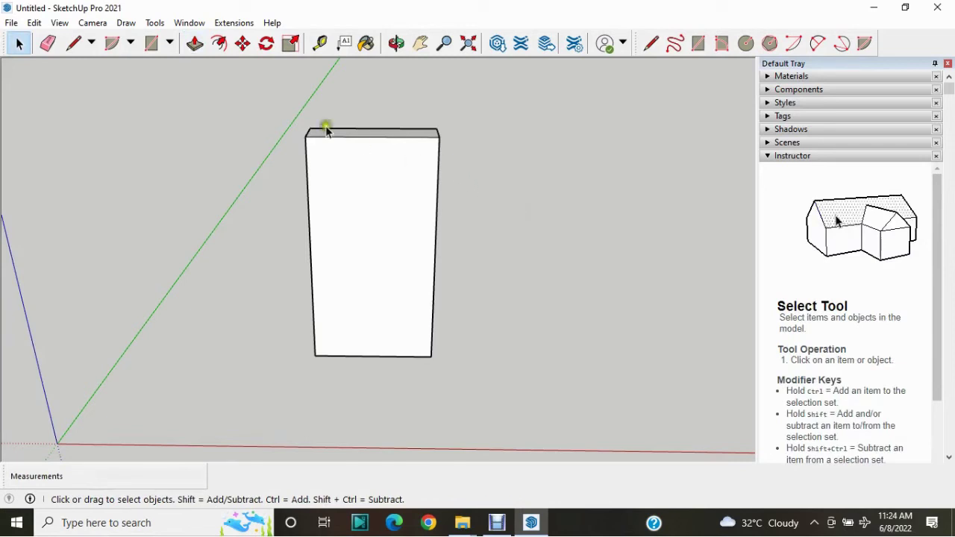
pyautogui.click(218, 44)
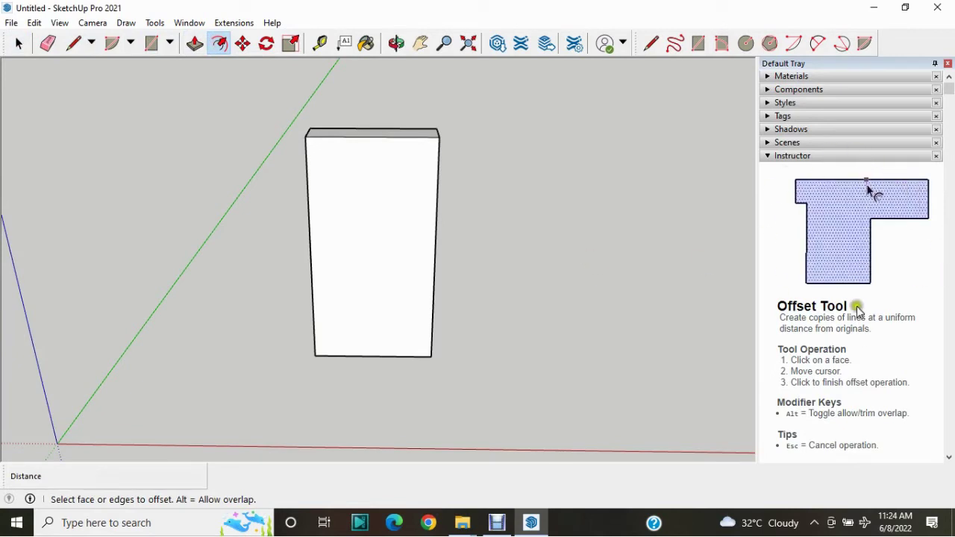
pyautogui.press('space')
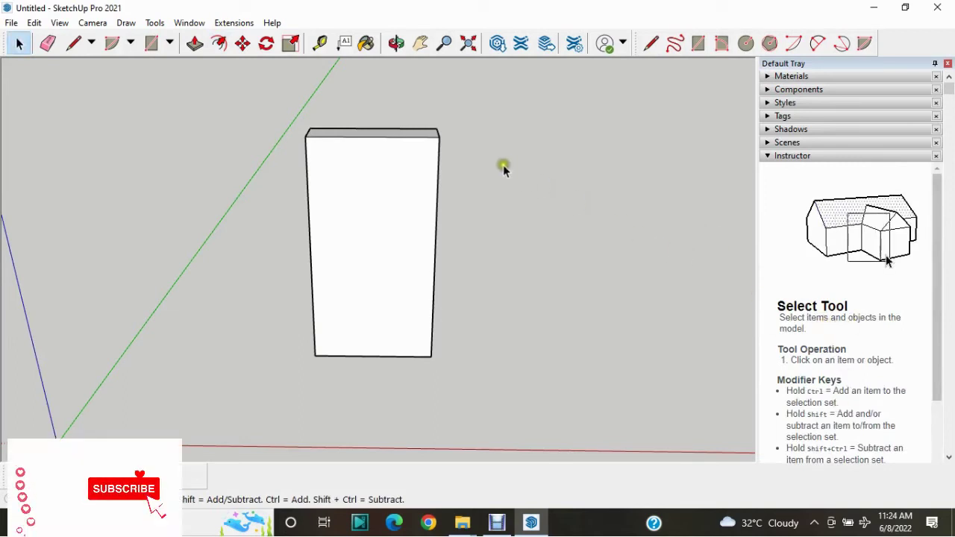
pyautogui.click(320, 43)
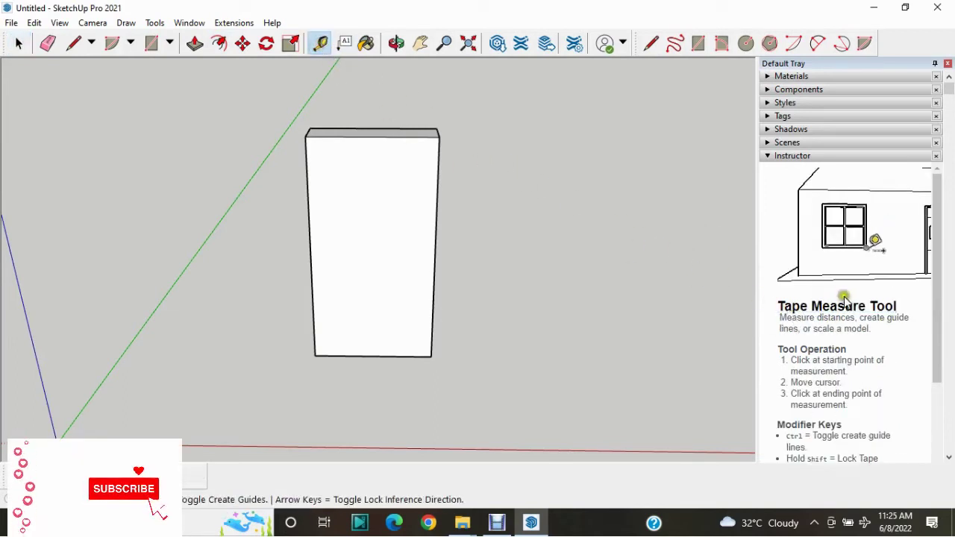
pyautogui.moveTo(936, 335); pyautogui.dragTo(945, 418)
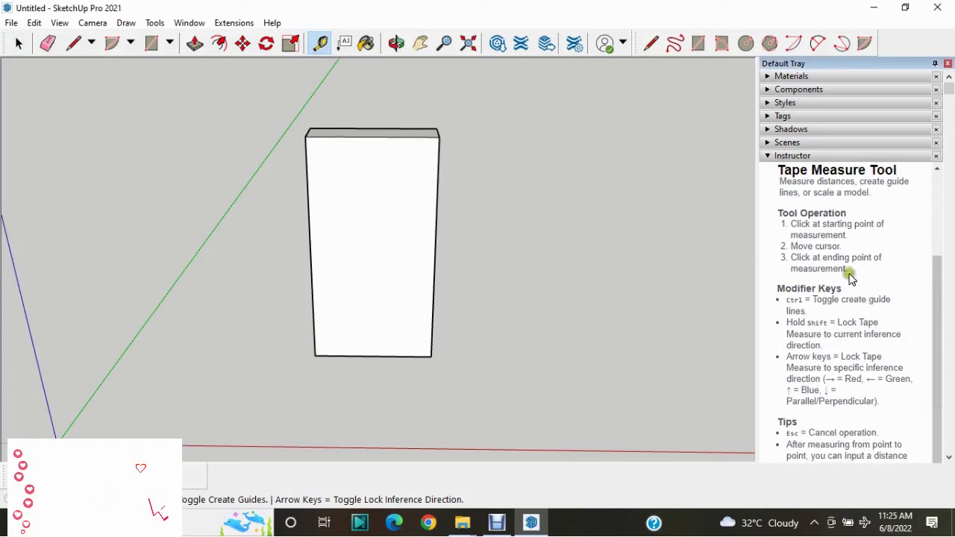
pyautogui.scroll(-2, 851, 329)
pyautogui.scroll(2, 854, 371)
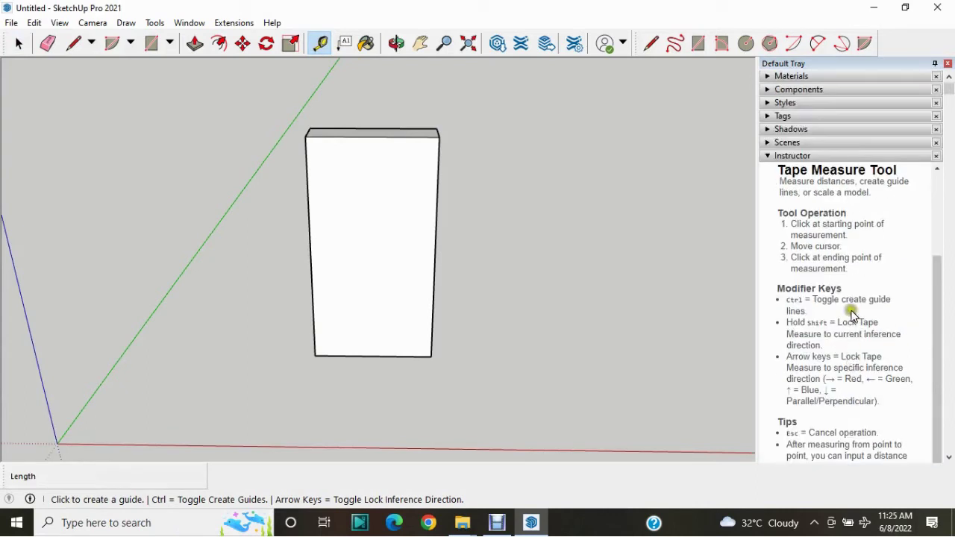
pyautogui.moveTo(938, 292); pyautogui.dragTo(938, 196)
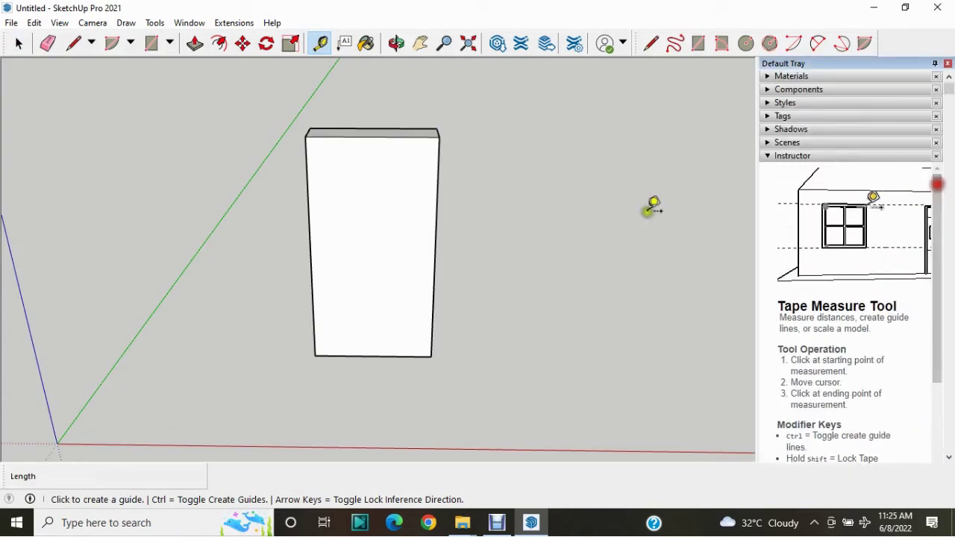
pyautogui.press('space')
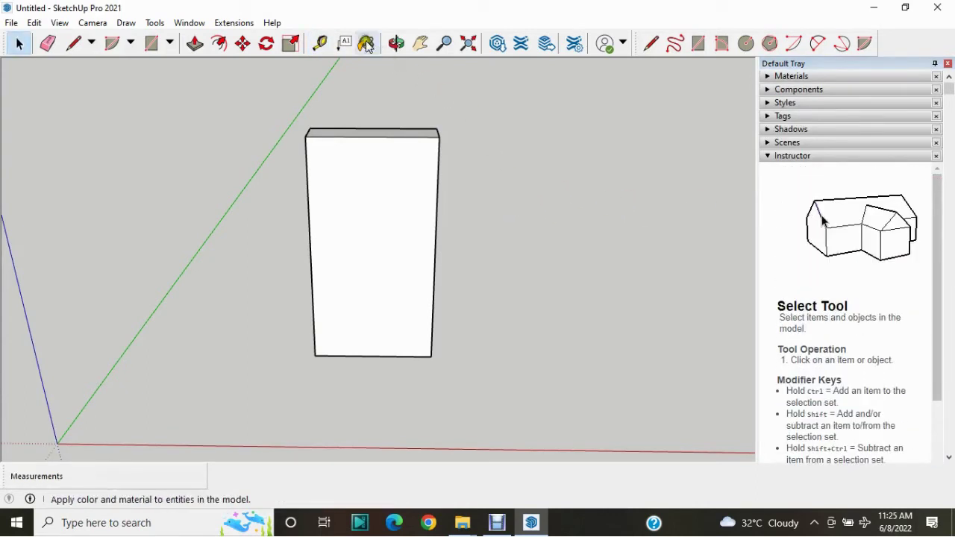
# Re-expand the Materials panel and load the Wood collection from the collections list.
pyautogui.click(366, 42)
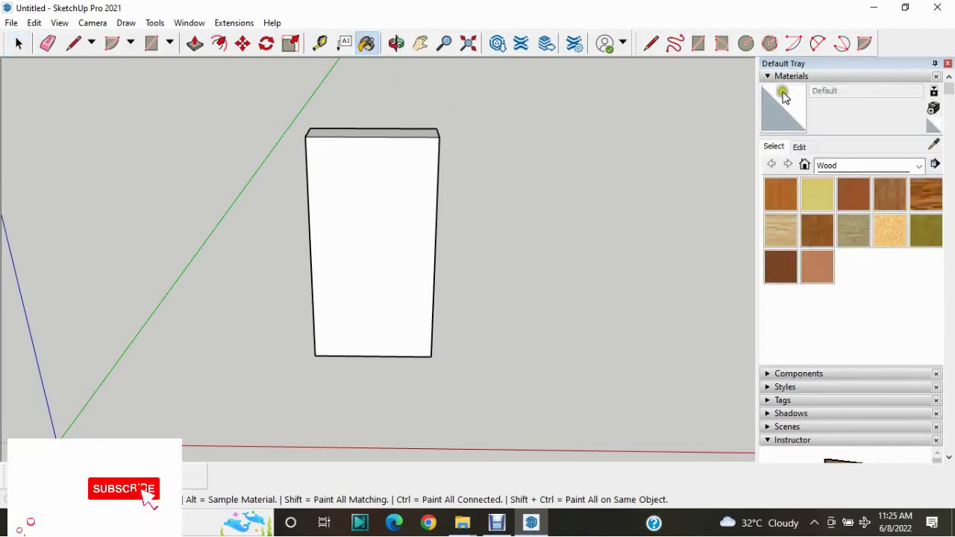
pyautogui.click(767, 76)
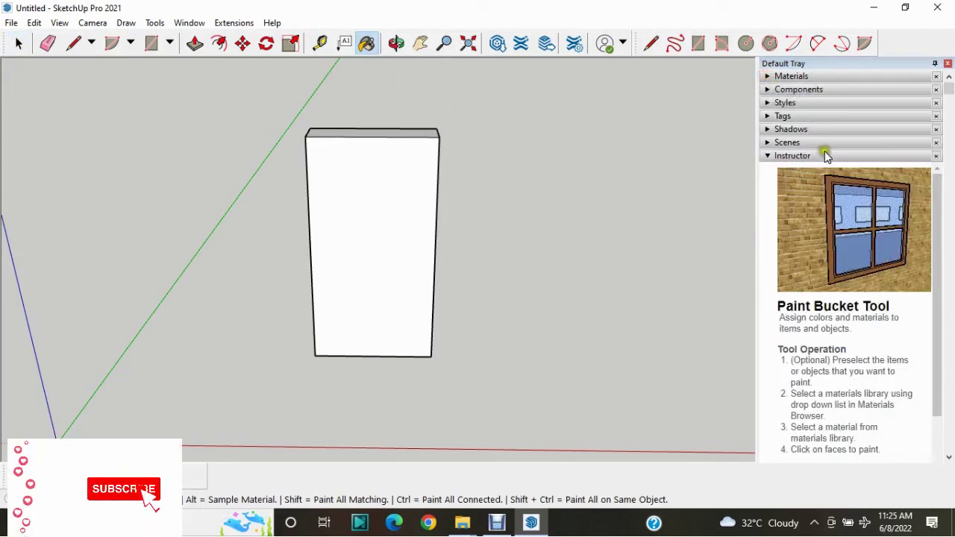
pyautogui.click(769, 77)
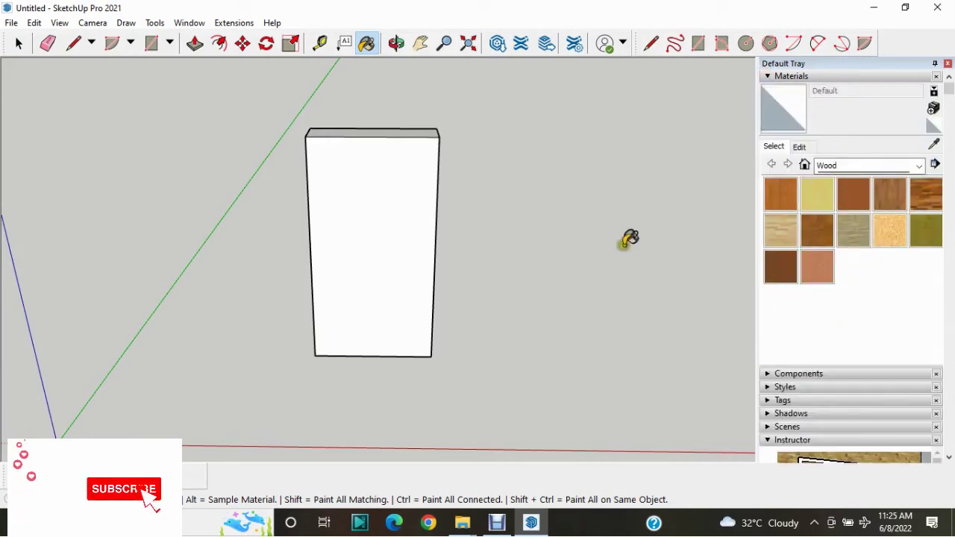
pyautogui.press('space')
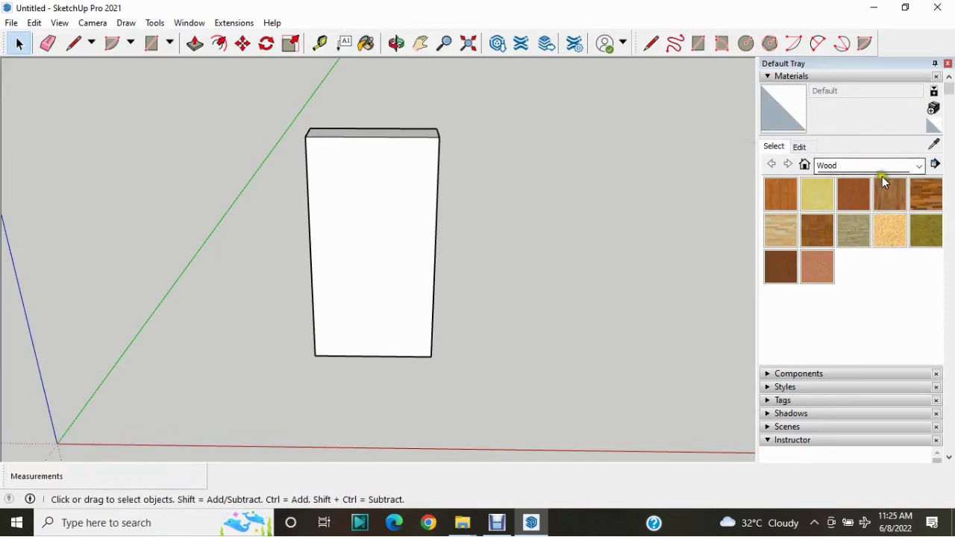
pyautogui.click(868, 164)
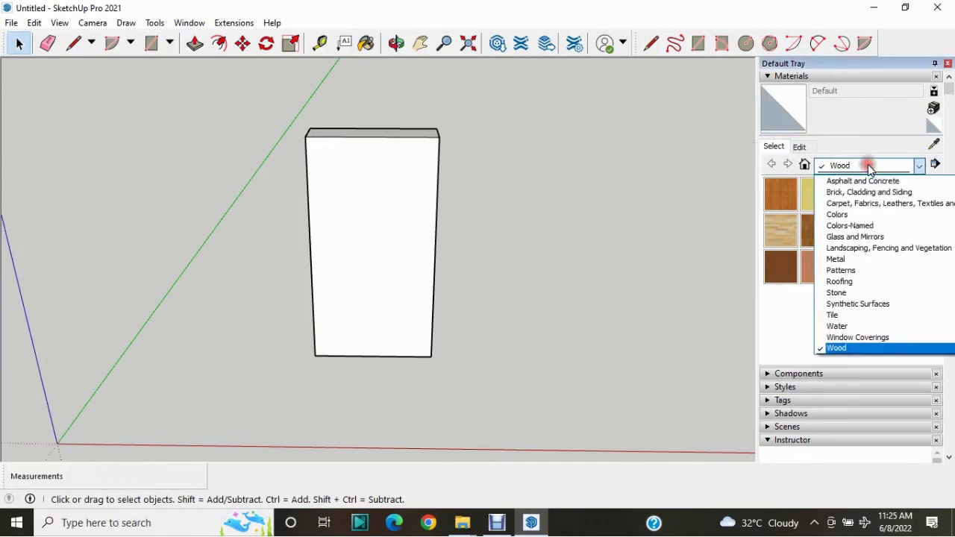
pyautogui.click(858, 348)
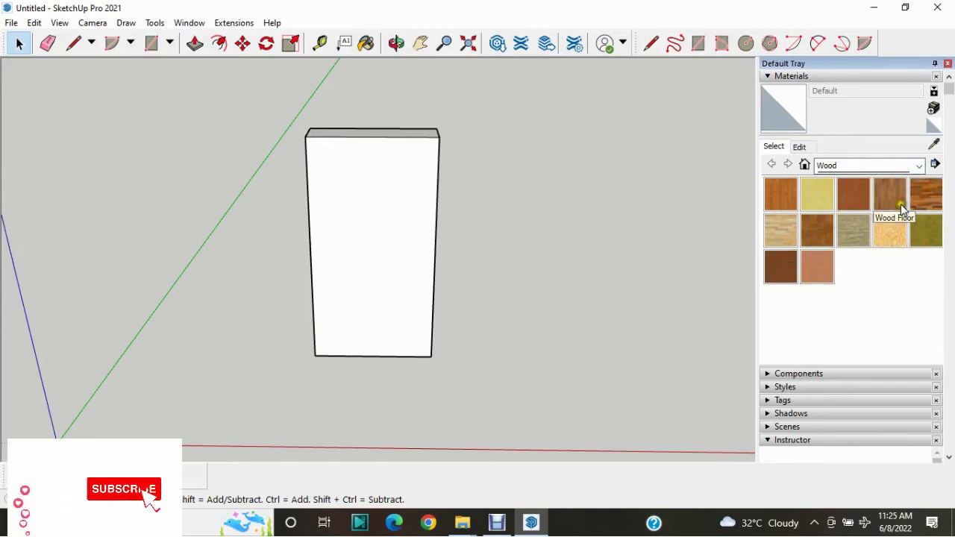
# Paint the box's front face with Wood Bamboo.
pyautogui.moveTo(368, 201); pyautogui.dragTo(578, 250, button='middle')
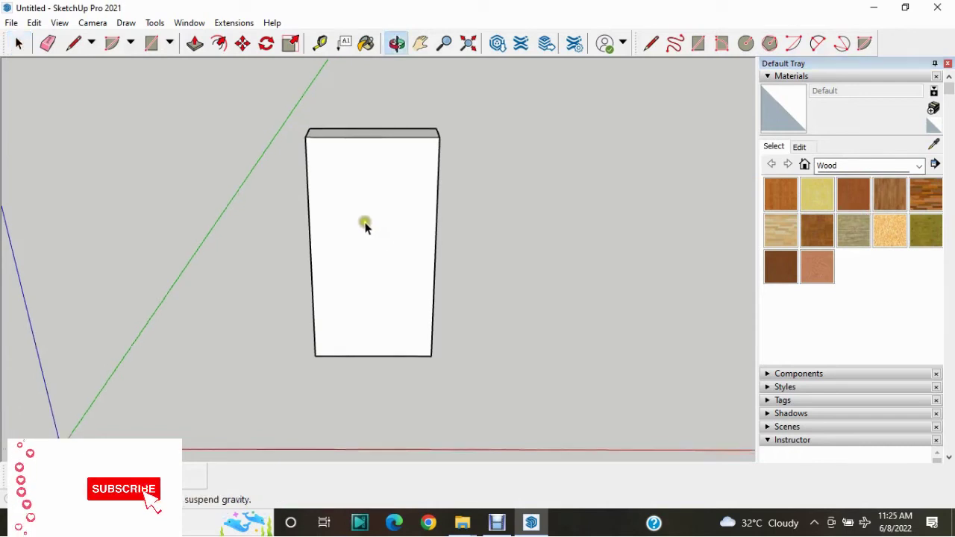
pyautogui.click(779, 193)
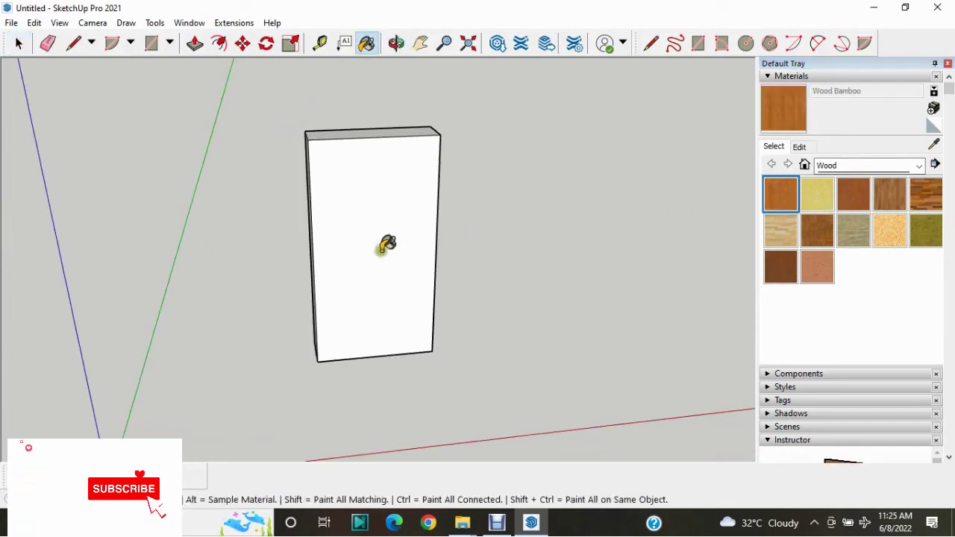
pyautogui.moveTo(386, 247); pyautogui.dragTo(436, 256, button='middle')
pyautogui.moveTo(356, 237); pyautogui.dragTo(366, 232, button='middle')
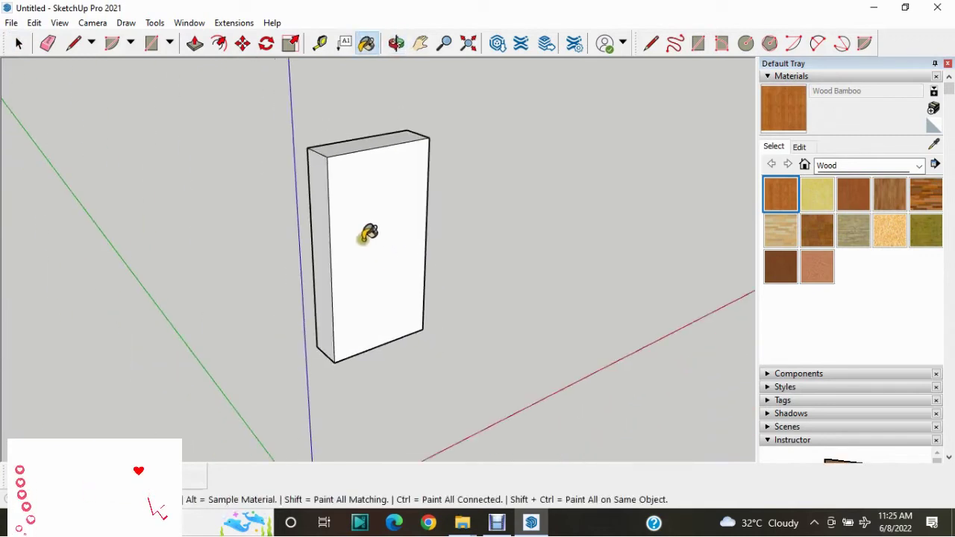
pyautogui.click(366, 224)
pyautogui.scroll(3, 371, 220)
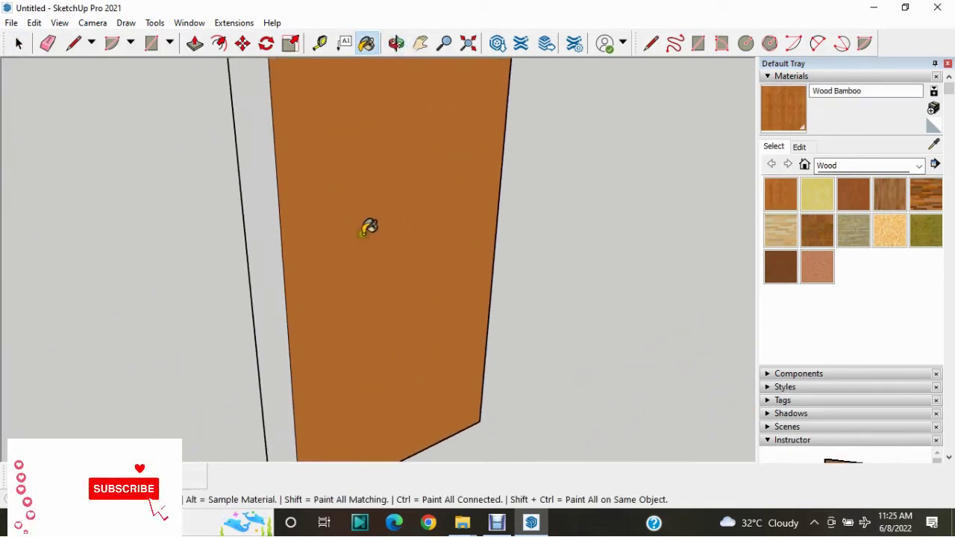
pyautogui.scroll(-4, 486, 292)
# Window-select the whole box and delete it, leaving the scene empty.
pyautogui.press('space')
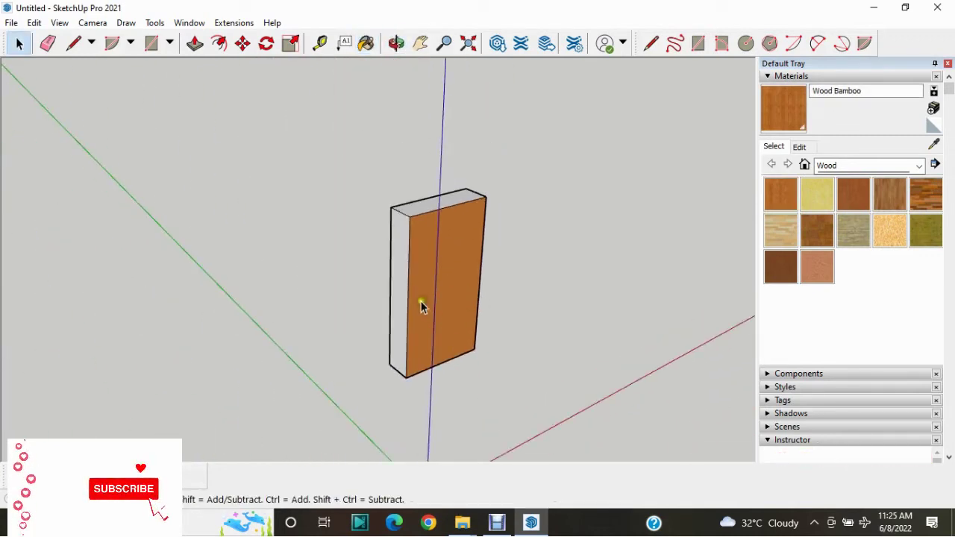
pyautogui.moveTo(420, 304)
pyautogui.mouseDown(button='middle')
pyautogui.moveTo(320, 324)
pyautogui.moveTo(480, 256)
pyautogui.moveTo(565, 188)
pyautogui.mouseUp(button='middle')
pyautogui.moveTo(565, 170); pyautogui.dragTo(370, 369)
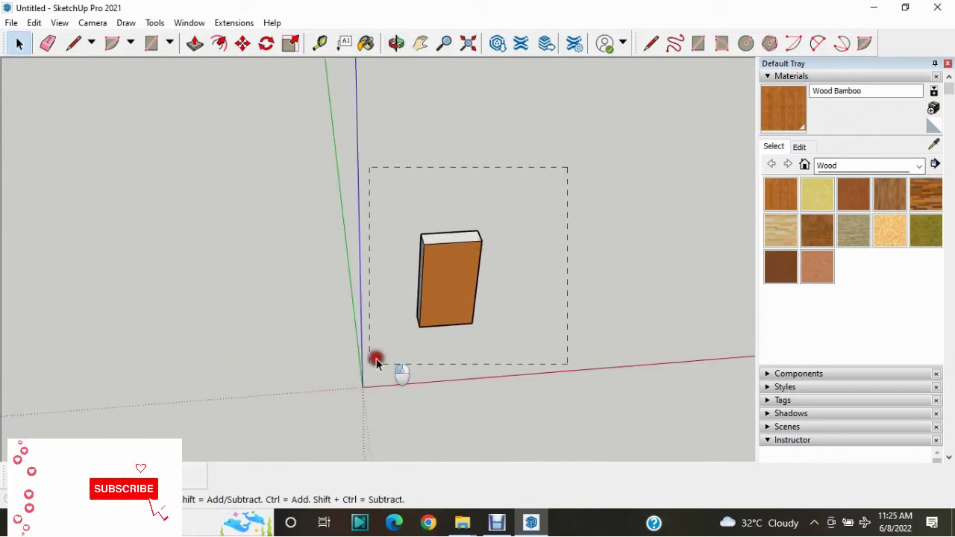
pyautogui.press('Delete')
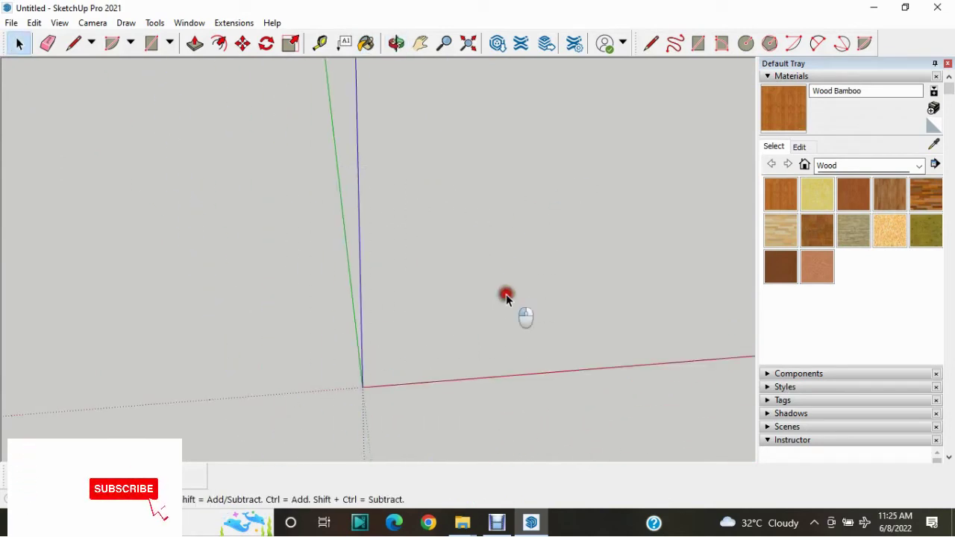
# In Model Info > Units, set precision to 0", 0 in², 0 in³ and disable angle snapping.
pyautogui.click(191, 22)
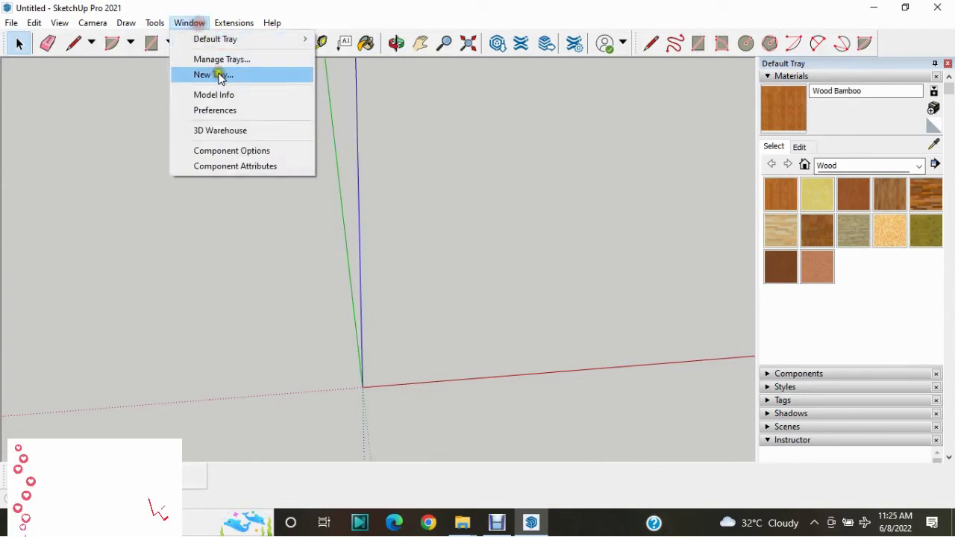
pyautogui.click(212, 93)
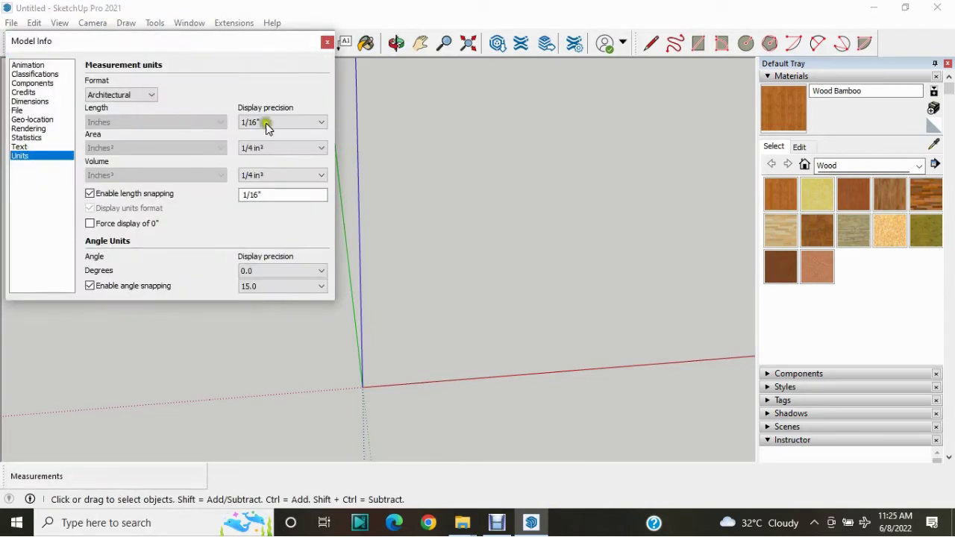
pyautogui.click(267, 123)
pyautogui.click(258, 134)
pyautogui.click(270, 148)
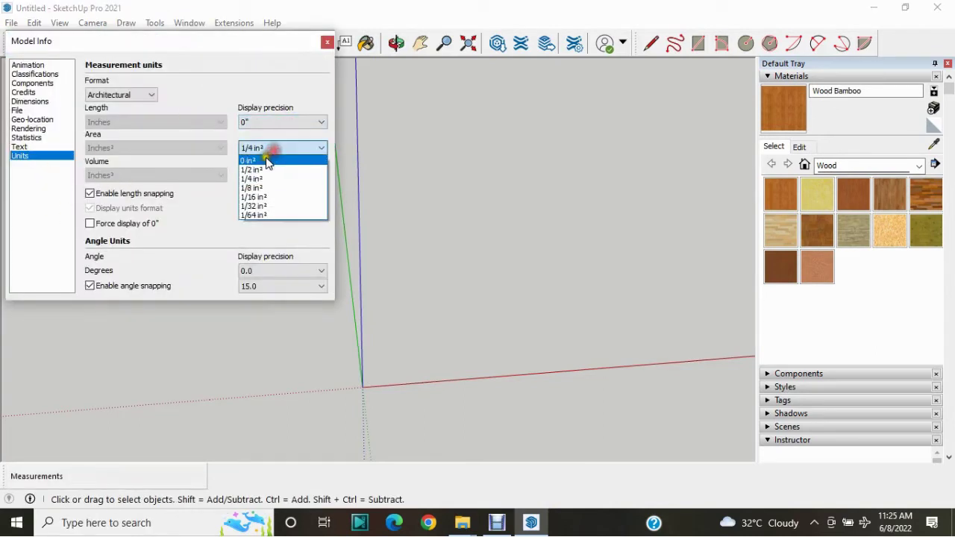
pyautogui.click(267, 161)
pyautogui.click(270, 175)
pyautogui.click(262, 188)
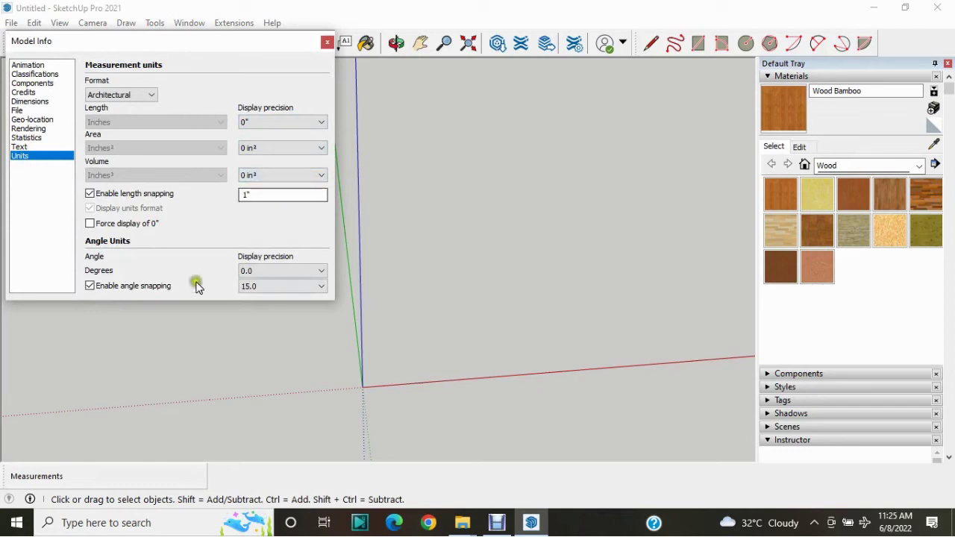
pyautogui.click(89, 286)
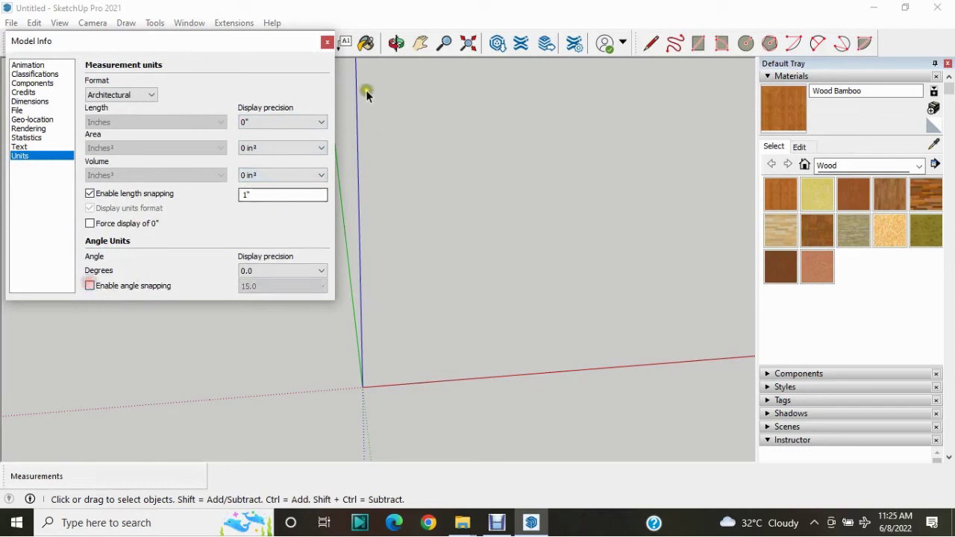
pyautogui.click(327, 43)
pyautogui.moveTo(353, 264); pyautogui.dragTo(384, 291, button='middle')
# Start a rectangle at a fresh corner and enter its size as 20',30'.
pyautogui.press('r')
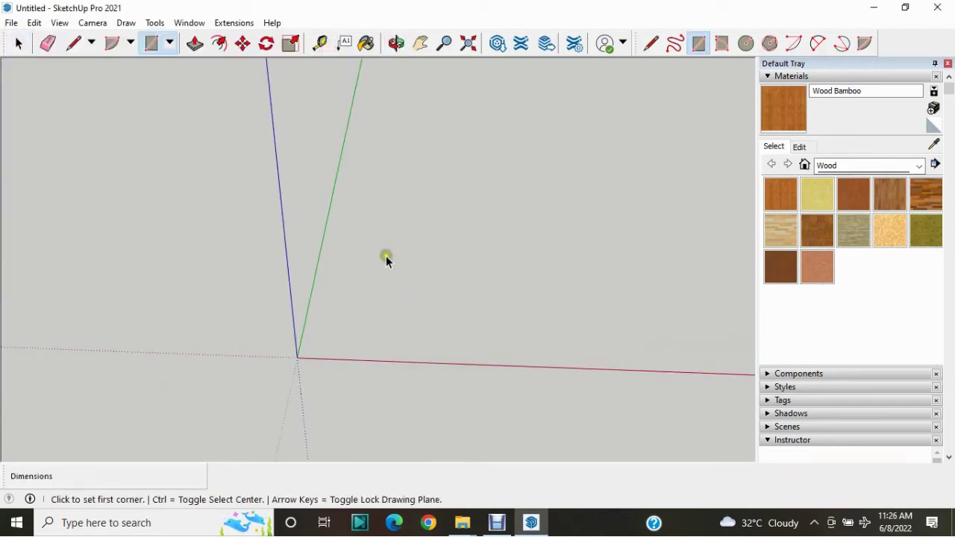
pyautogui.click(357, 272)
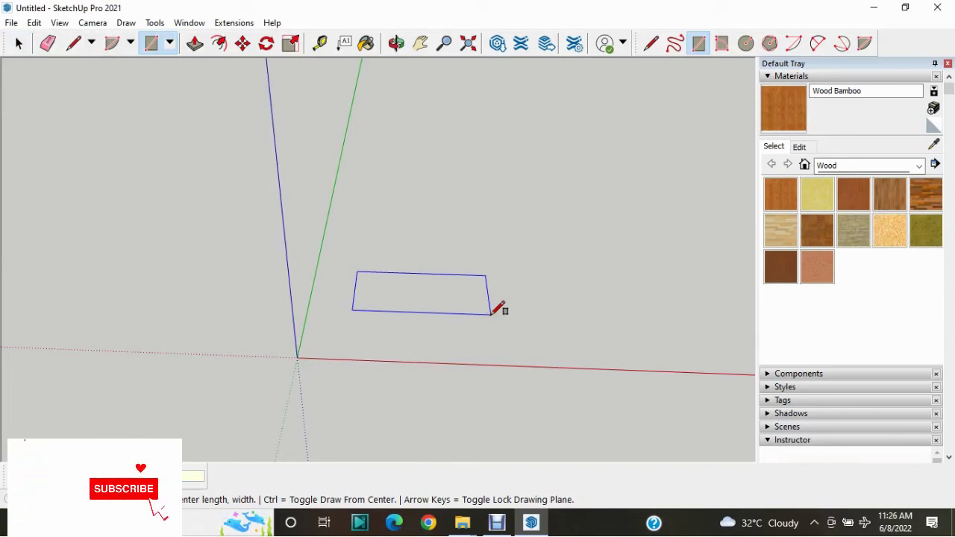
pyautogui.press('space')
pyautogui.press('r')
pyautogui.click(407, 287)
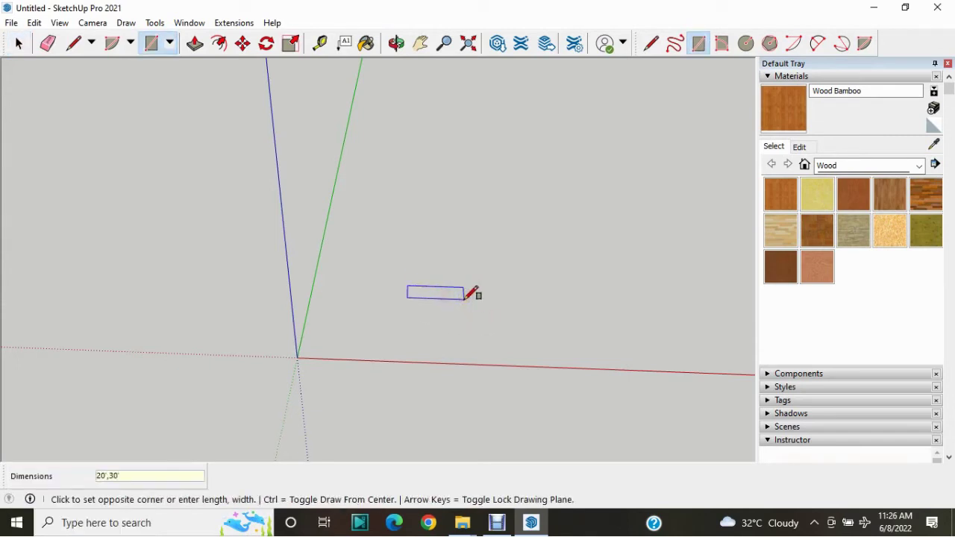
pyautogui.press('Escape')
pyautogui.press('space')
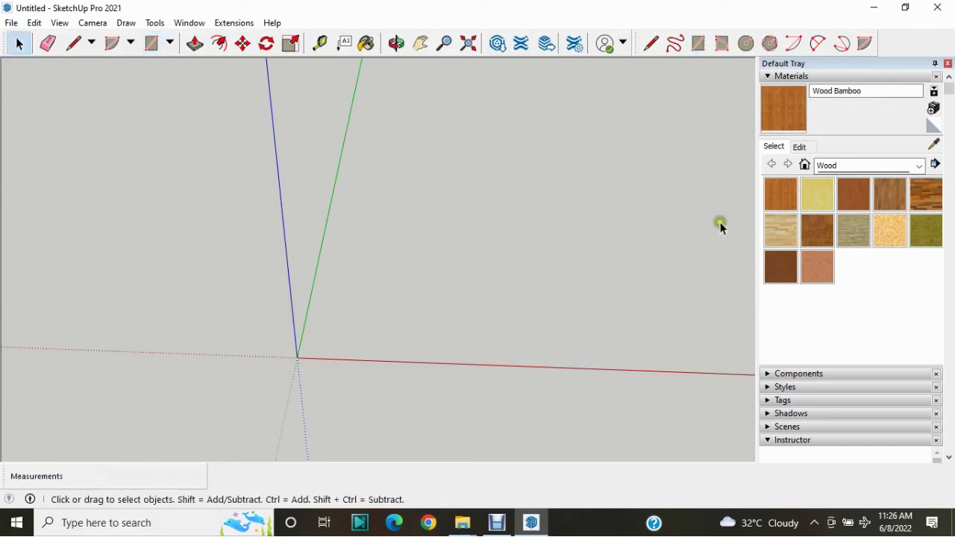
# Zoom to extents and push/pull the 20' by 30' rectangle upward into a solid block.
pyautogui.click(468, 43)
pyautogui.scroll(-5, 440, 179)
pyautogui.moveTo(429, 222); pyautogui.dragTo(412, 285, button='middle')
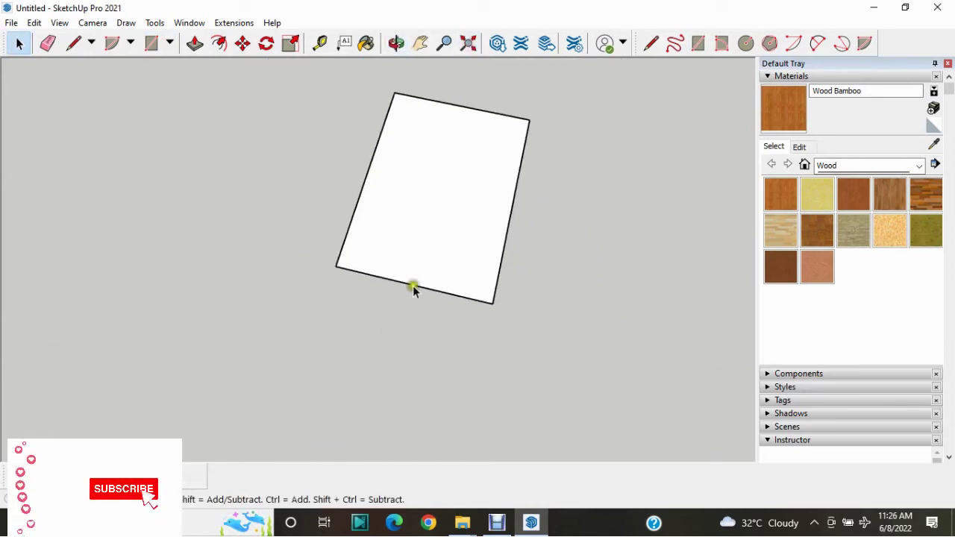
pyautogui.scroll(-2, 415, 282)
pyautogui.scroll(3, 413, 273)
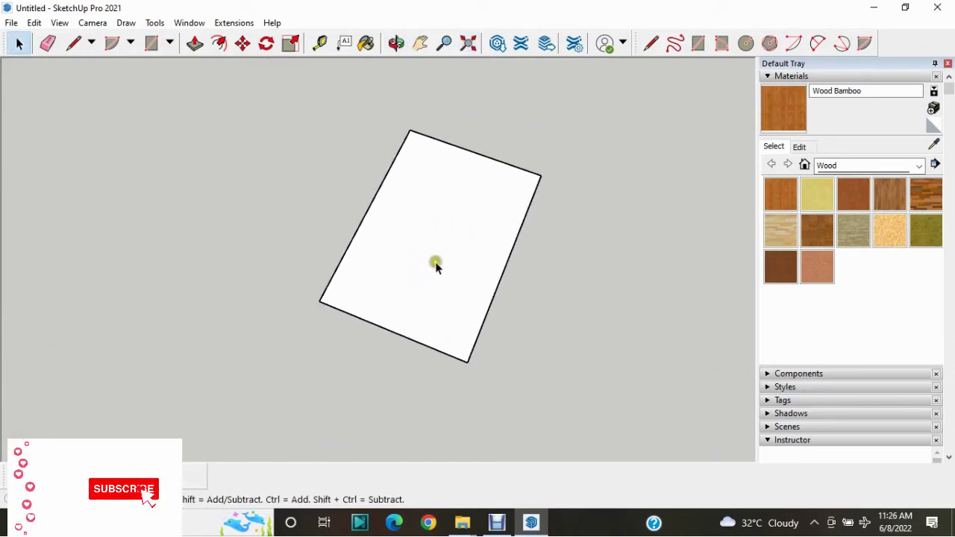
pyautogui.press('p')
pyautogui.moveTo(437, 266); pyautogui.dragTo(433, 168)
pyautogui.press('space')
pyautogui.scroll(-2, 391, 345)
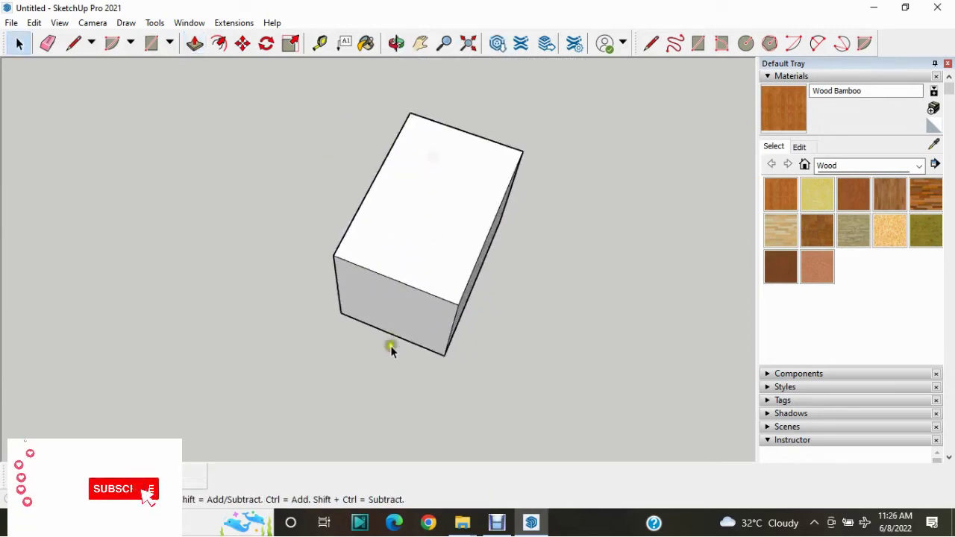
pyautogui.moveTo(391, 345)
pyautogui.mouseDown(button='middle')
pyautogui.moveTo(247, 238)
pyautogui.moveTo(500, 292)
pyautogui.mouseUp(button='middle')
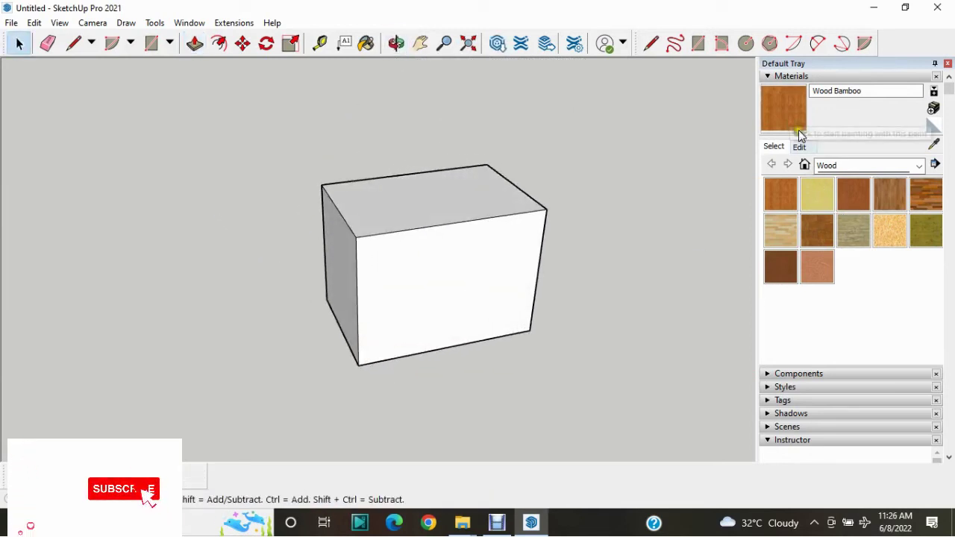
# Pick the Wood Bamboo swatch and apply it to the block's front face.
pyautogui.click(781, 197)
pyautogui.click(439, 292)
pyautogui.scroll(2, 420, 286)
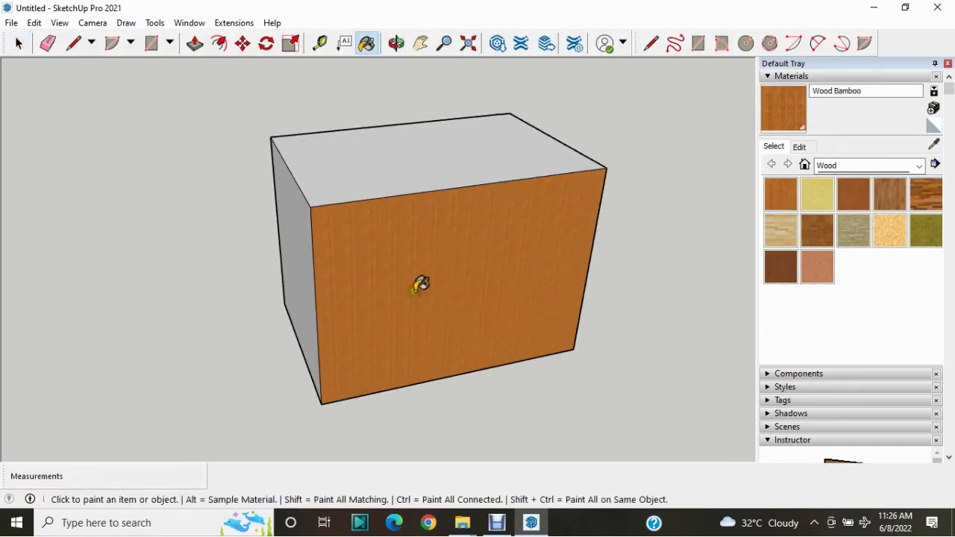
pyautogui.scroll(3, 420, 286)
pyautogui.moveTo(462, 294)
pyautogui.mouseDown(button='middle')
pyautogui.moveTo(416, 305)
pyautogui.moveTo(432, 292)
pyautogui.mouseUp(button='middle')
pyautogui.scroll(-2, 426, 310)
pyautogui.press('space')
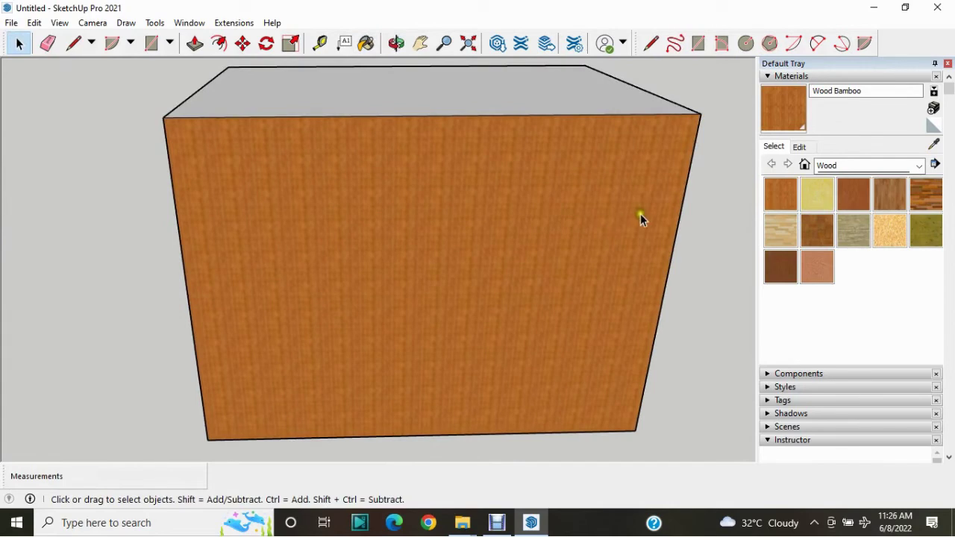
pyautogui.scroll(3, 329, 258)
pyautogui.scroll(1, 376, 256)
pyautogui.scroll(-1, 299, 294)
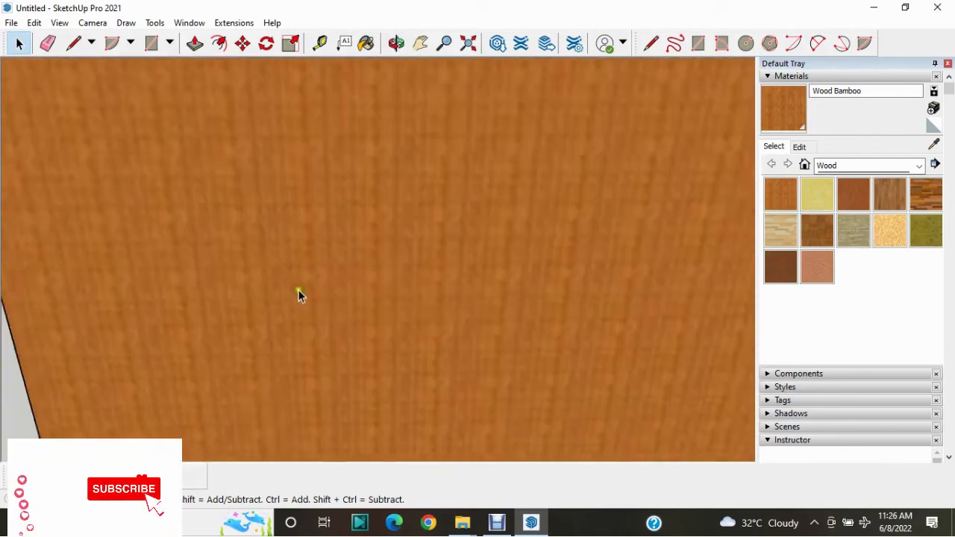
pyautogui.scroll(-3, 331, 327)
pyautogui.scroll(2, 469, 284)
pyautogui.scroll(1, 452, 260)
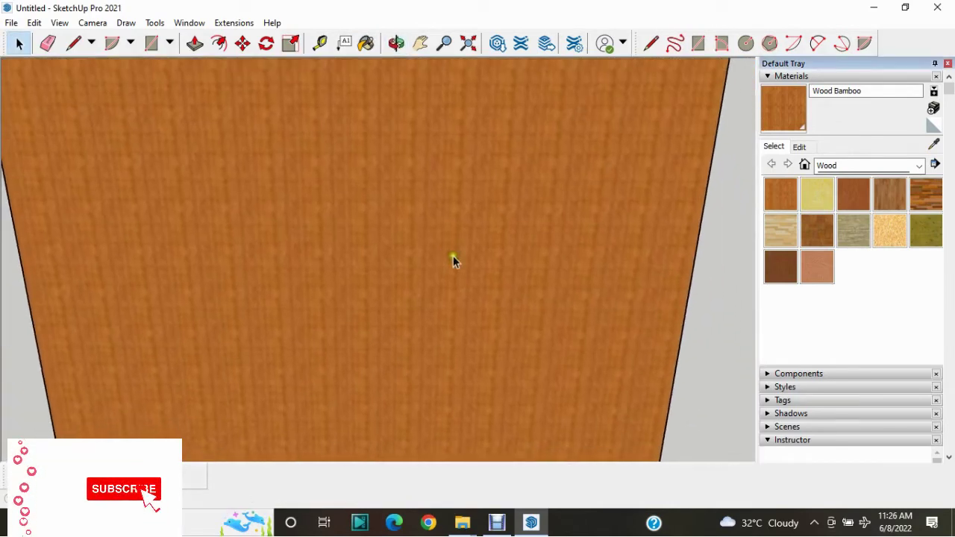
# Open Wood Bamboo for editing, unlink its texture proportions and enter a new width.
pyautogui.click(802, 148)
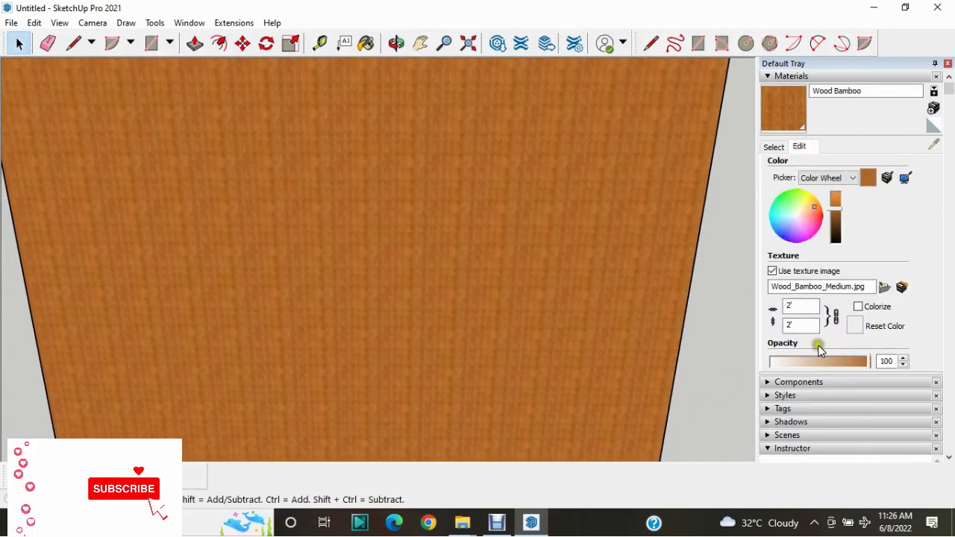
pyautogui.moveTo(808, 308); pyautogui.dragTo(790, 308)
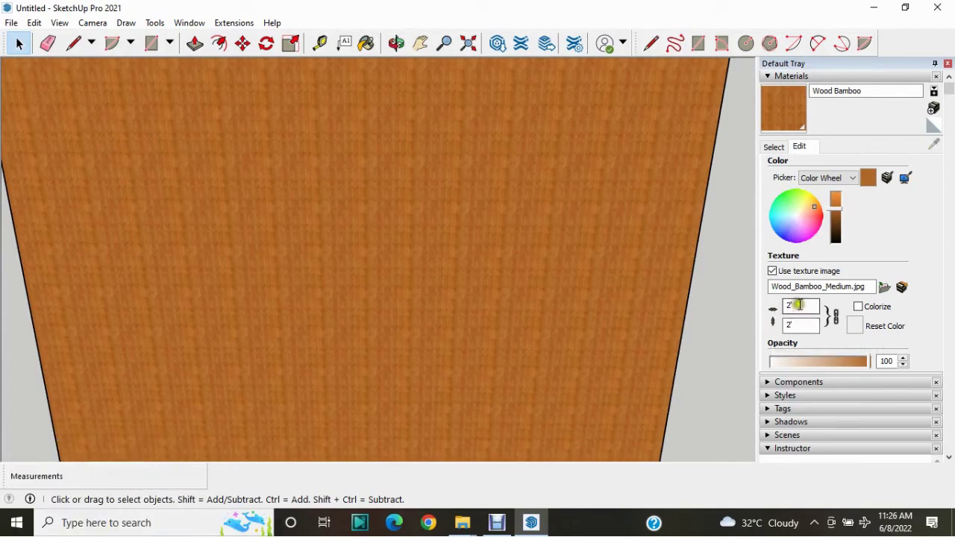
pyautogui.moveTo(800, 305); pyautogui.dragTo(756, 311)
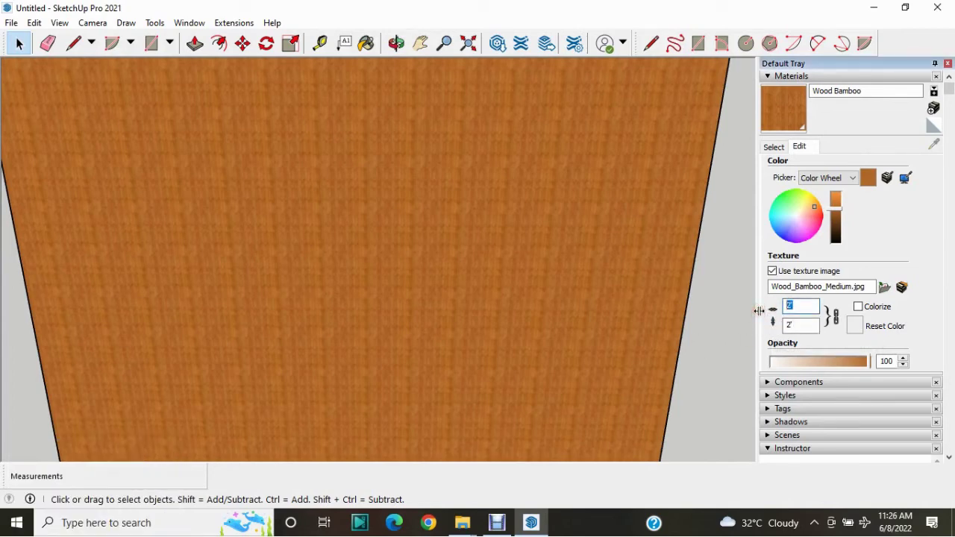
pyautogui.write("5'")
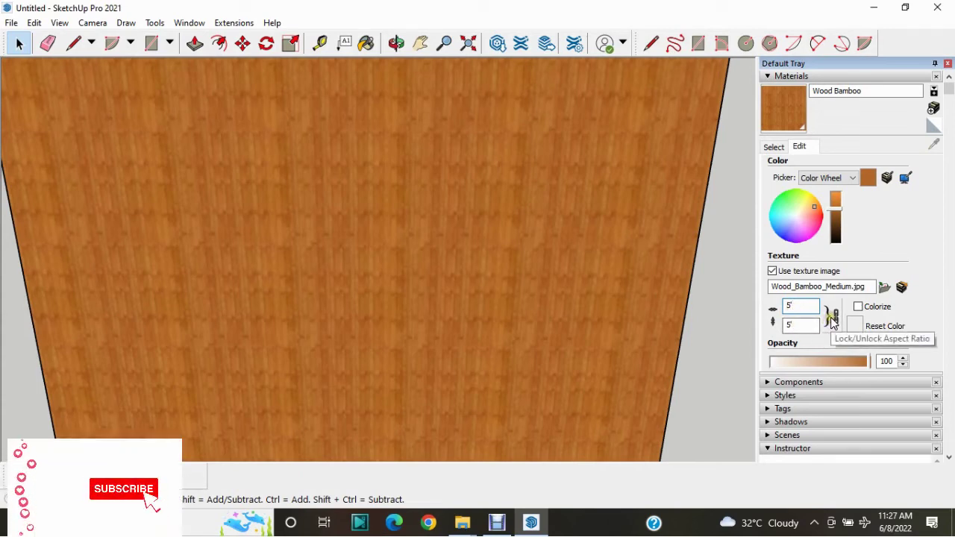
pyautogui.click(833, 320)
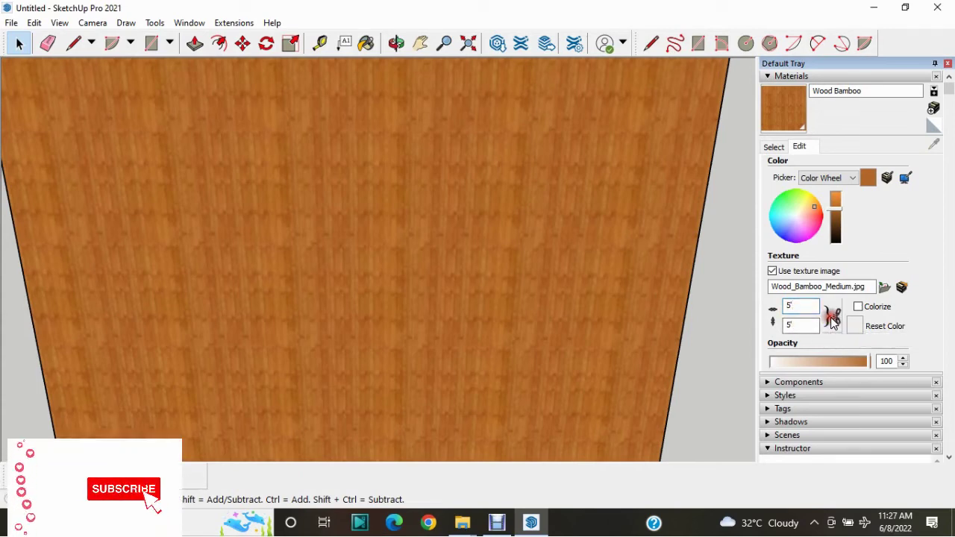
pyautogui.doubleClick(788, 306)
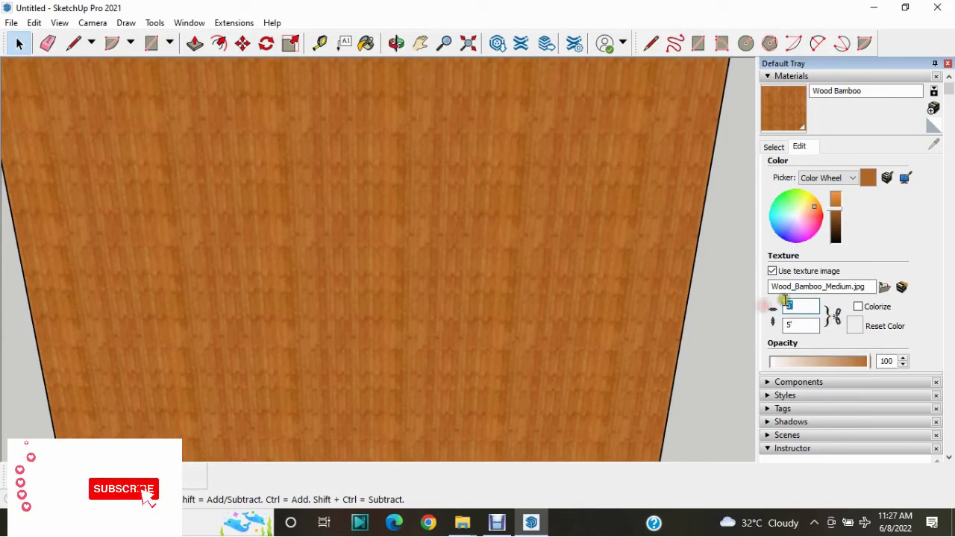
pyautogui.write('40')
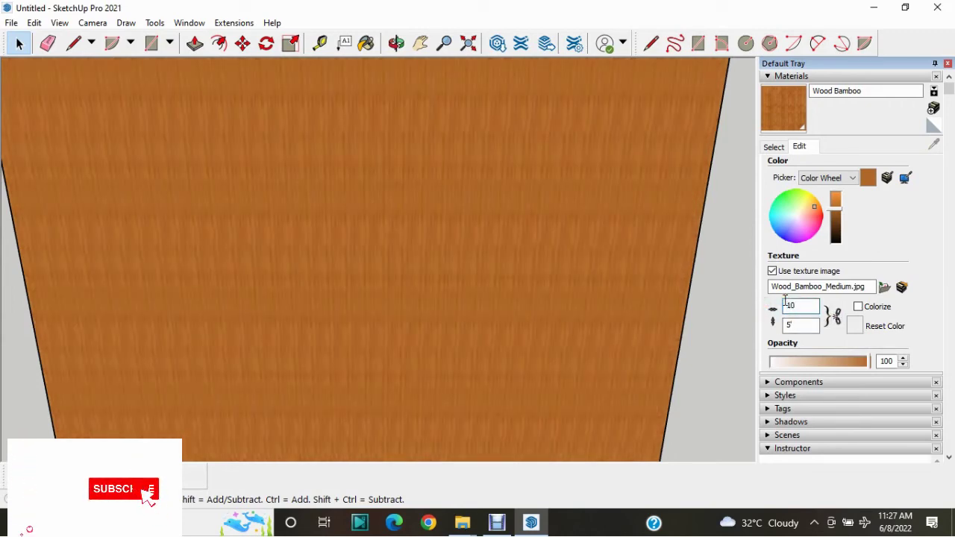
pyautogui.press('Return')
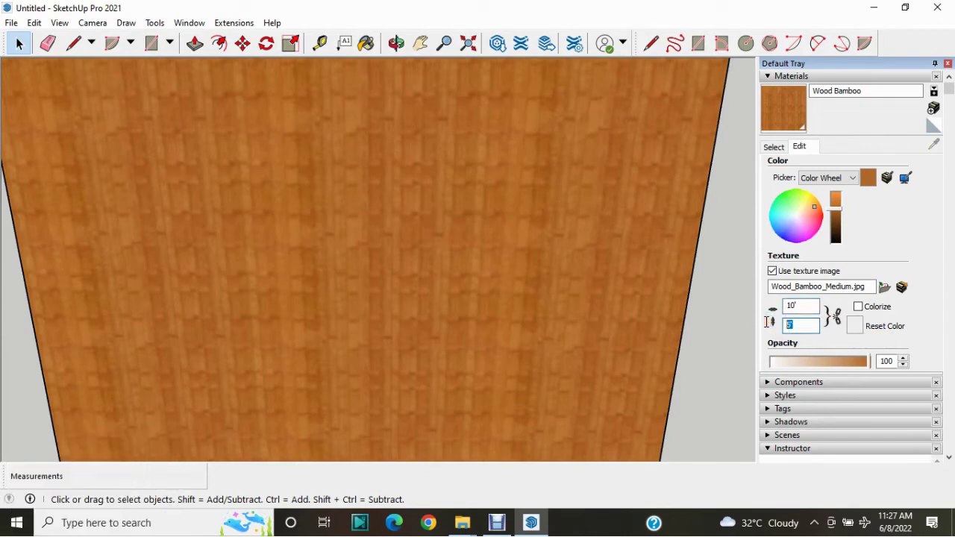
# Relink the texture proportions and set Wood Bamboo's texture width to 15'.
pyautogui.click(830, 318)
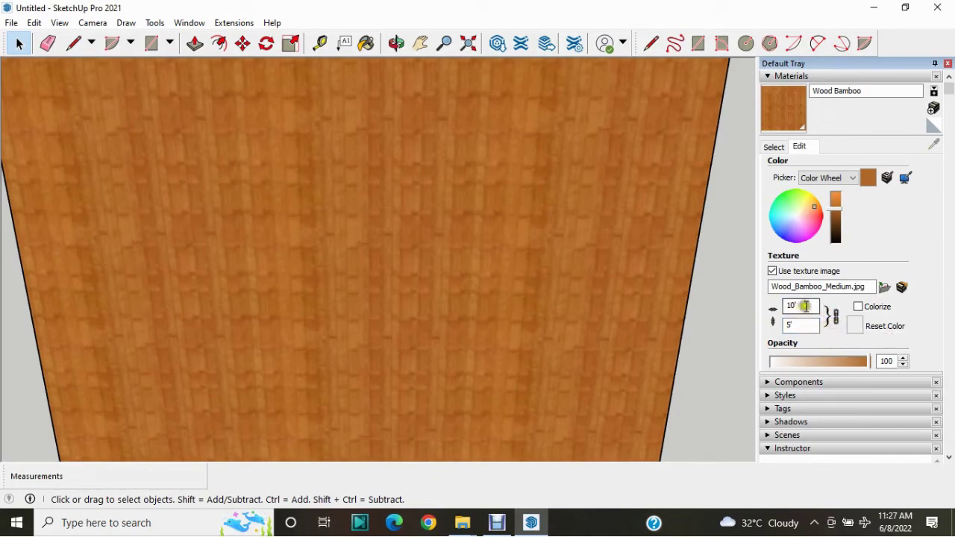
pyautogui.moveTo(792, 306); pyautogui.dragTo(776, 306)
pyautogui.scroll(-3, 645, 341)
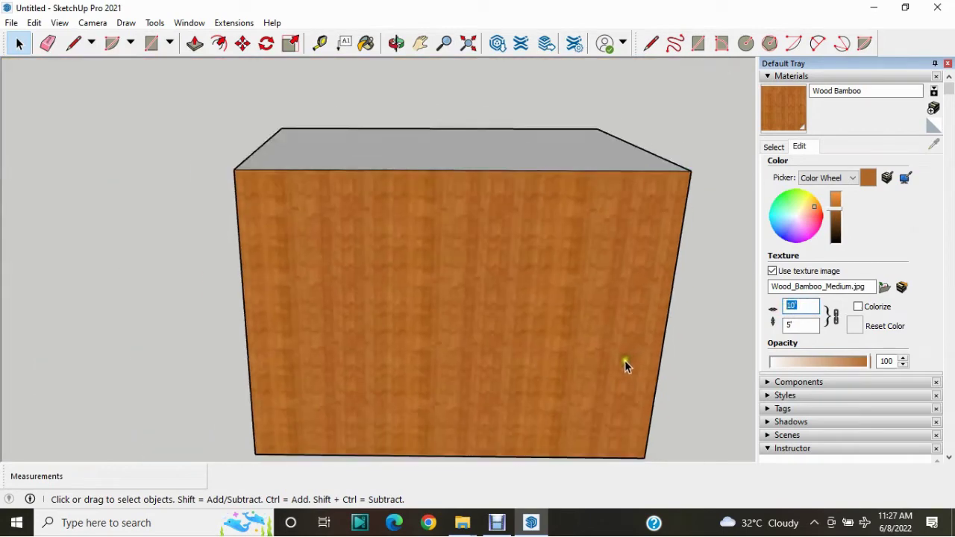
pyautogui.scroll(1, 672, 343)
pyautogui.moveTo(799, 307); pyautogui.dragTo(780, 306)
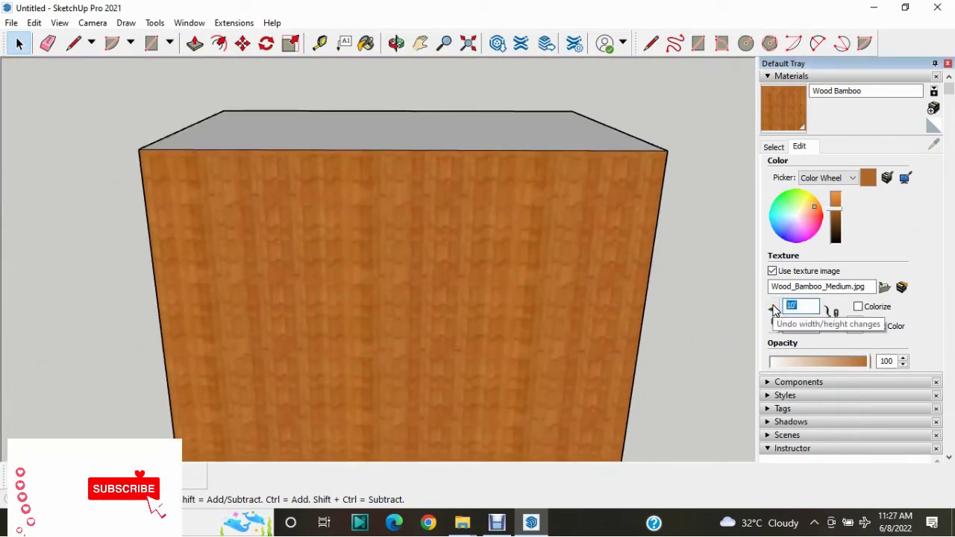
pyautogui.write('15')
pyautogui.press('Return')
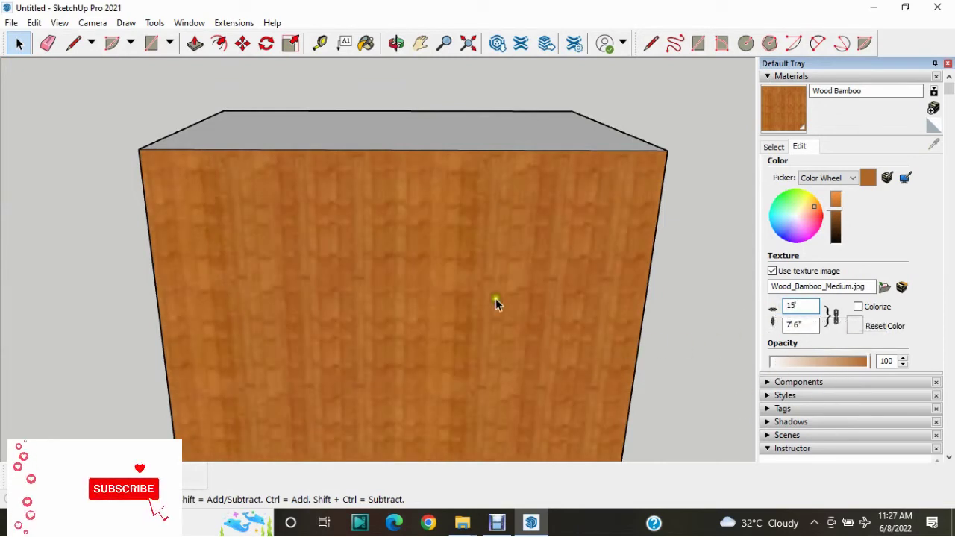
# Unlink the proportions again and set the width to 10', keeping the 7' 6" height.
pyautogui.scroll(-3, 543, 196)
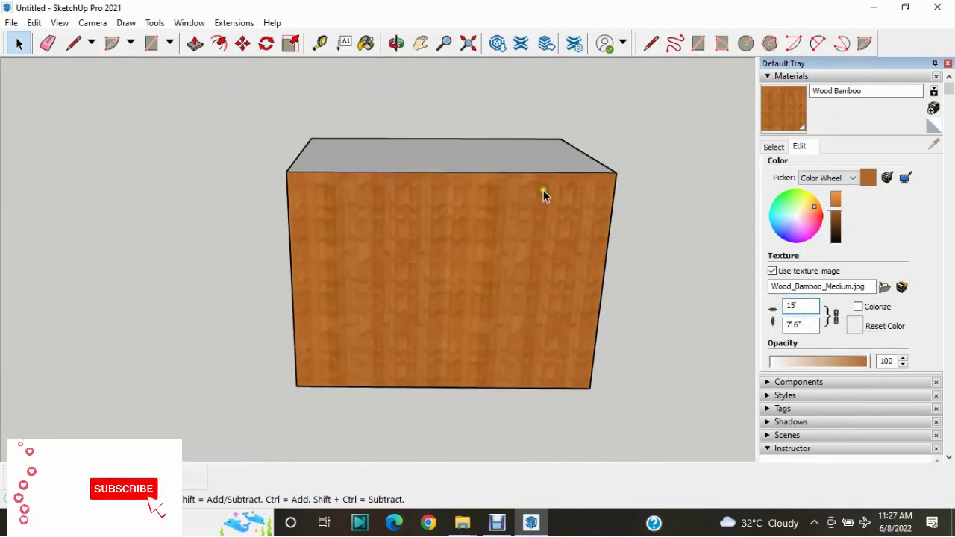
pyautogui.click(830, 322)
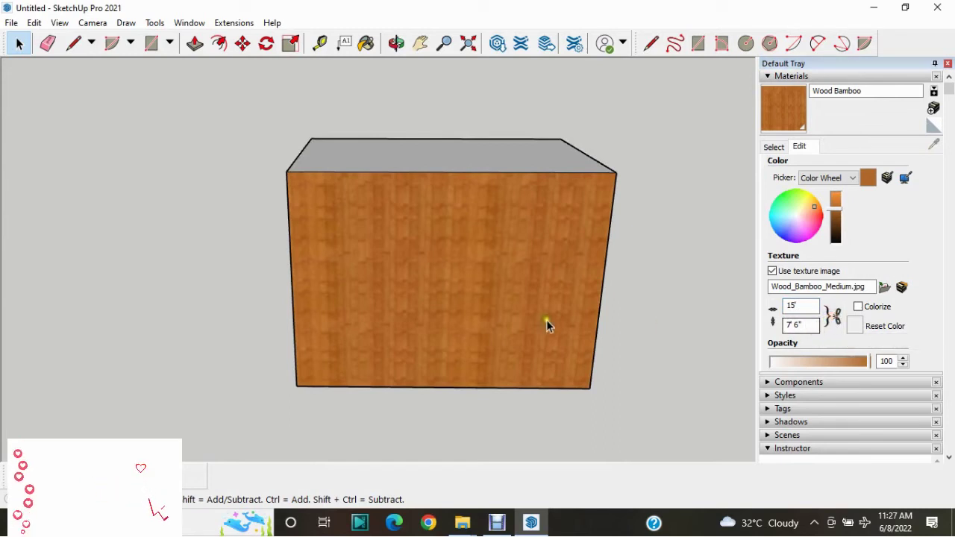
pyautogui.moveTo(816, 306); pyautogui.dragTo(747, 305)
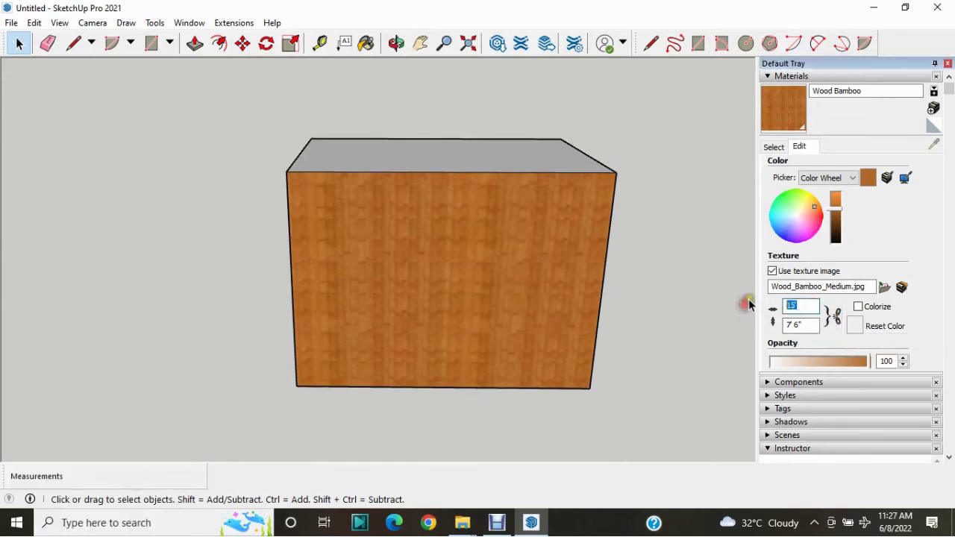
pyautogui.write('10')
pyautogui.press('Return')
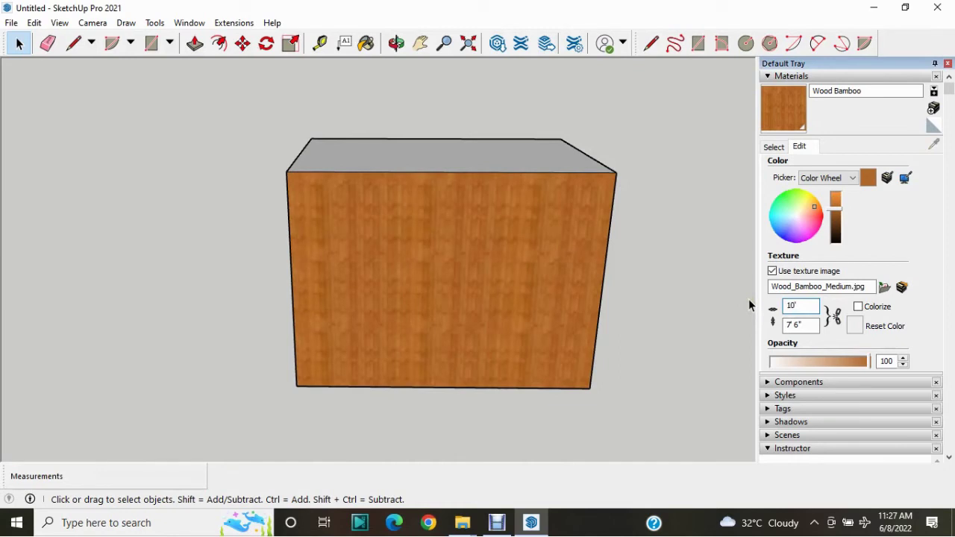
pyautogui.scroll(2, 453, 297)
pyautogui.scroll(2, 461, 300)
pyautogui.scroll(-3, 454, 312)
pyautogui.scroll(-1, 537, 282)
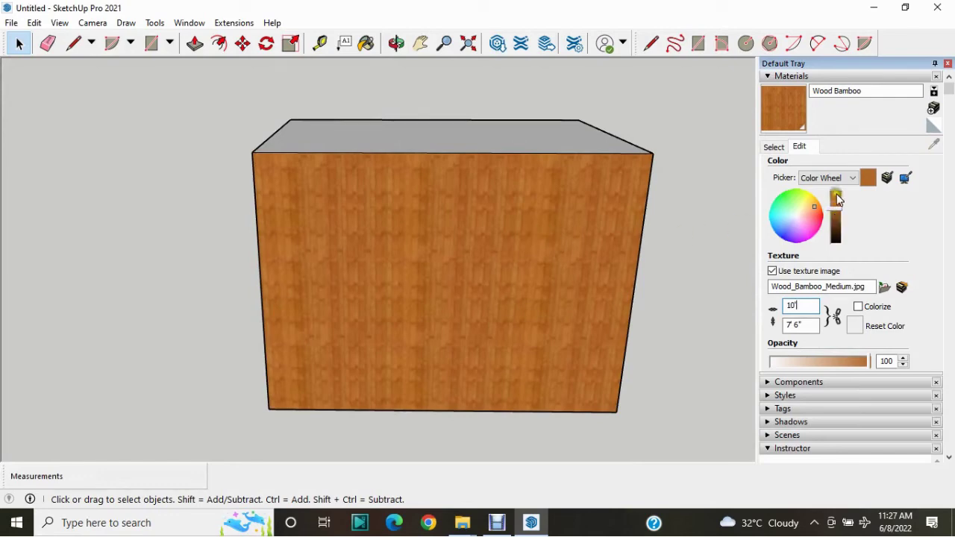
pyautogui.moveTo(552, 254); pyautogui.dragTo(539, 227, button='middle')
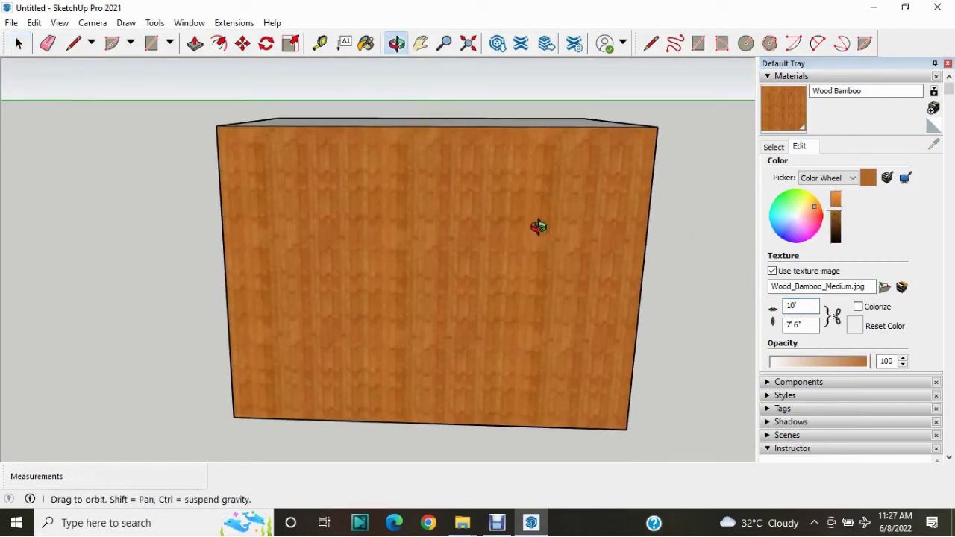
pyautogui.click(836, 214)
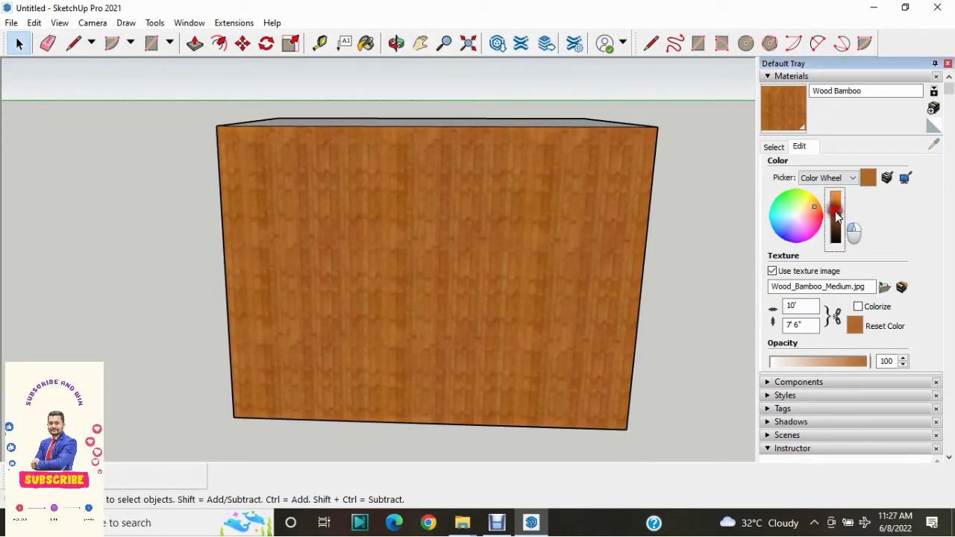
pyautogui.moveTo(835, 216)
pyautogui.mouseDown()
pyautogui.moveTo(835, 232)
pyautogui.moveTo(838, 211)
pyautogui.mouseUp()
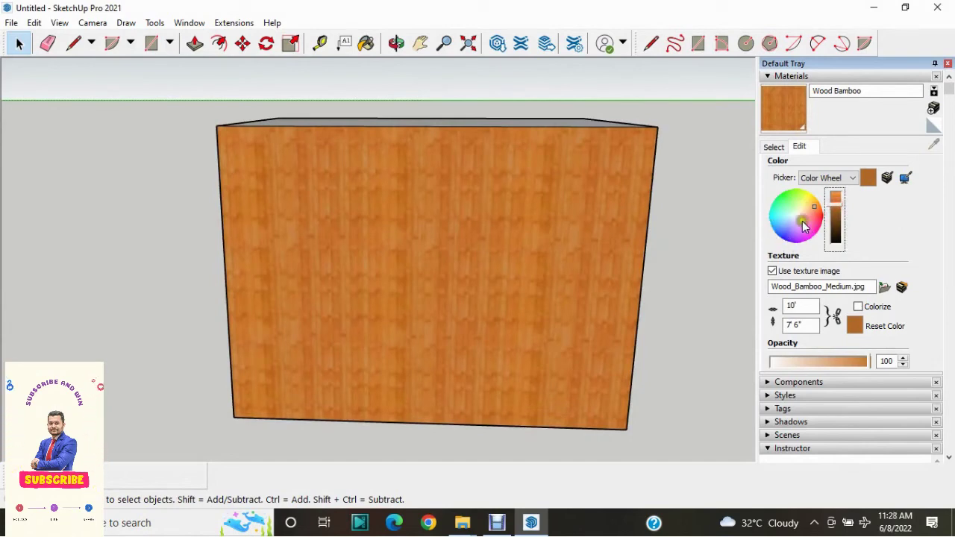
pyautogui.moveTo(794, 210)
pyautogui.mouseDown()
pyautogui.moveTo(809, 217)
pyautogui.moveTo(802, 227)
pyautogui.moveTo(793, 222)
pyautogui.moveTo(806, 214)
pyautogui.moveTo(796, 244)
pyautogui.mouseUp()
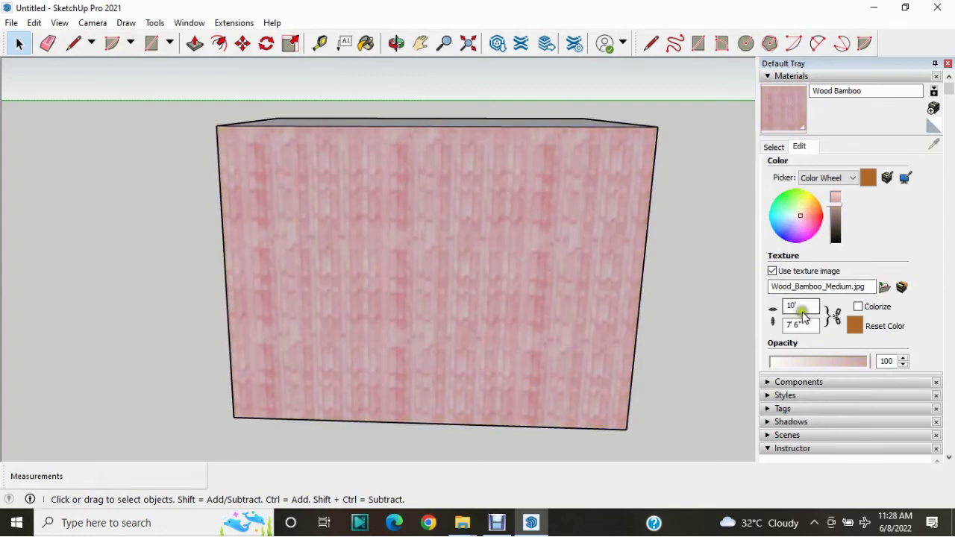
pyautogui.moveTo(872, 366)
pyautogui.mouseDown()
pyautogui.moveTo(784, 363)
pyautogui.moveTo(910, 358)
pyautogui.mouseUp()
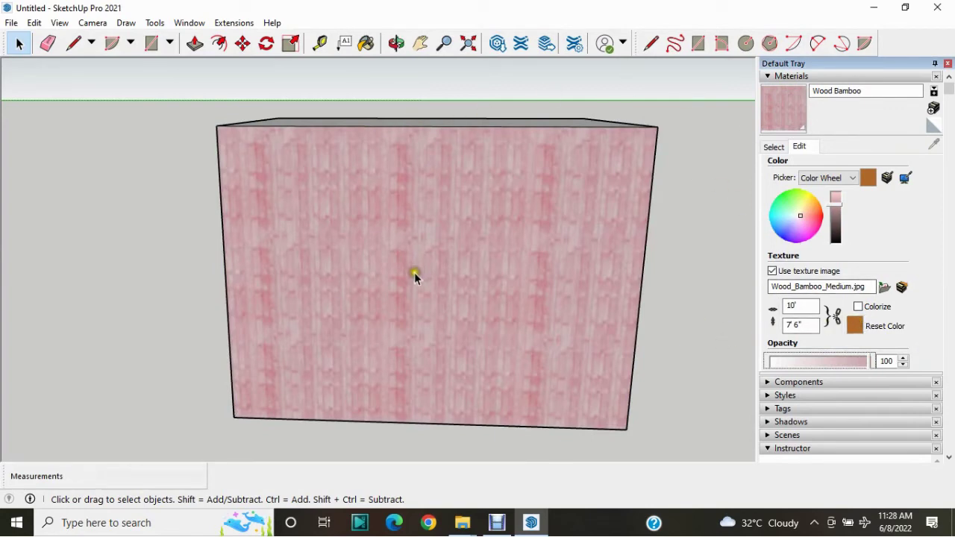
pyautogui.scroll(-3, 414, 272)
pyautogui.moveTo(394, 301); pyautogui.dragTo(557, 344, button='middle')
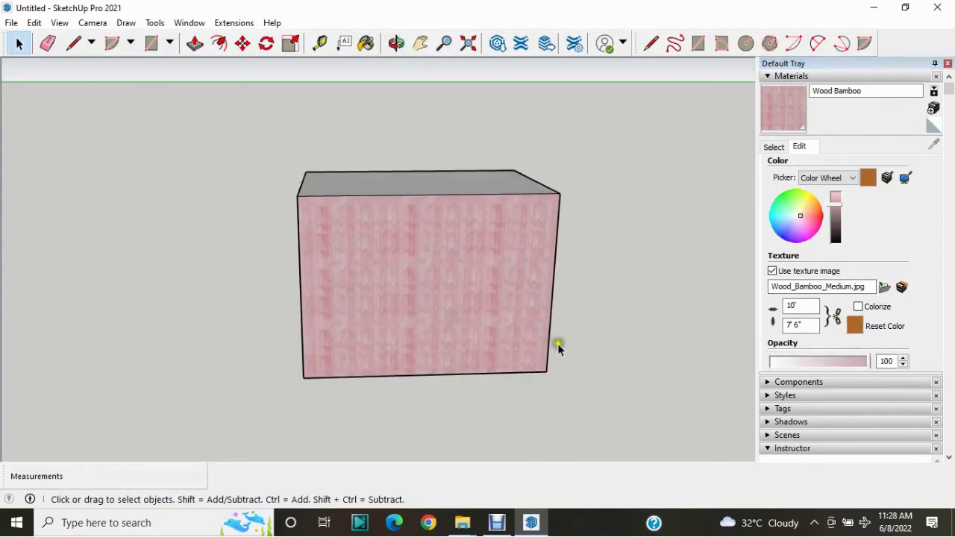
pyautogui.click(856, 326)
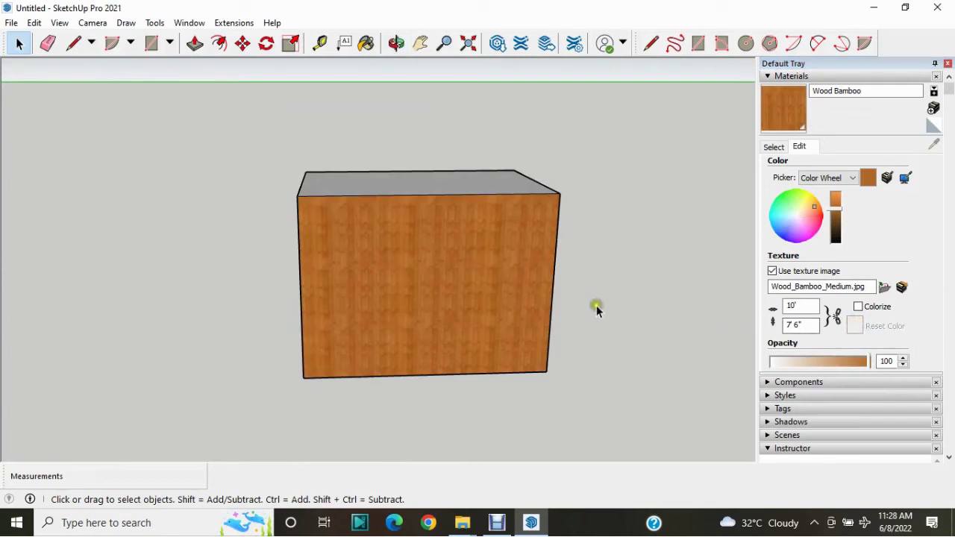
# Using the HSB picker, raise Wood Bamboo's brightness to about 73, then return to Color Wheel.
pyautogui.click(849, 178)
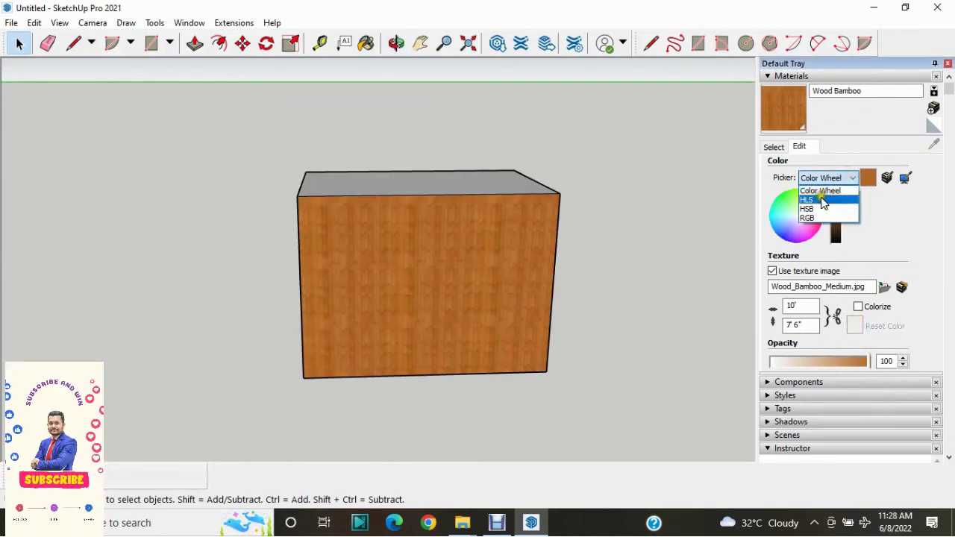
pyautogui.click(820, 199)
pyautogui.click(849, 177)
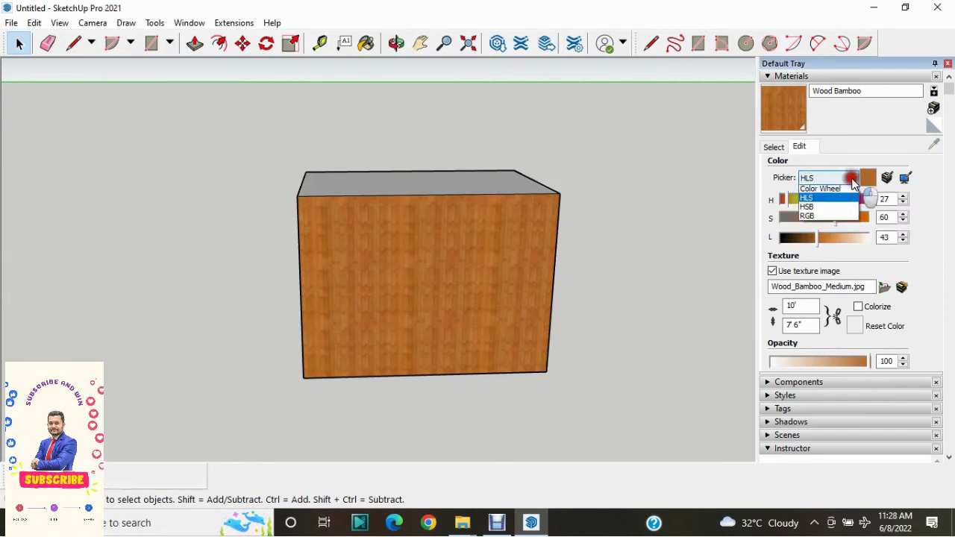
pyautogui.click(825, 213)
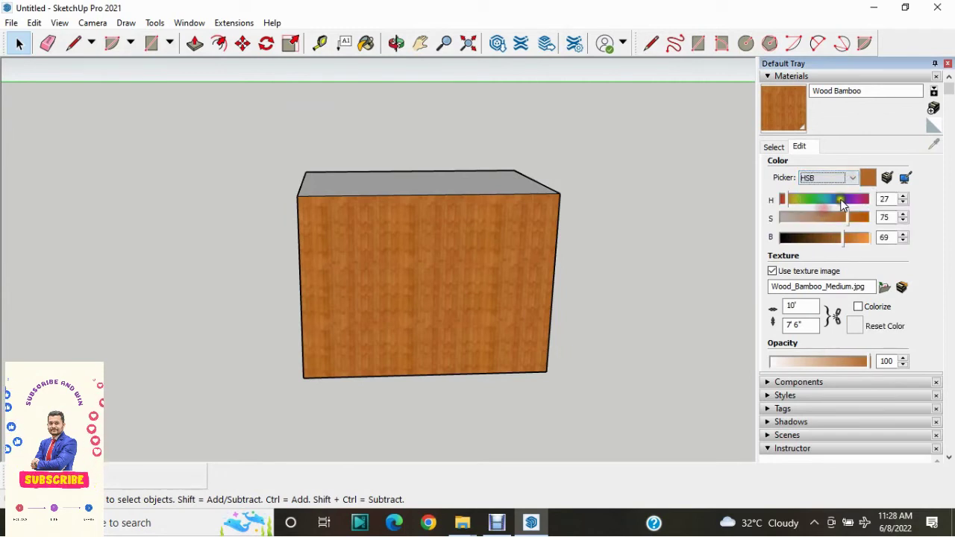
pyautogui.moveTo(842, 237); pyautogui.dragTo(844, 239)
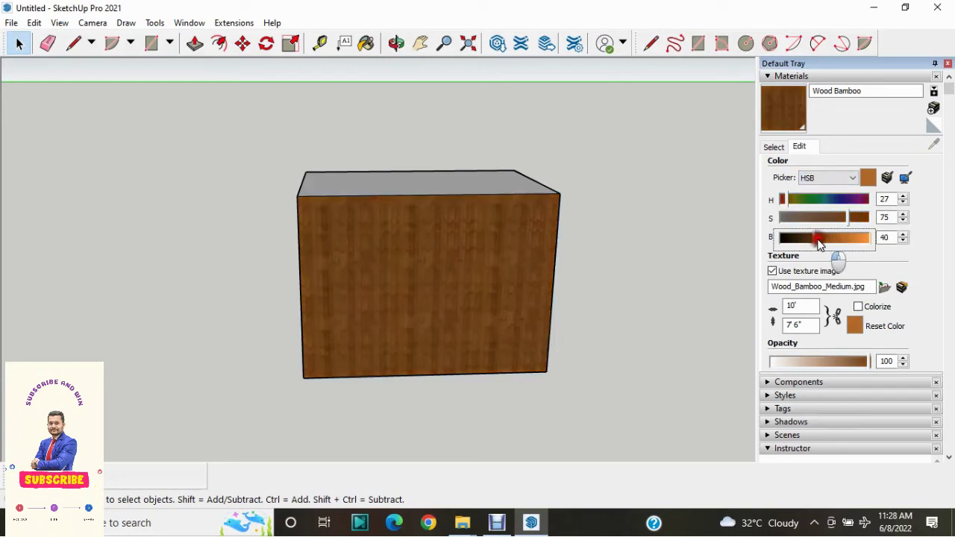
pyautogui.click(852, 177)
pyautogui.click(838, 191)
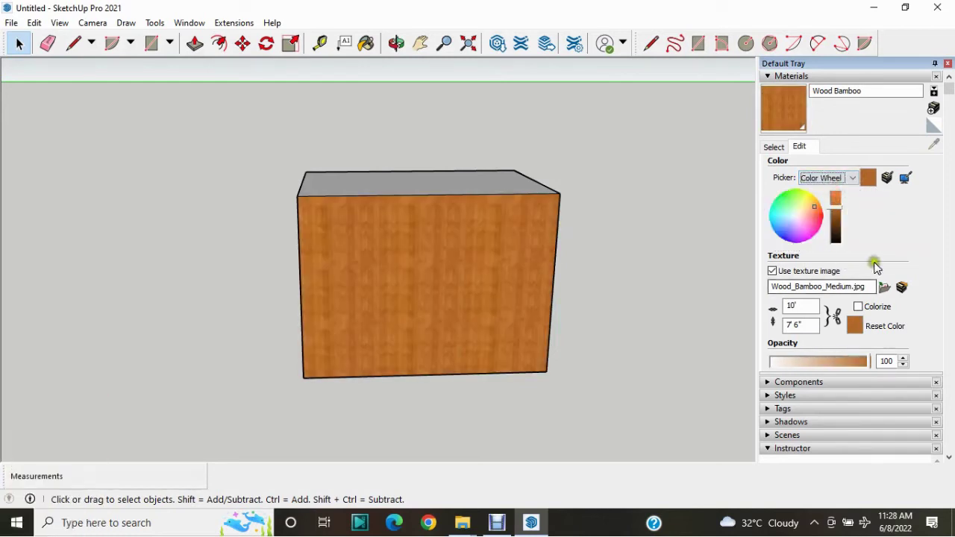
pyautogui.scroll(2, 480, 272)
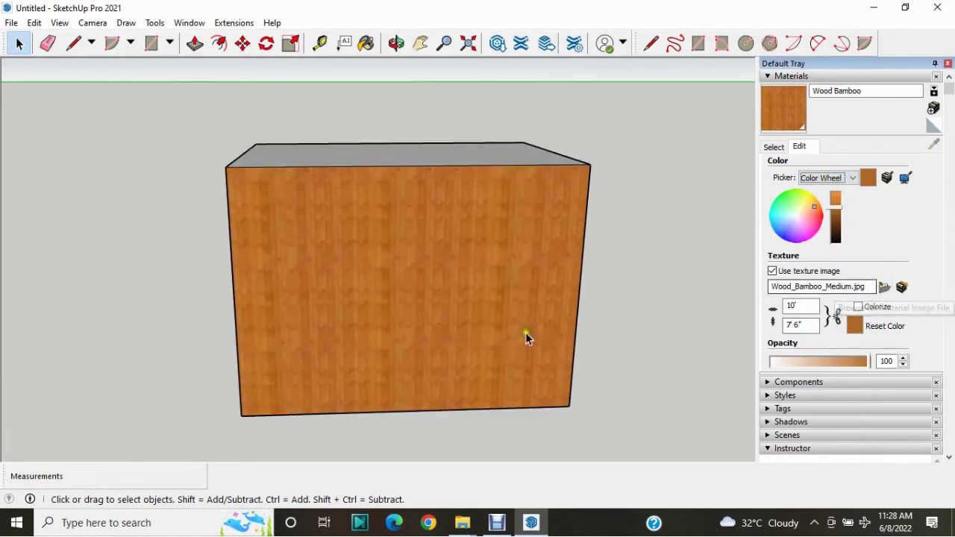
pyautogui.scroll(-2, 542, 351)
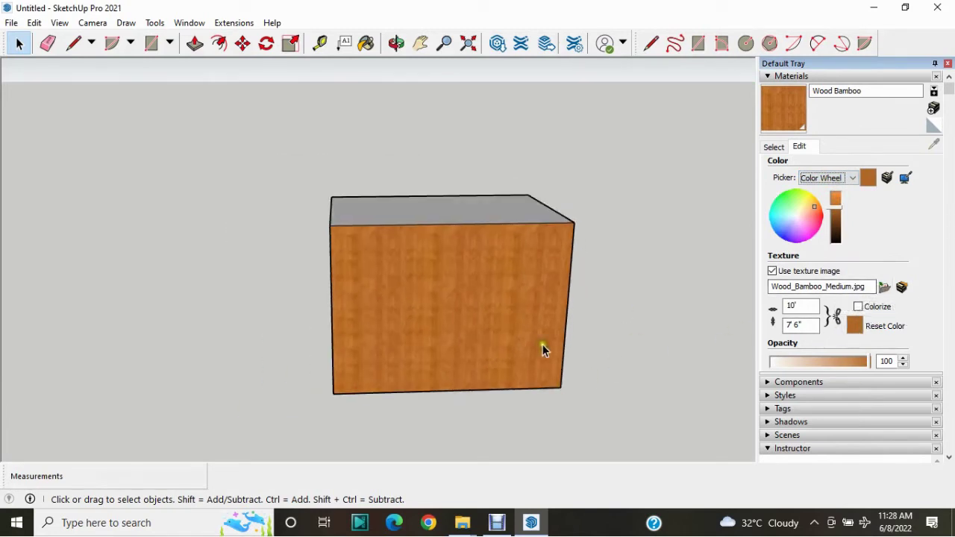
# Open the Choose Image file chooser to pick a new texture for Wood Bamboo.
pyautogui.click(772, 148)
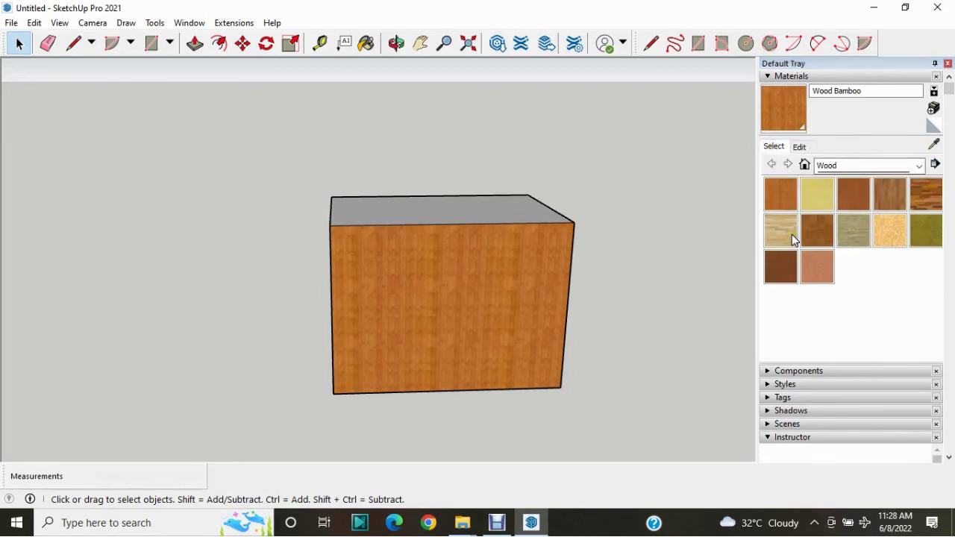
pyautogui.click(797, 147)
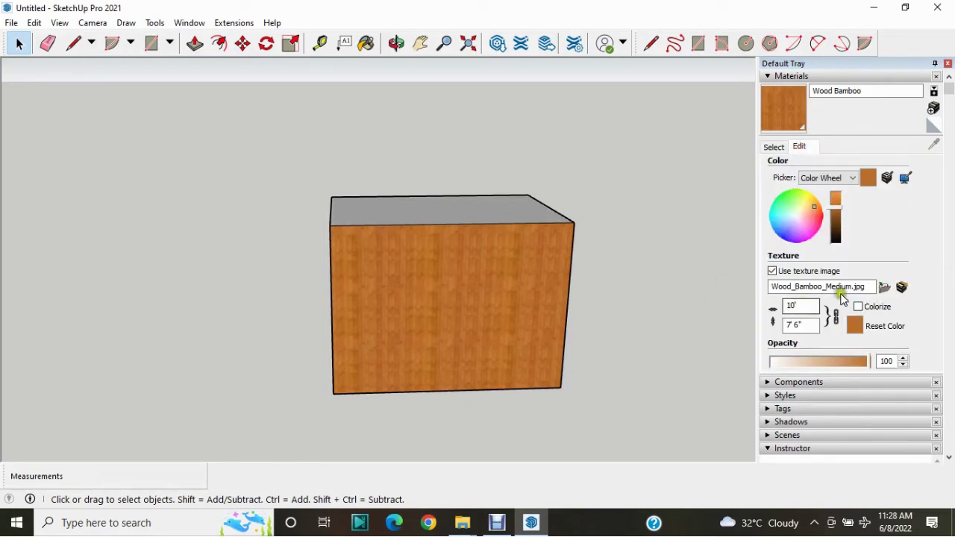
pyautogui.click(883, 288)
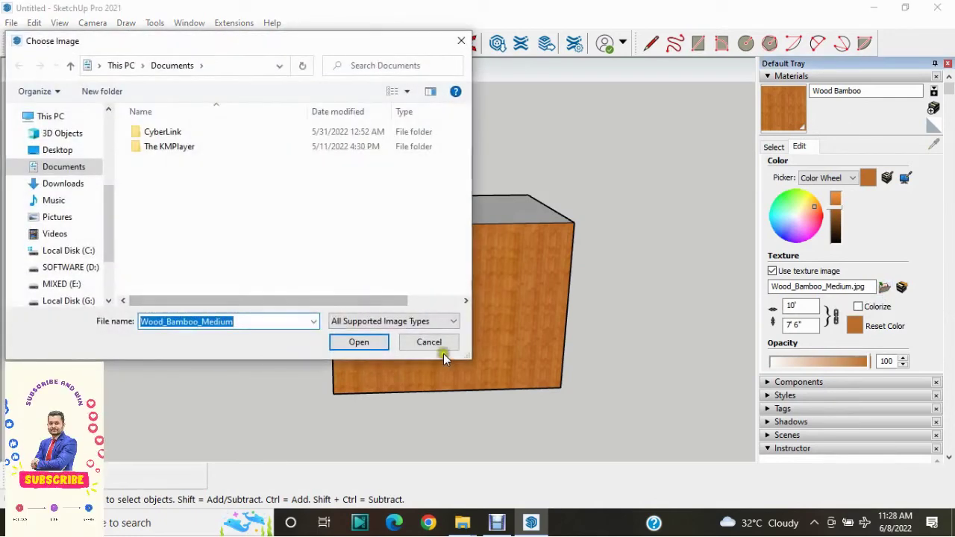
pyautogui.click(431, 343)
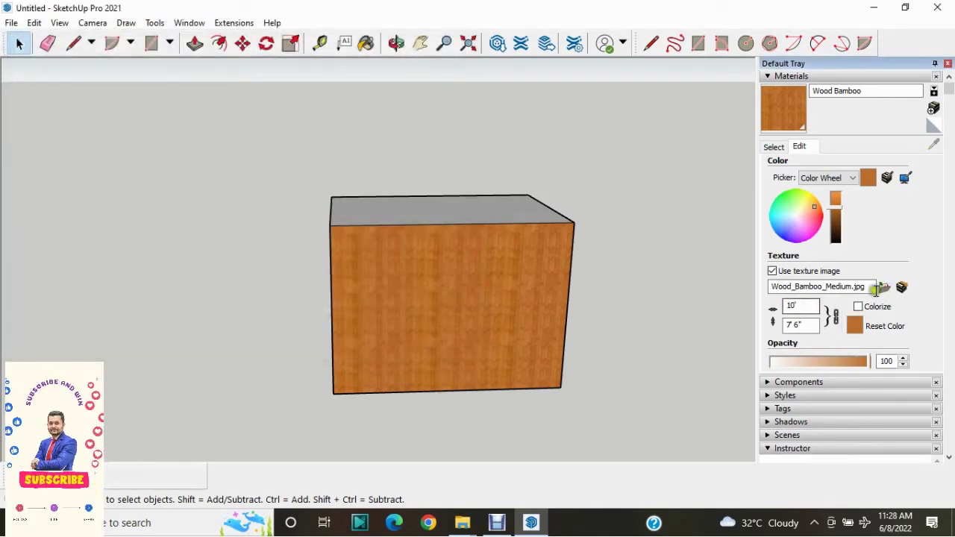
pyautogui.click(882, 288)
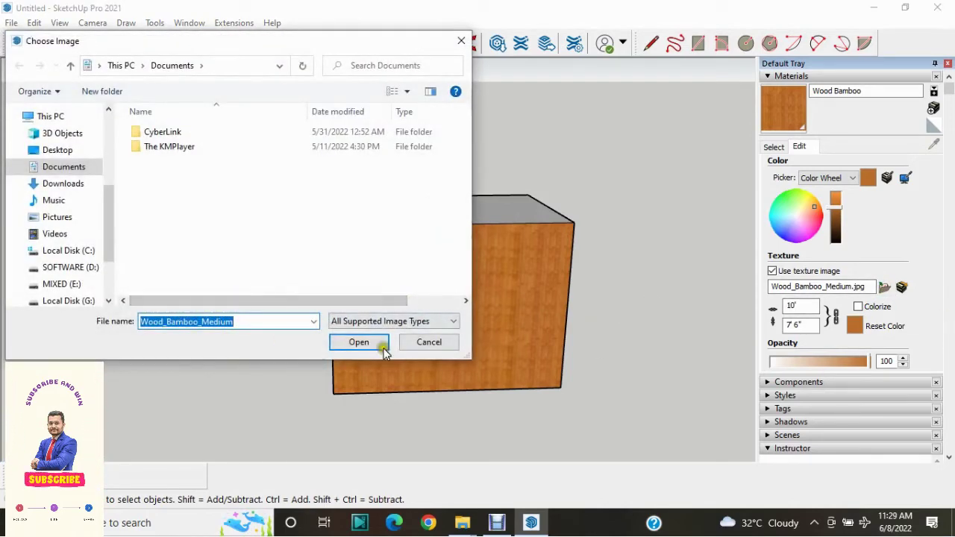
# Browse the MIXED (E:) and WORK'S (Z:) drives to find the textures folder.
pyautogui.moveTo(110, 214); pyautogui.dragTo(107, 232)
pyautogui.click(70, 227)
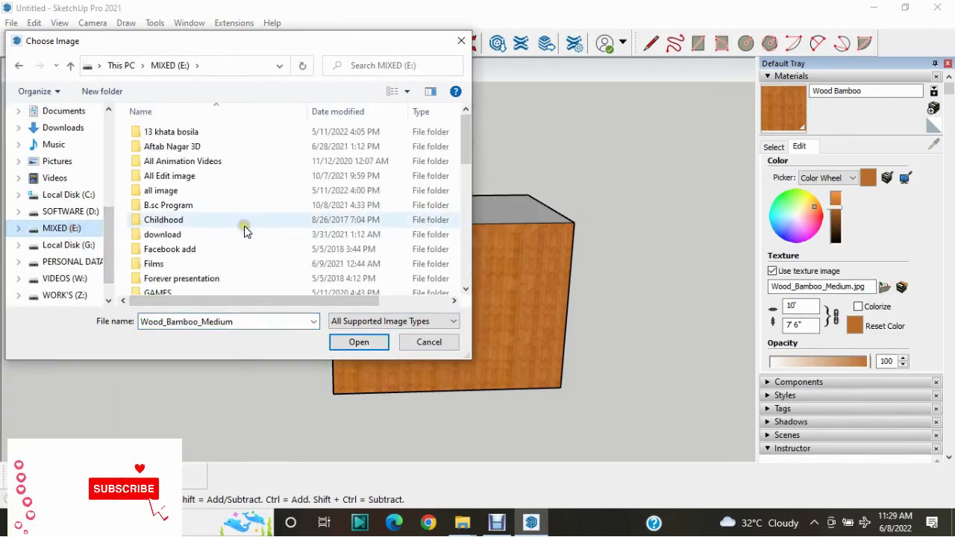
pyautogui.scroll(-2, 244, 226)
pyautogui.scroll(-2, 243, 227)
pyautogui.scroll(-3, 243, 230)
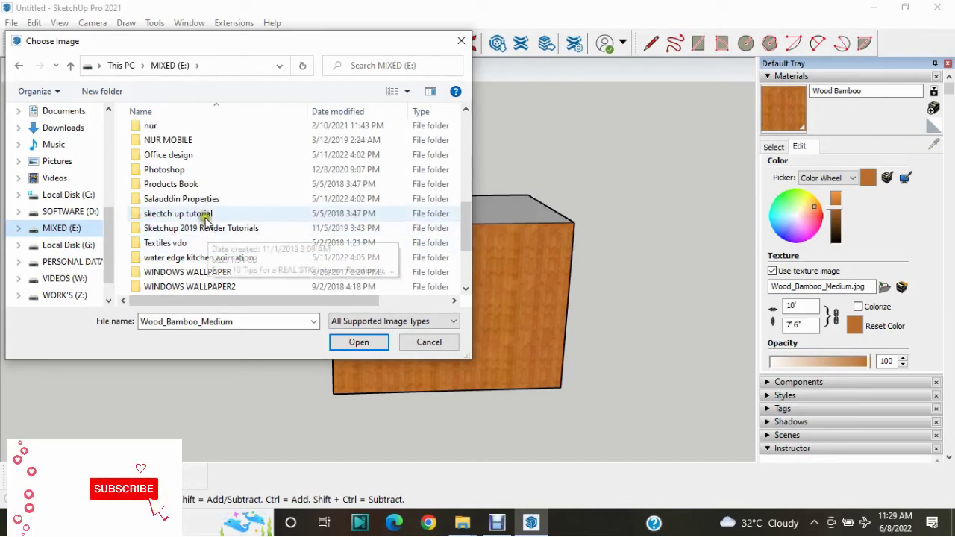
pyautogui.scroll(-2, 209, 209)
pyautogui.scroll(-1, 209, 223)
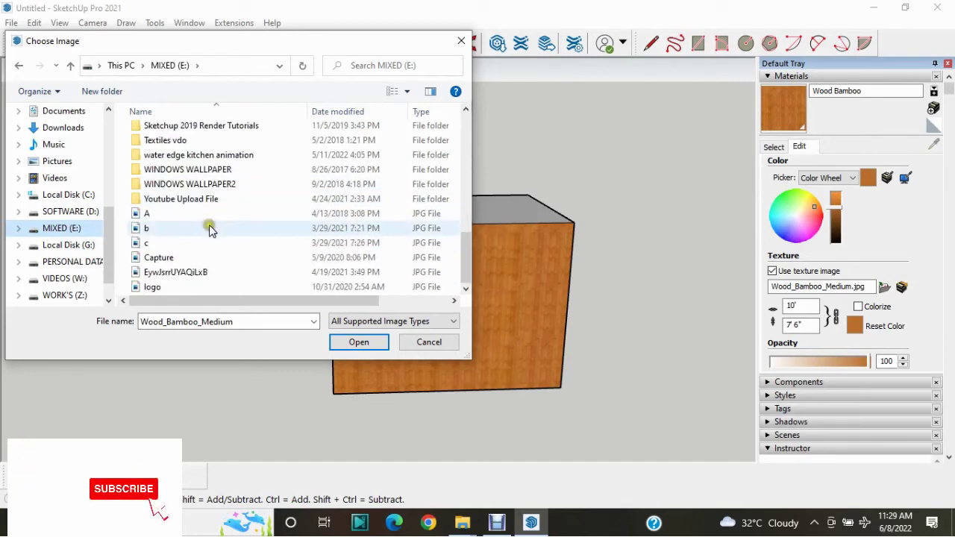
pyautogui.scroll(5, 210, 232)
pyautogui.scroll(2, 211, 234)
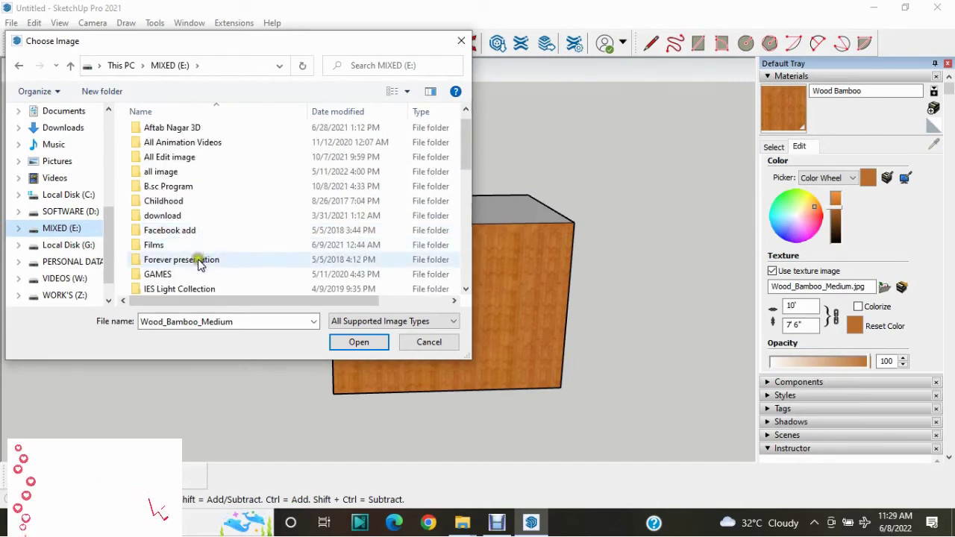
pyautogui.scroll(-1, 59, 264)
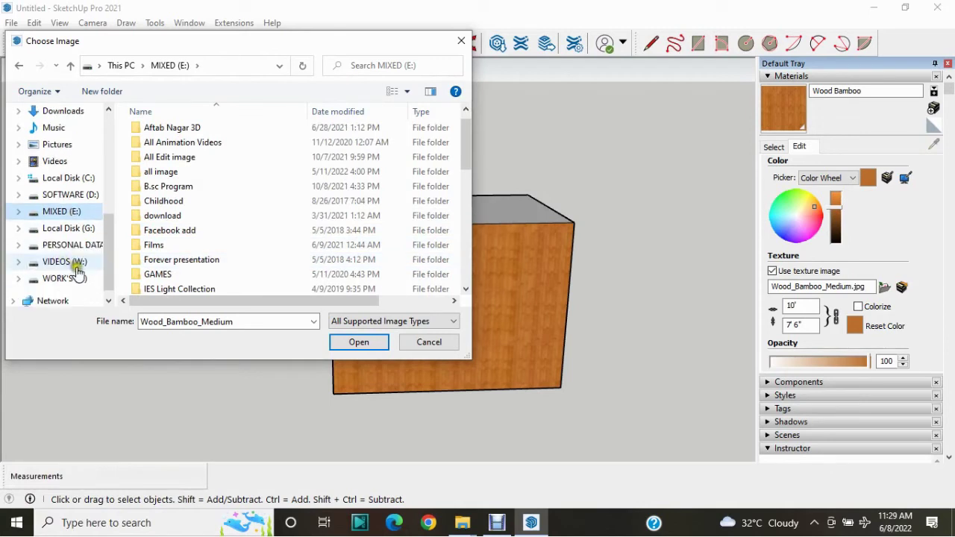
pyautogui.click(65, 278)
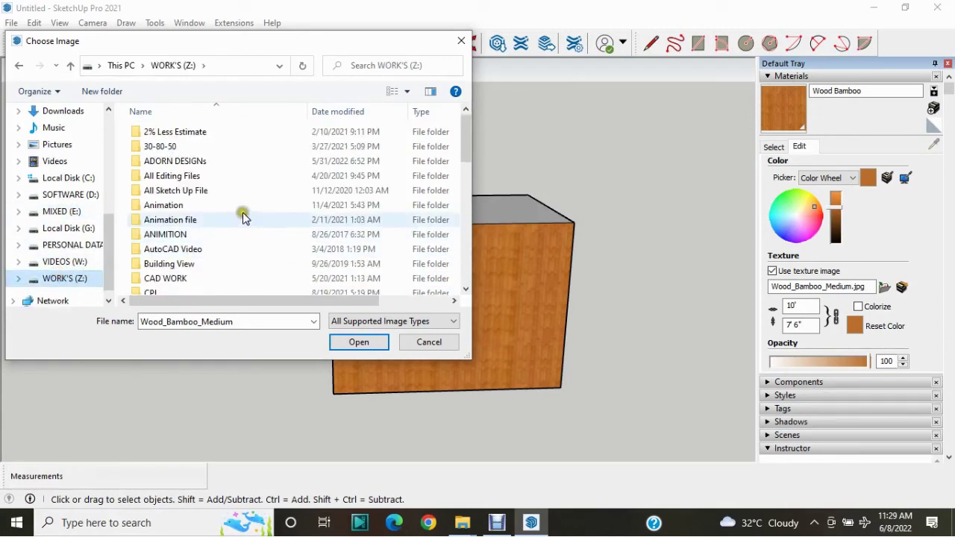
pyautogui.scroll(-1, 241, 214)
pyautogui.scroll(-1, 240, 214)
pyautogui.scroll(-1, 239, 216)
pyautogui.scroll(-2, 240, 215)
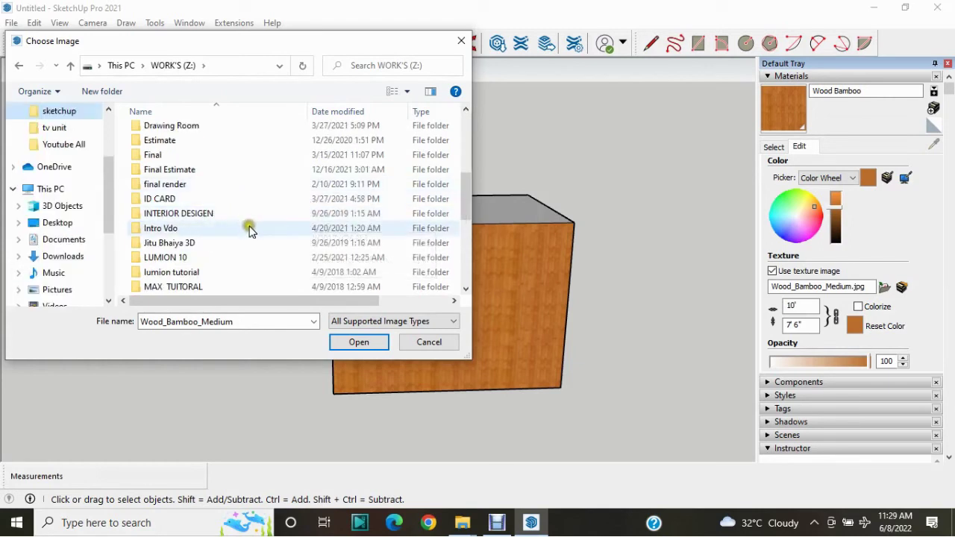
pyautogui.scroll(-5, 251, 168)
pyautogui.click(257, 155)
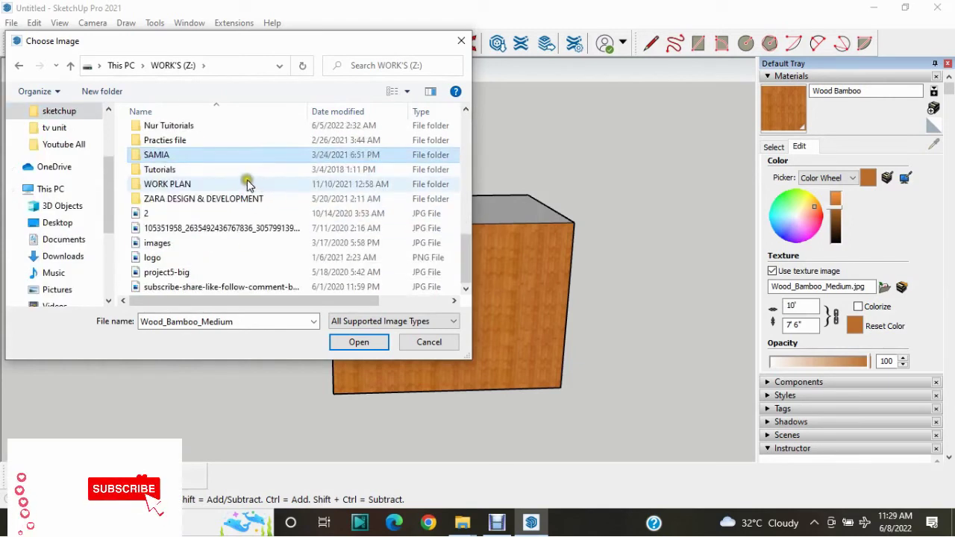
pyautogui.scroll(1, 214, 156)
pyautogui.scroll(1, 207, 161)
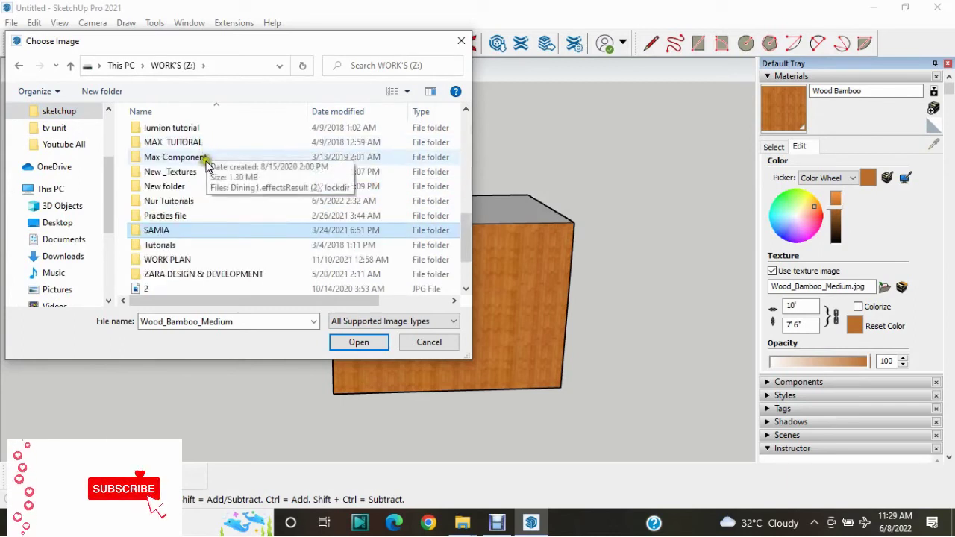
pyautogui.scroll(1, 208, 163)
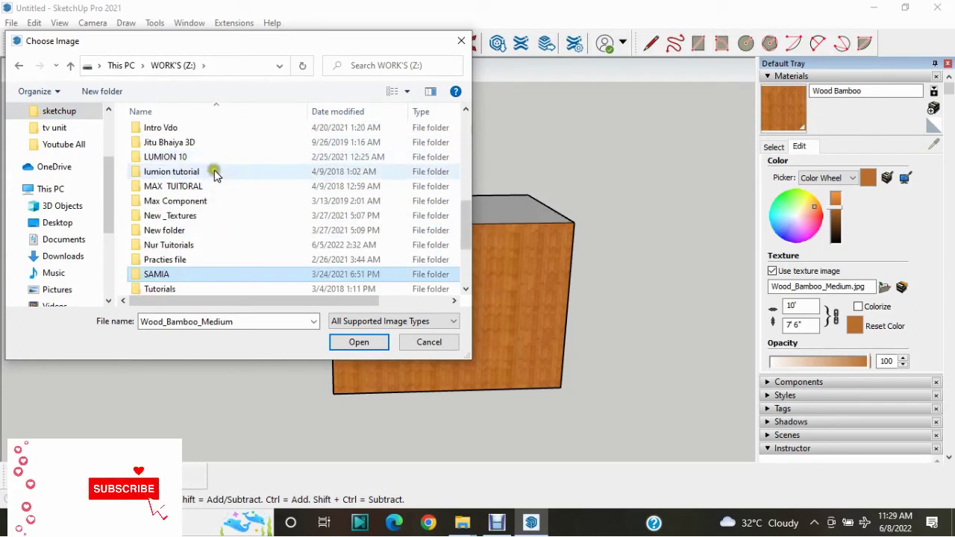
# Open New_Textures > new_Textures and load 1277169_quareo4 as the texture image.
pyautogui.doubleClick(204, 218)
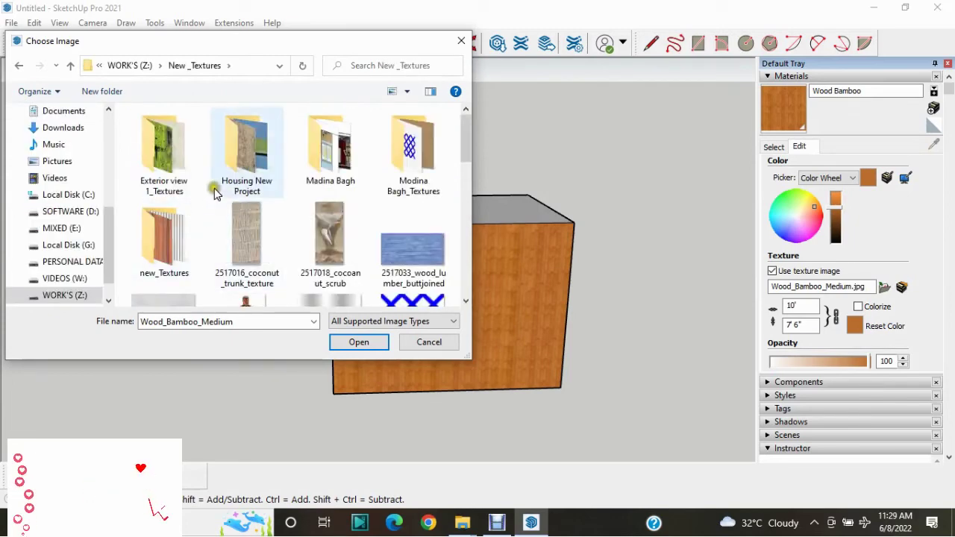
pyautogui.scroll(-2, 288, 194)
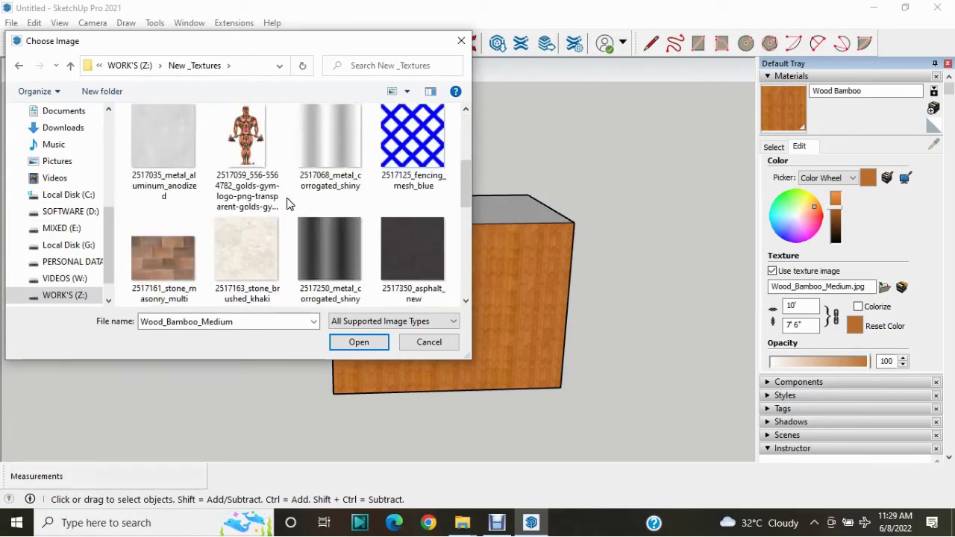
pyautogui.scroll(-1, 289, 206)
pyautogui.scroll(-1, 290, 205)
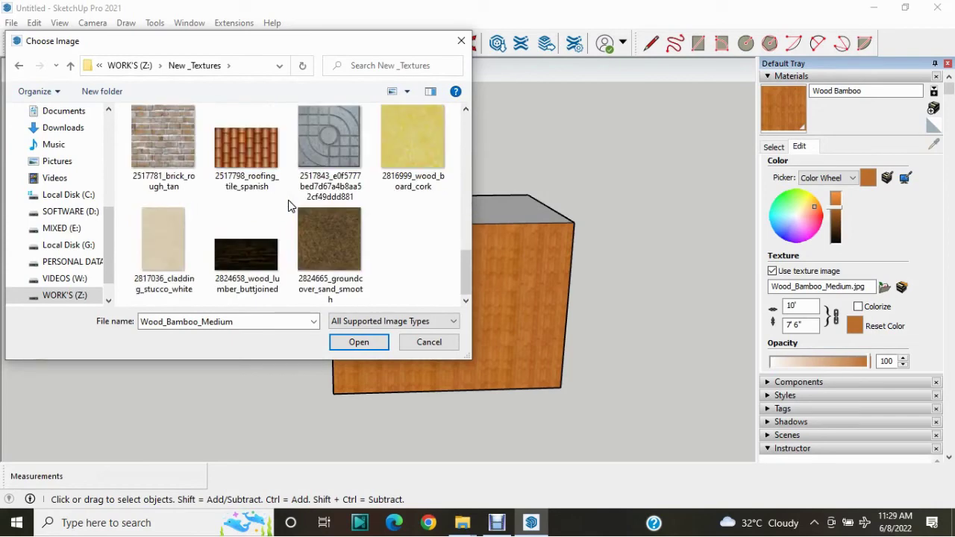
pyautogui.scroll(2, 335, 197)
pyautogui.scroll(2, 336, 201)
pyautogui.scroll(2, 335, 204)
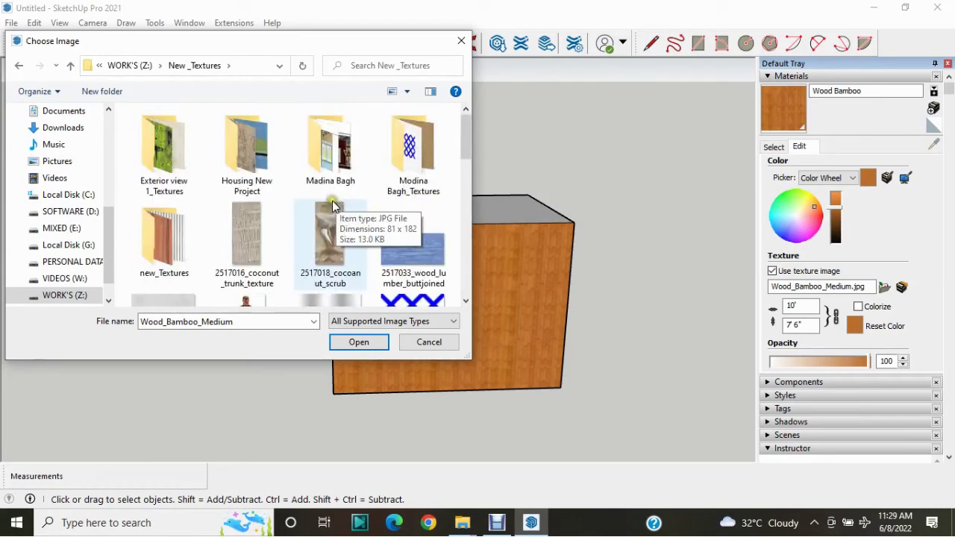
pyautogui.doubleClick(166, 235)
pyautogui.scroll(-3, 312, 165)
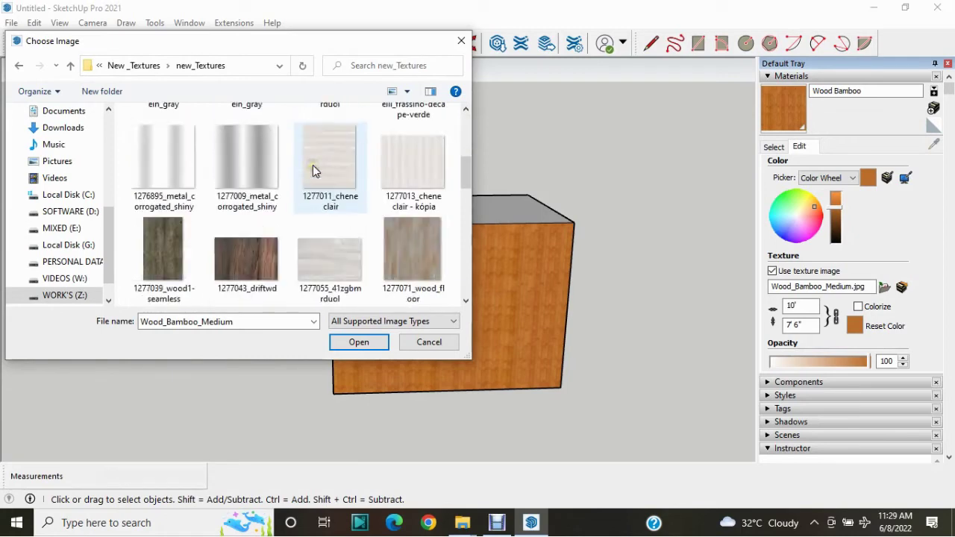
pyautogui.scroll(-3, 342, 198)
pyautogui.scroll(-2, 339, 209)
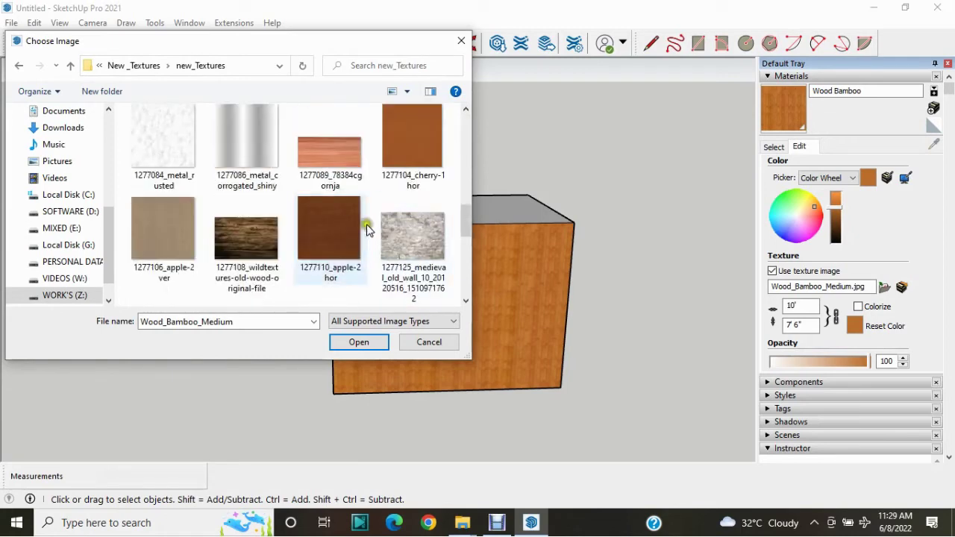
pyautogui.scroll(-1, 366, 229)
pyautogui.scroll(-2, 358, 232)
pyautogui.scroll(-1, 329, 228)
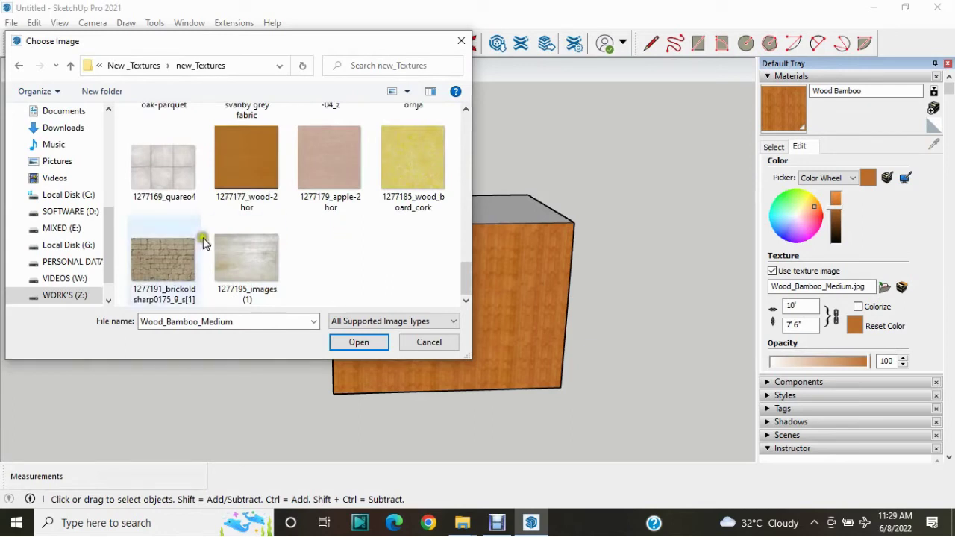
pyautogui.click(161, 168)
pyautogui.click(365, 342)
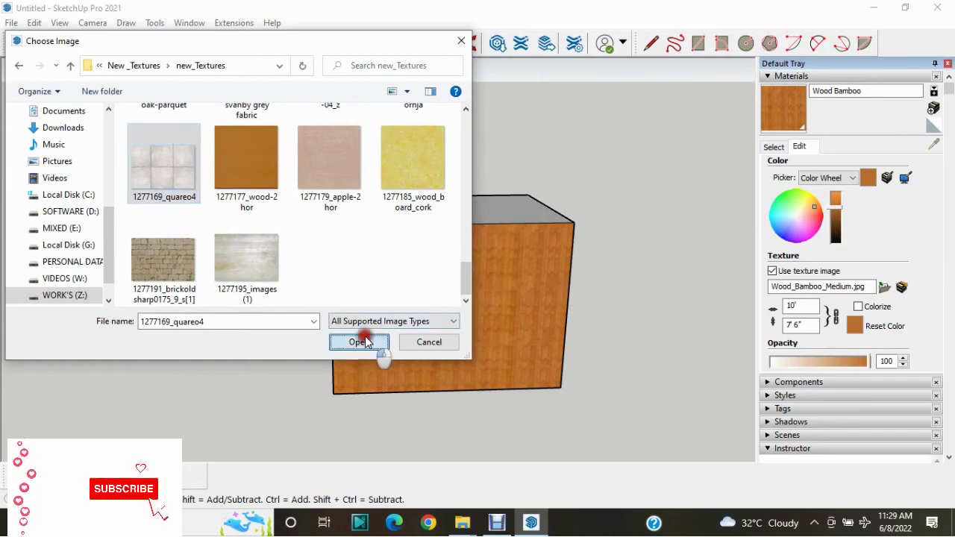
# Orbit to inspect the box with its new quareo4 tile texture.
pyautogui.scroll(2, 478, 363)
pyautogui.scroll(3, 462, 277)
pyautogui.scroll(2, 449, 276)
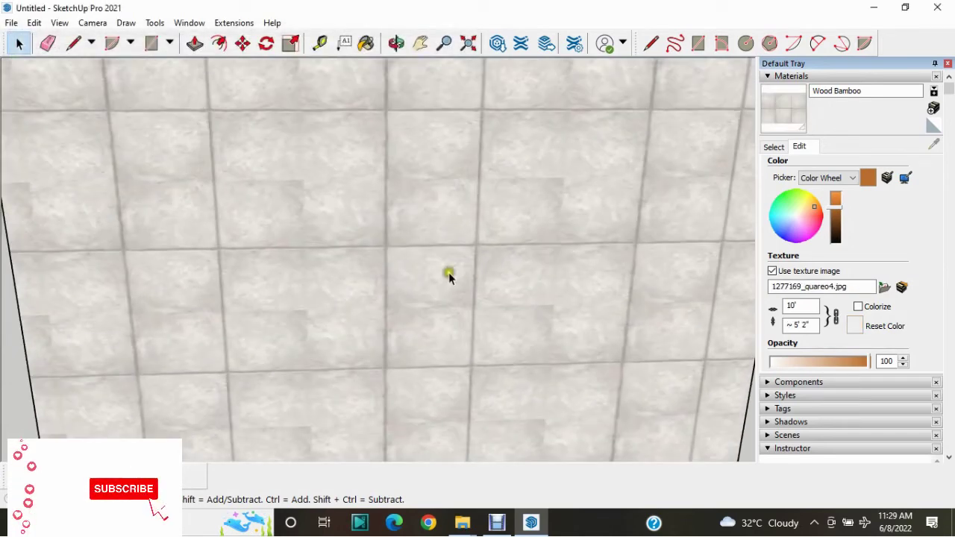
pyautogui.scroll(-5, 448, 276)
pyautogui.moveTo(482, 269)
pyautogui.mouseDown(button='middle')
pyautogui.moveTo(260, 299)
pyautogui.moveTo(485, 297)
pyautogui.moveTo(505, 275)
pyautogui.mouseUp(button='middle')
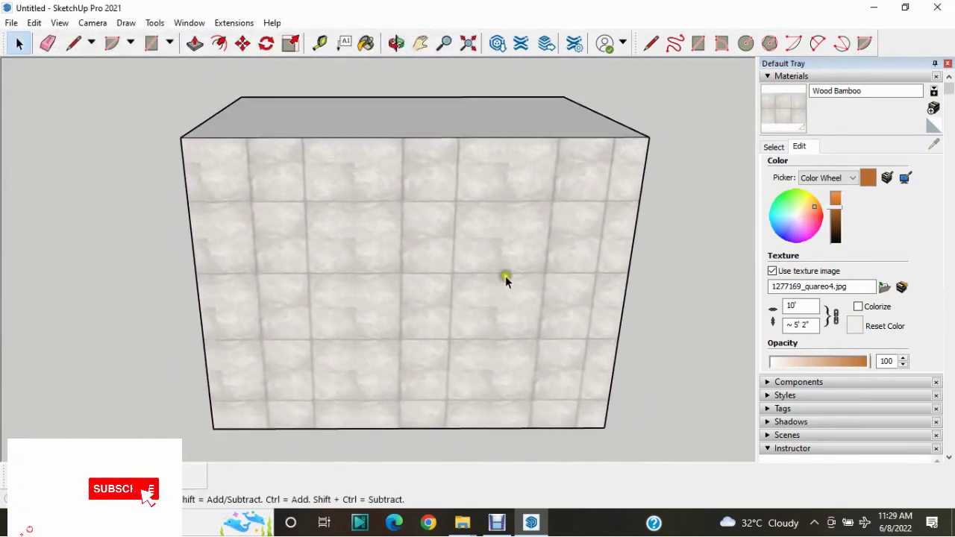
# Replace the texture image with 1277043_driftwd.
pyautogui.click(884, 286)
pyautogui.scroll(-5, 359, 224)
pyautogui.scroll(-5, 321, 200)
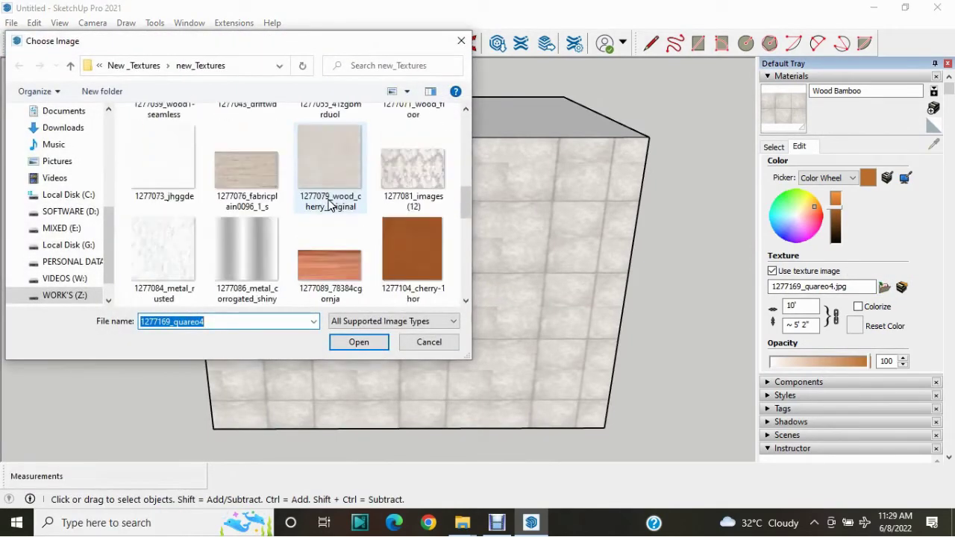
pyautogui.scroll(2, 313, 207)
pyautogui.click(254, 243)
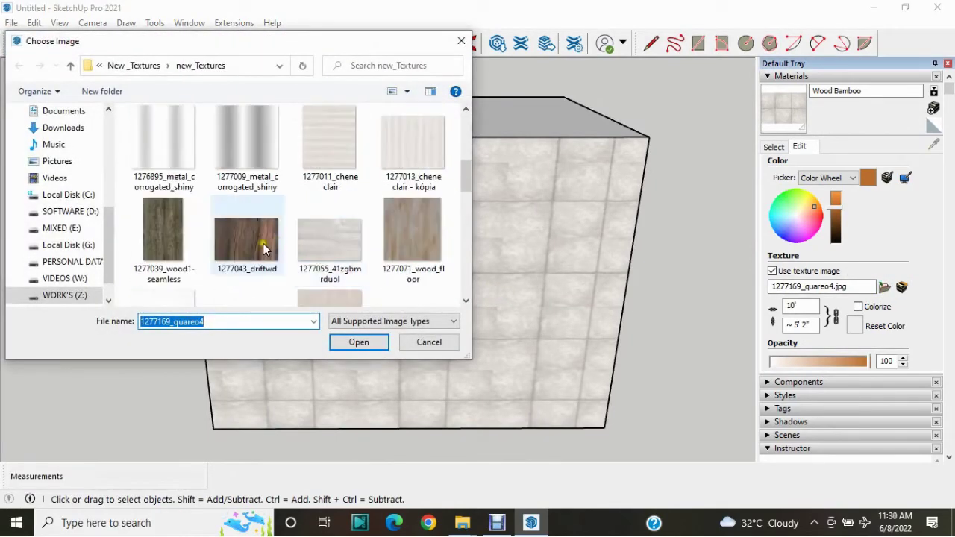
pyautogui.click(345, 342)
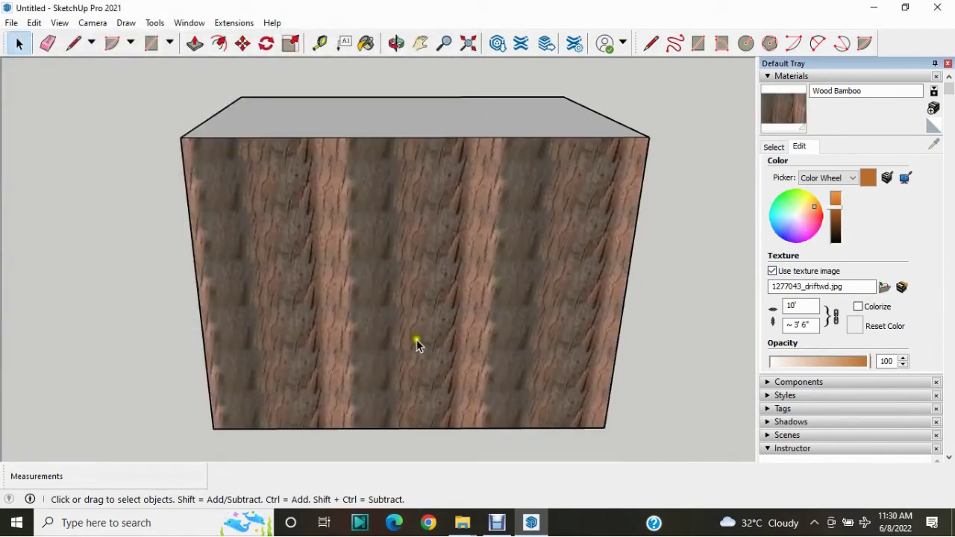
# Orbit to check the driftwood grain, then return to the Select tab's material libraries.
pyautogui.moveTo(417, 341)
pyautogui.mouseDown(button='middle')
pyautogui.moveTo(295, 297)
pyautogui.moveTo(469, 309)
pyautogui.moveTo(663, 283)
pyautogui.moveTo(390, 286)
pyautogui.moveTo(357, 301)
pyautogui.mouseUp(button='middle')
pyautogui.scroll(-1, 357, 301)
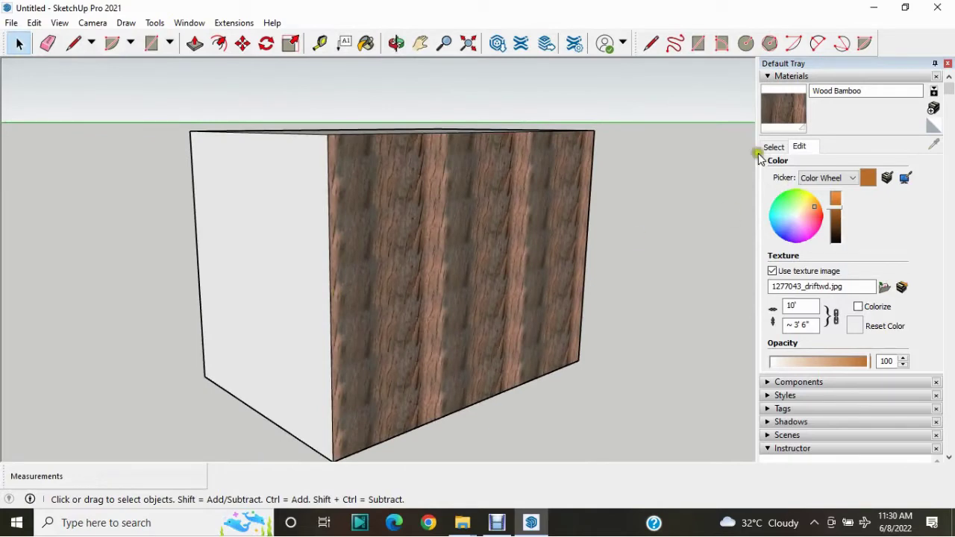
pyautogui.moveTo(446, 216)
pyautogui.mouseDown(button='middle')
pyautogui.moveTo(441, 241)
pyautogui.moveTo(330, 246)
pyautogui.mouseUp(button='middle')
pyautogui.scroll(-2, 331, 245)
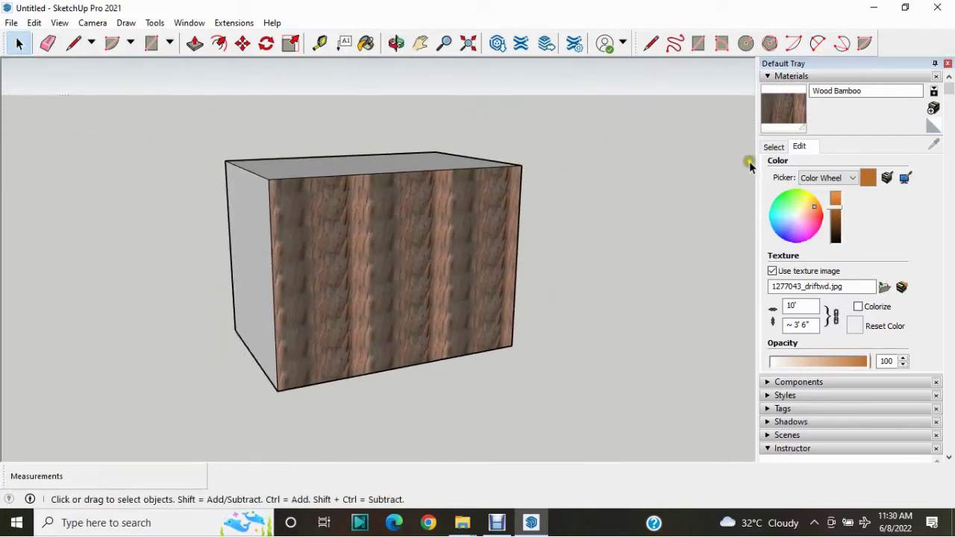
pyautogui.click(772, 147)
# Show the Water materials and paint the box's top face Water Light Blue.
pyautogui.click(845, 168)
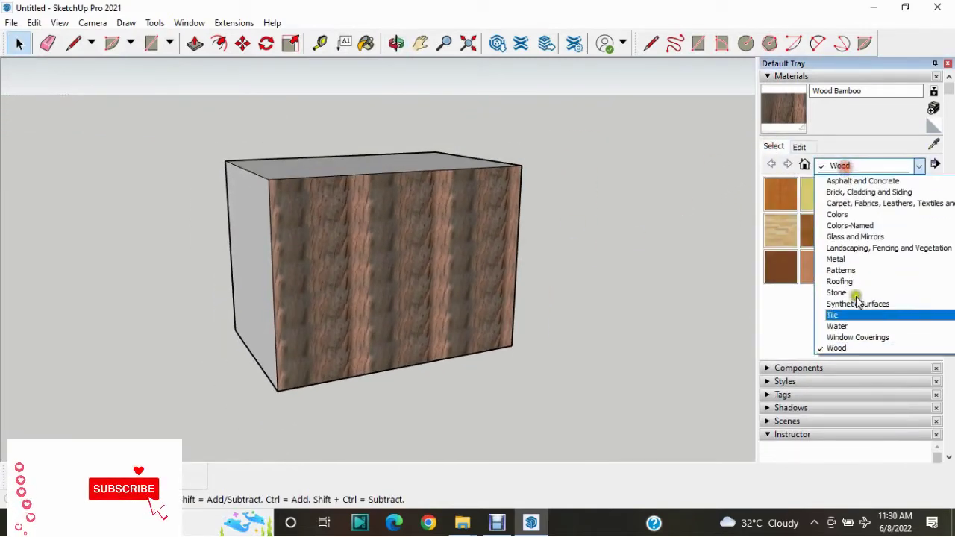
pyautogui.click(853, 340)
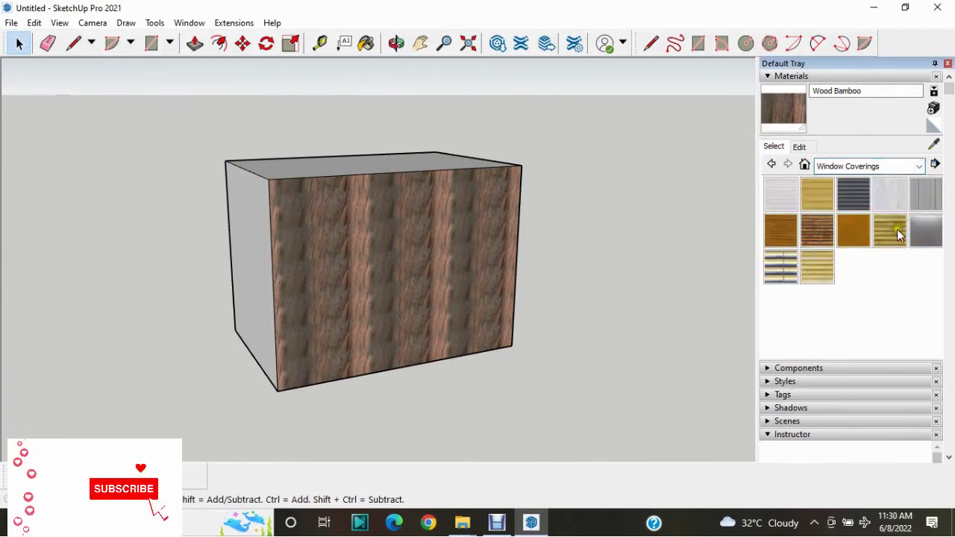
pyautogui.click(843, 170)
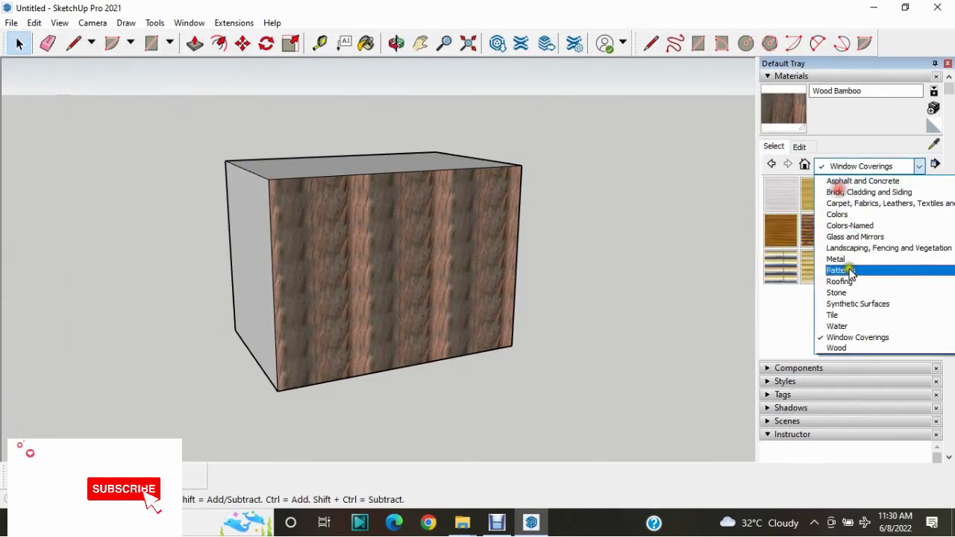
pyautogui.click(843, 325)
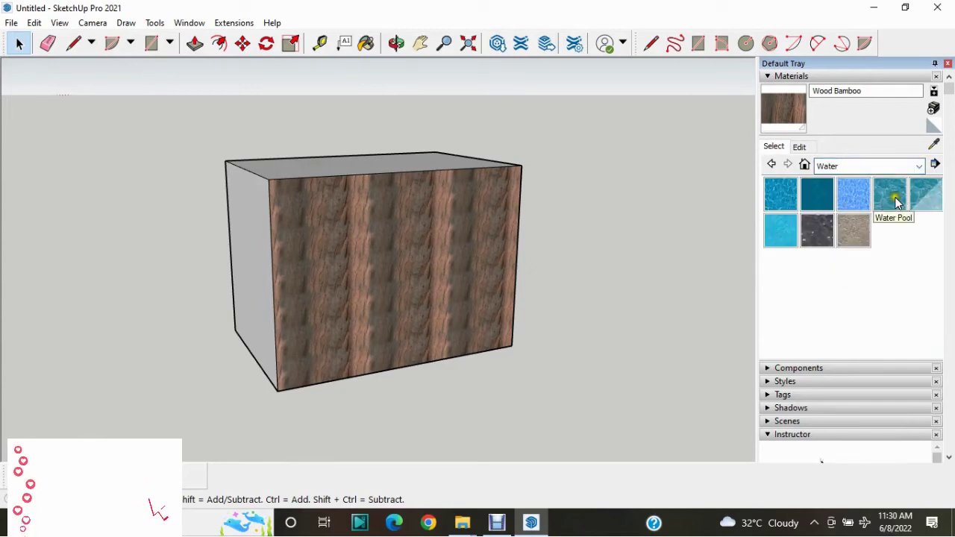
pyautogui.moveTo(468, 226)
pyautogui.mouseDown(button='middle')
pyautogui.moveTo(373, 284)
pyautogui.moveTo(429, 345)
pyautogui.mouseUp(button='middle')
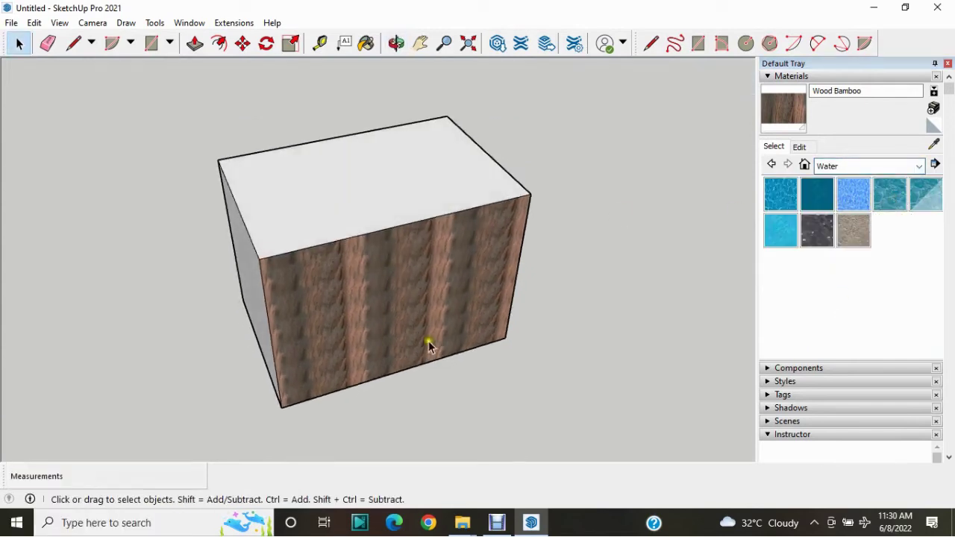
pyautogui.click(855, 205)
pyautogui.scroll(2, 386, 196)
pyautogui.click(385, 194)
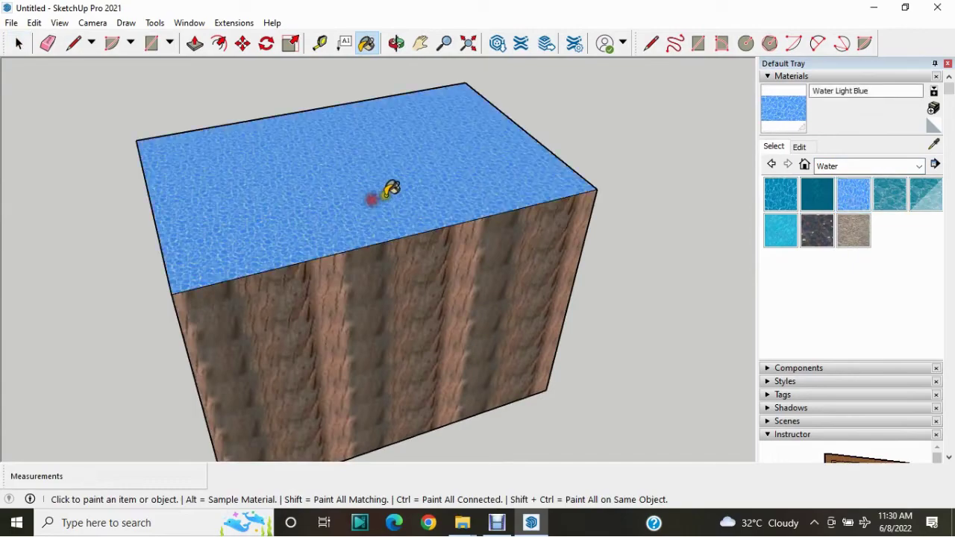
# Repaint the top face with Water Pool Light instead.
pyautogui.moveTo(386, 194); pyautogui.dragTo(353, 270, button='middle')
pyautogui.press('space')
pyautogui.scroll(2, 350, 258)
pyautogui.moveTo(301, 254)
pyautogui.mouseDown(button='middle')
pyautogui.moveTo(326, 299)
pyautogui.moveTo(529, 157)
pyautogui.mouseUp(button='middle')
pyautogui.scroll(2, 528, 157)
pyautogui.scroll(2, 445, 222)
pyautogui.scroll(2, 479, 205)
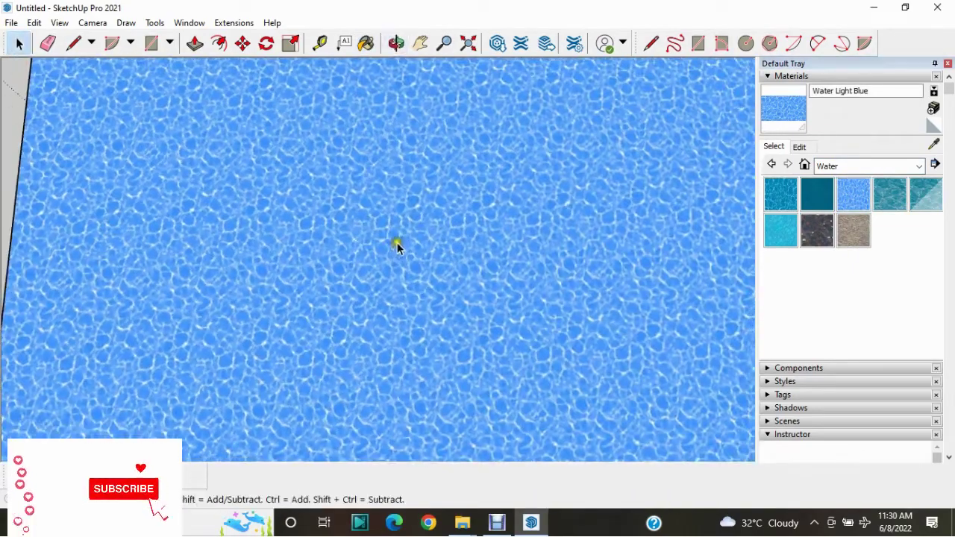
pyautogui.scroll(-4, 394, 246)
pyautogui.moveTo(394, 245)
pyautogui.mouseDown(button='middle')
pyautogui.moveTo(429, 251)
pyautogui.moveTo(503, 181)
pyautogui.moveTo(504, 230)
pyautogui.mouseUp(button='middle')
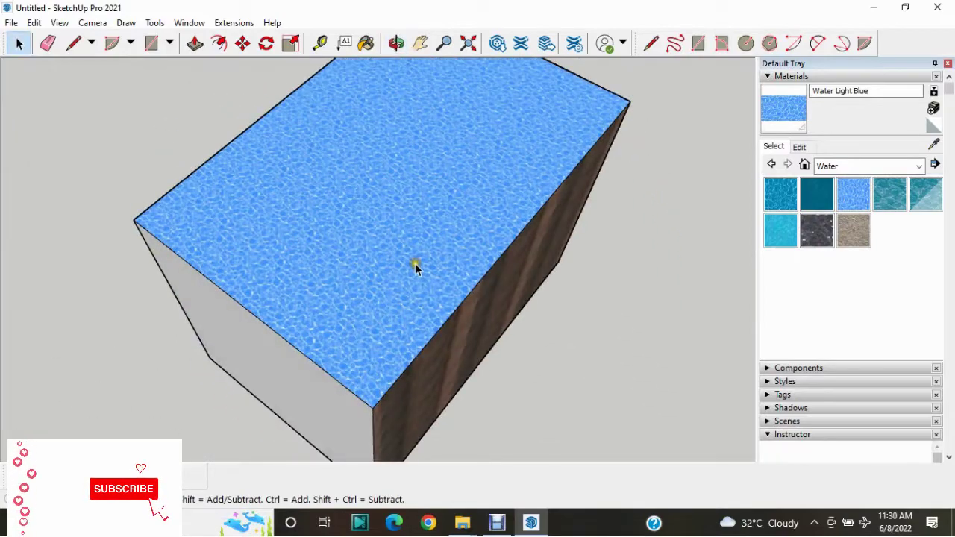
pyautogui.moveTo(435, 251)
pyautogui.mouseDown(button='middle')
pyautogui.moveTo(407, 341)
pyautogui.moveTo(295, 298)
pyautogui.mouseUp(button='middle')
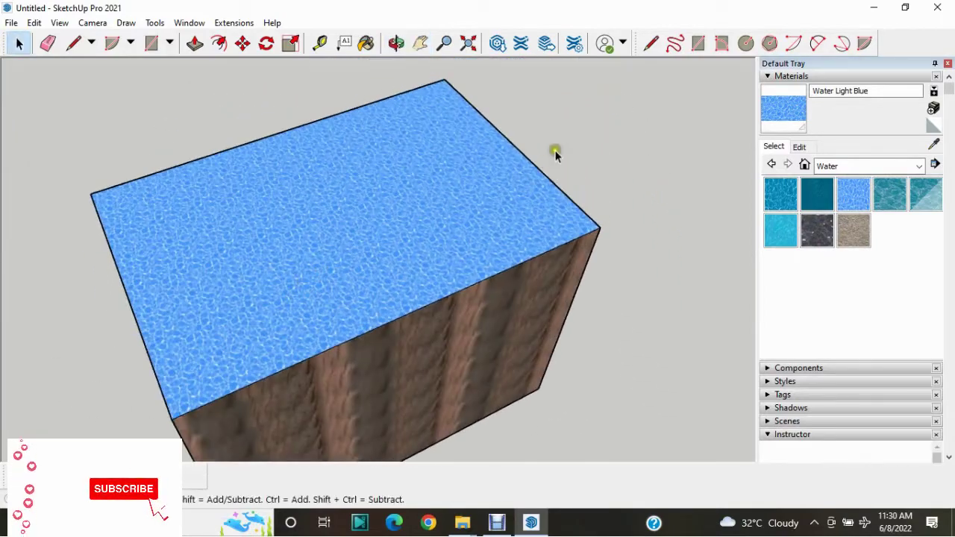
pyautogui.scroll(3, 256, 294)
pyautogui.scroll(-2, 516, 295)
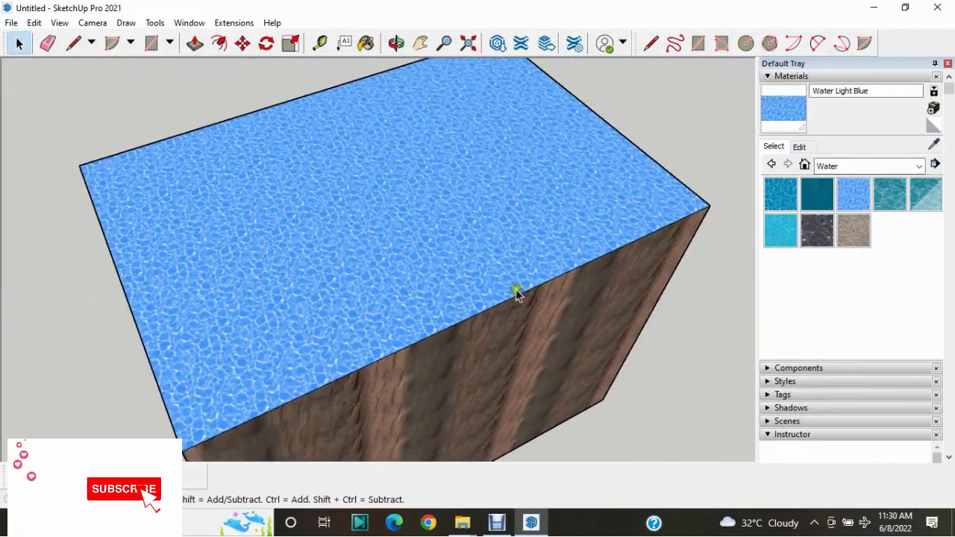
pyautogui.click(919, 205)
pyautogui.click(430, 213)
pyautogui.moveTo(418, 233)
pyautogui.mouseDown(button='middle')
pyautogui.moveTo(554, 226)
pyautogui.moveTo(624, 185)
pyautogui.moveTo(480, 197)
pyautogui.moveTo(567, 196)
pyautogui.mouseUp(button='middle')
pyautogui.press('space')
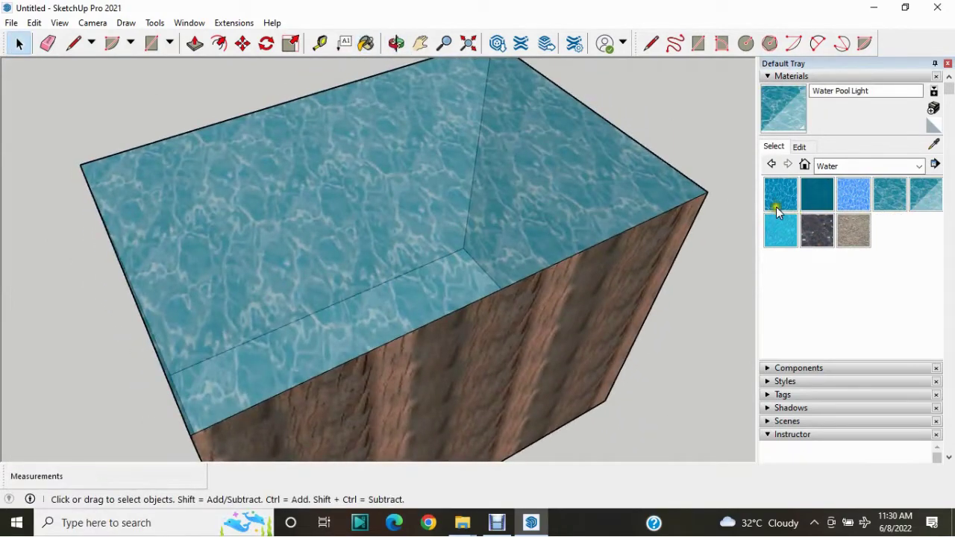
# Paint the front face with Water Dark Blue.
pyautogui.click(776, 209)
pyautogui.moveTo(432, 320); pyautogui.dragTo(559, 260, button='middle')
pyautogui.click(469, 217)
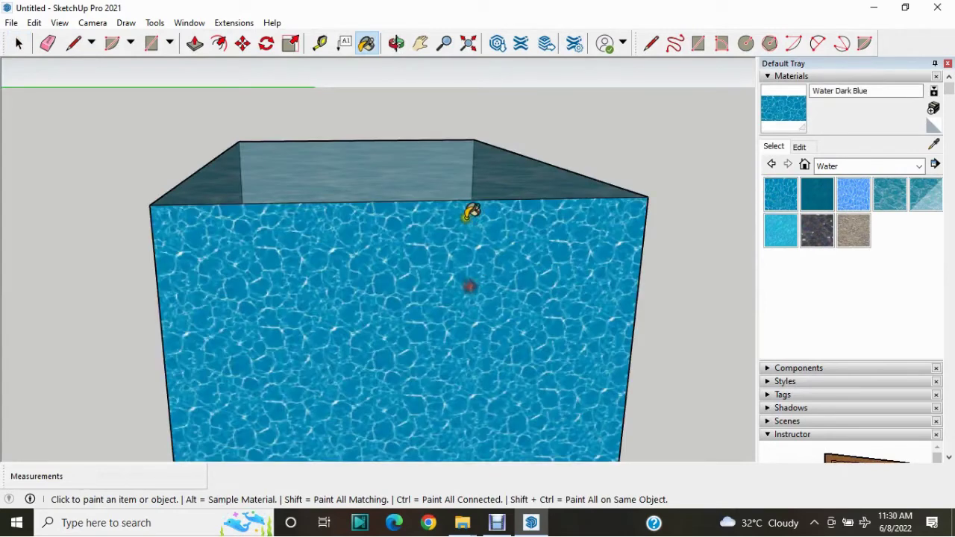
pyautogui.moveTo(469, 216)
pyautogui.mouseDown(button='middle')
pyautogui.moveTo(463, 273)
pyautogui.moveTo(382, 233)
pyautogui.moveTo(732, 222)
pyautogui.mouseUp(button='middle')
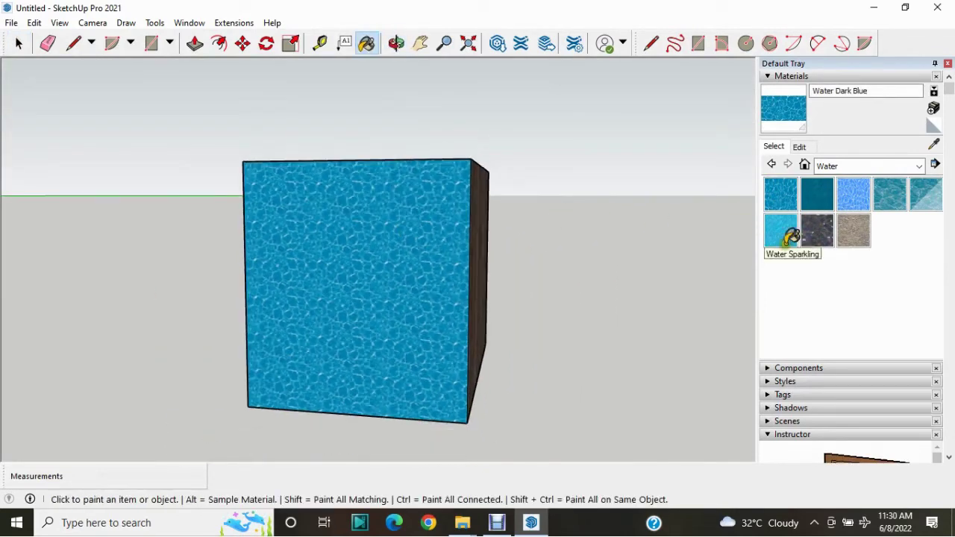
pyautogui.moveTo(491, 196); pyautogui.dragTo(463, 284, button='middle')
pyautogui.press('space')
# Paint the unpainted front face with Square Glass Tile 04 from the Tile materials.
pyautogui.click(851, 166)
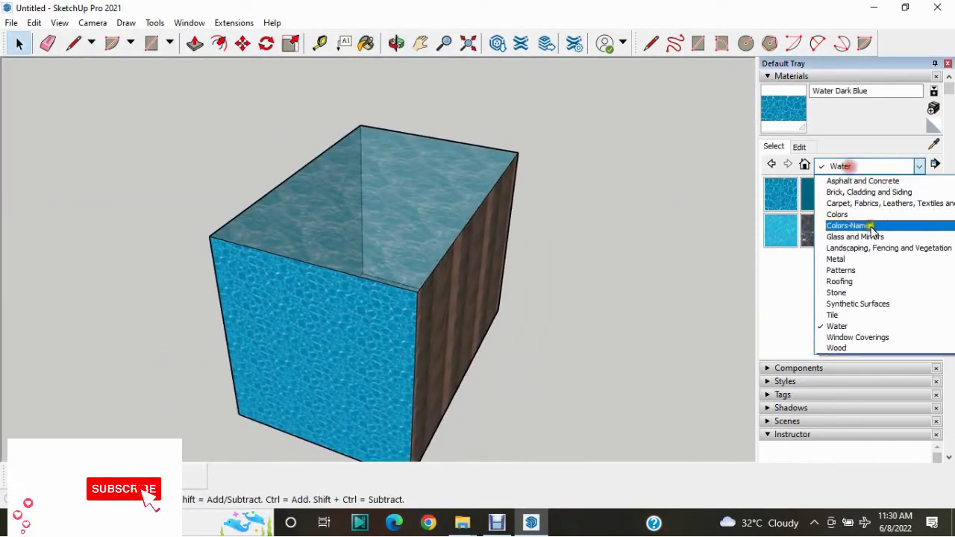
pyautogui.click(853, 316)
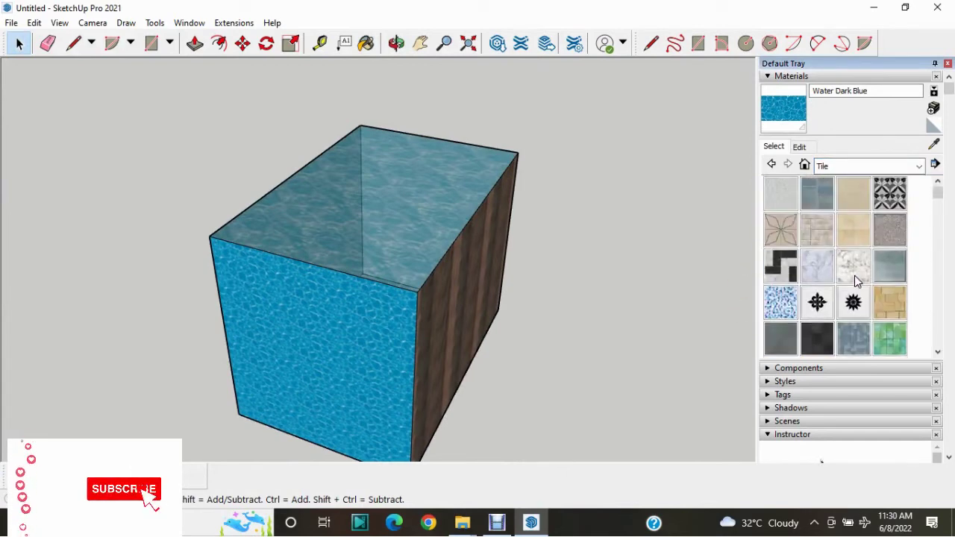
pyautogui.scroll(-2, 836, 292)
pyautogui.click(826, 300)
pyautogui.moveTo(497, 298); pyautogui.dragTo(639, 305, button='middle')
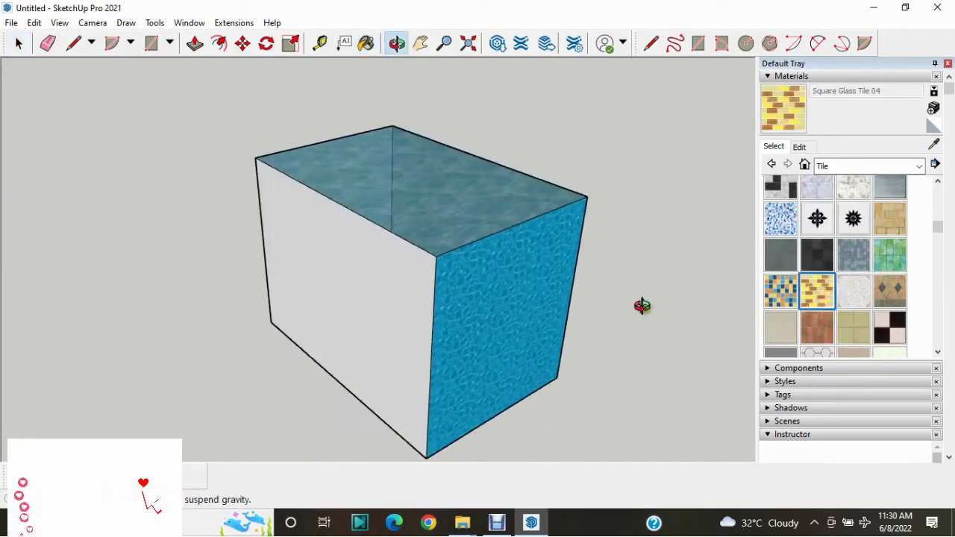
pyautogui.click(373, 307)
pyautogui.moveTo(373, 308); pyautogui.dragTo(554, 260, button='middle')
pyautogui.scroll(2, 418, 245)
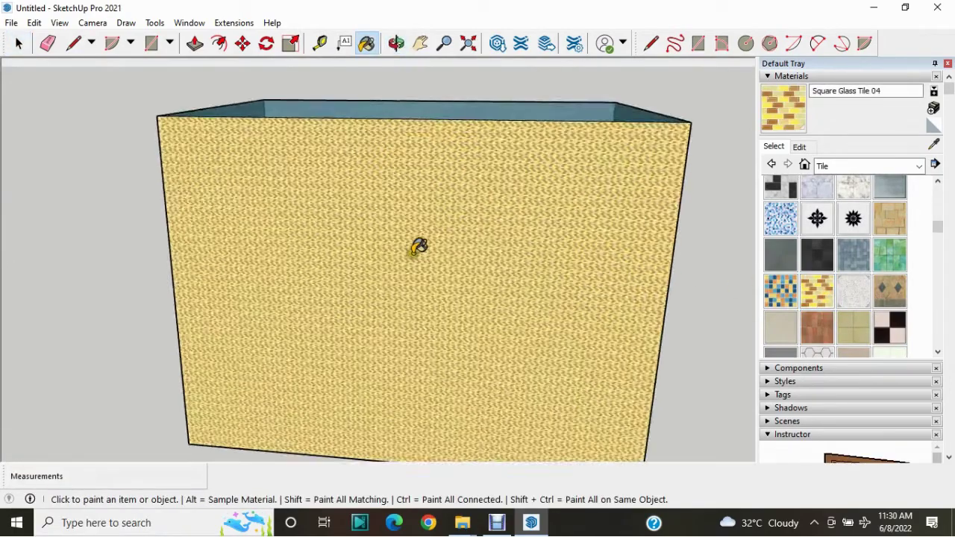
pyautogui.scroll(3, 417, 247)
pyautogui.scroll(2, 411, 269)
pyautogui.scroll(-2, 411, 269)
pyautogui.scroll(-5, 420, 279)
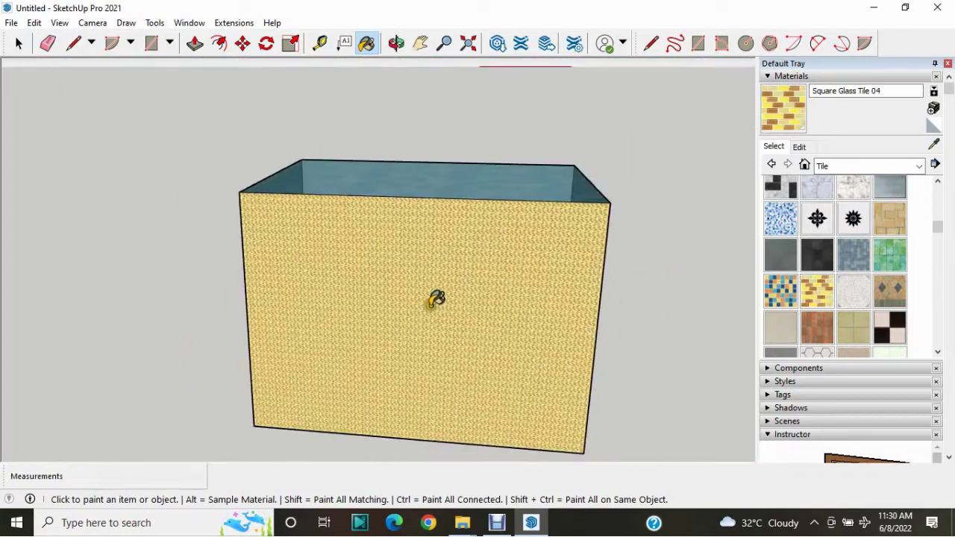
pyautogui.moveTo(437, 305); pyautogui.dragTo(359, 369, button='middle')
pyautogui.press('space')
# Paint the top face with Carrera Marble from the Stone materials.
pyautogui.click(837, 165)
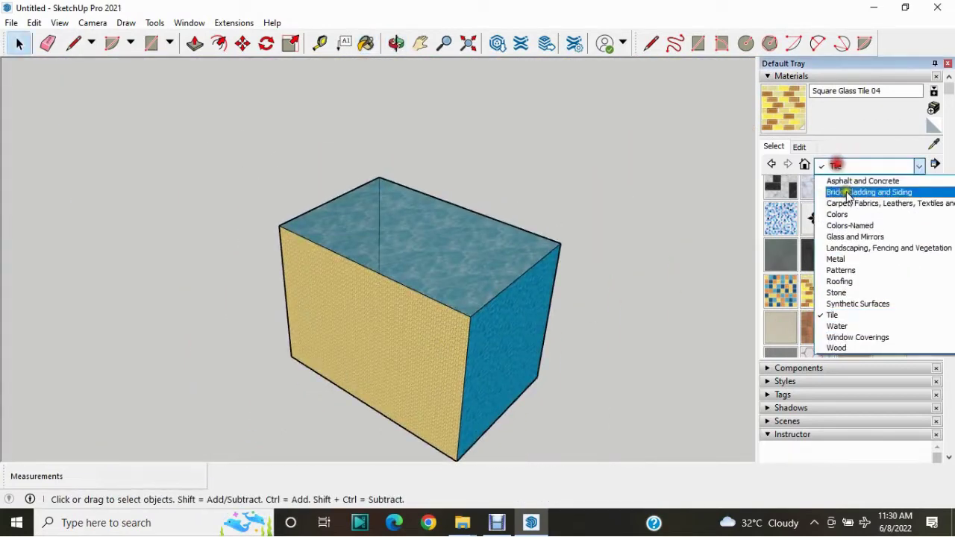
pyautogui.click(851, 306)
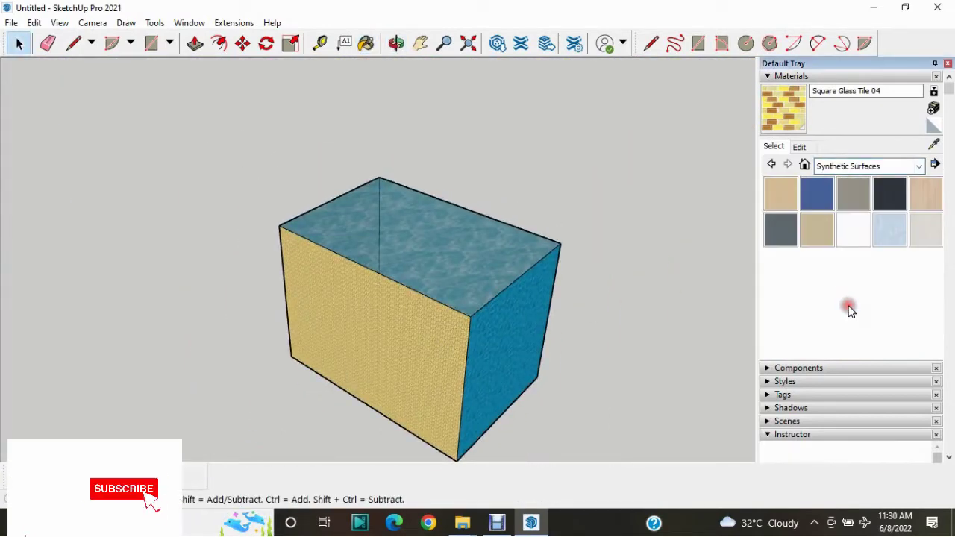
pyautogui.click(866, 165)
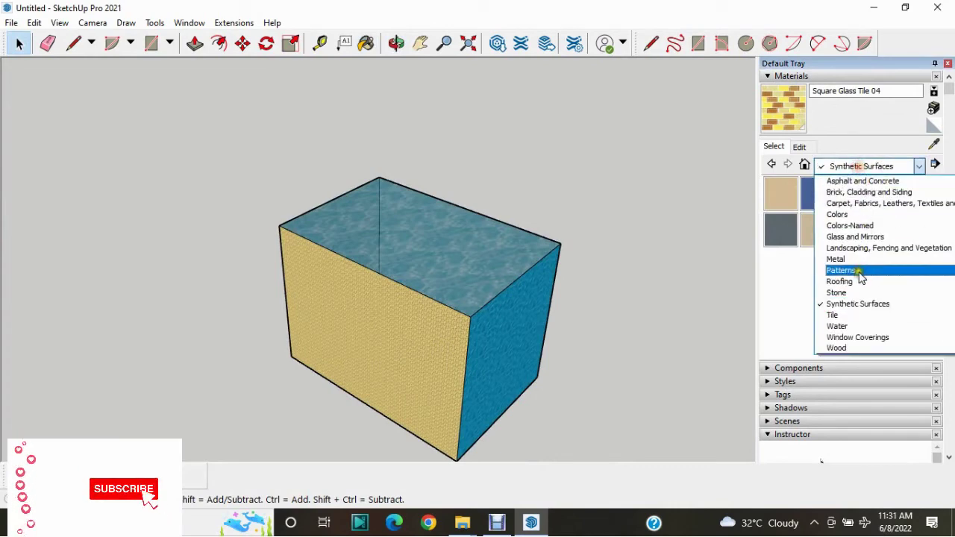
pyautogui.click(839, 288)
pyautogui.click(781, 196)
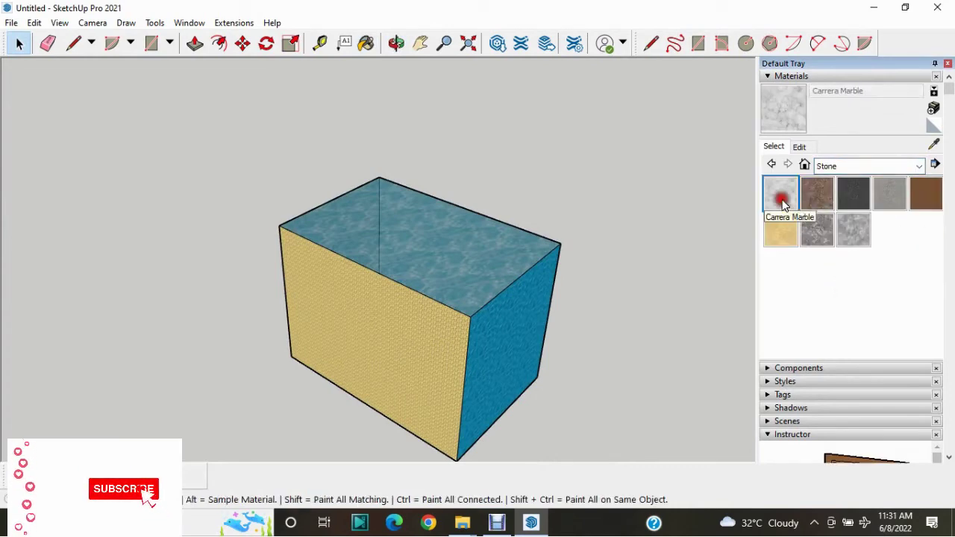
pyautogui.click(441, 267)
pyautogui.scroll(3, 428, 261)
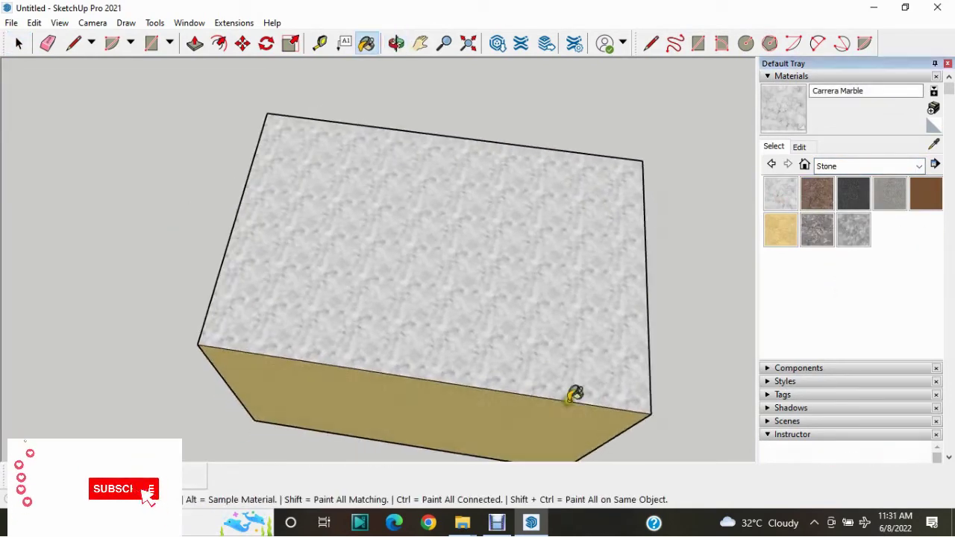
pyautogui.scroll(4, 572, 396)
# Browse the Roofing materials, then scroll through the Patterns materials.
pyautogui.click(882, 169)
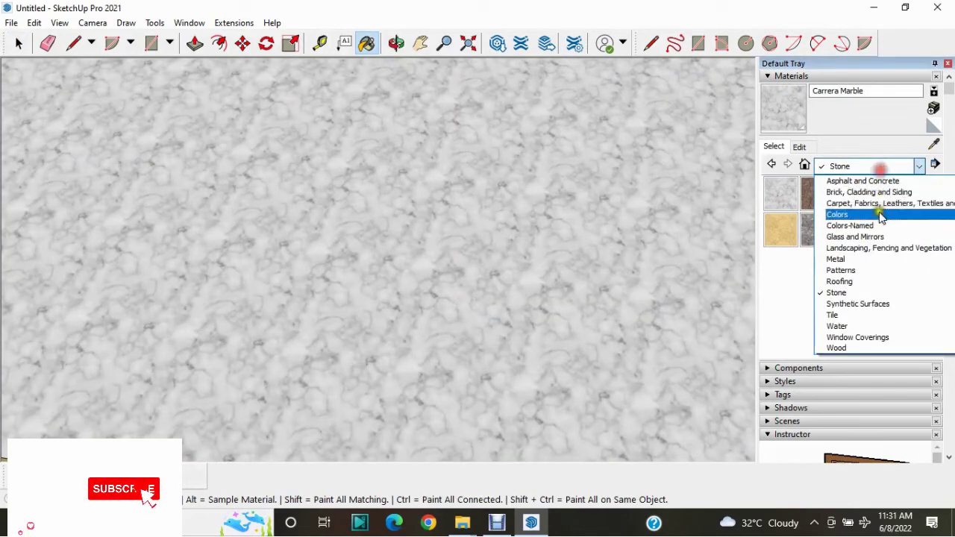
pyautogui.click(856, 282)
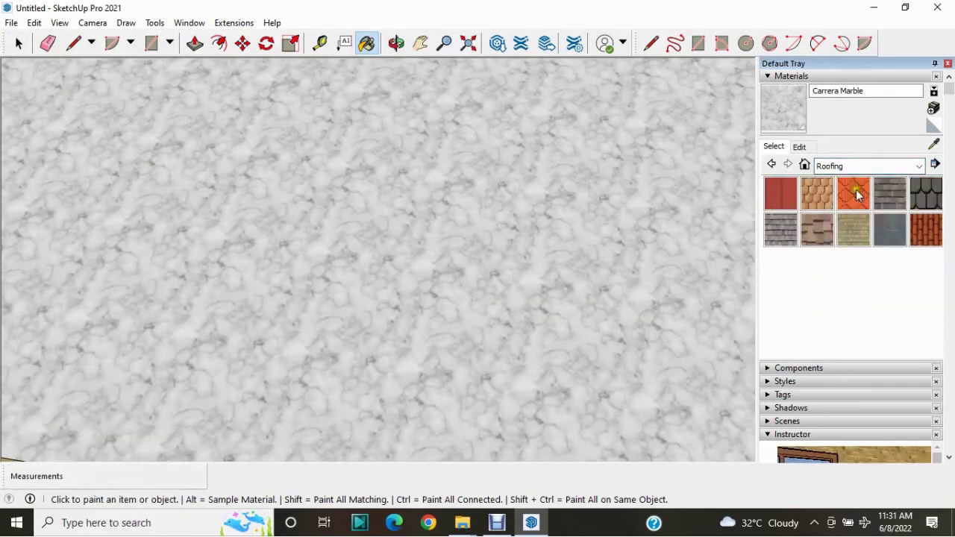
pyautogui.click(853, 169)
pyautogui.click(850, 272)
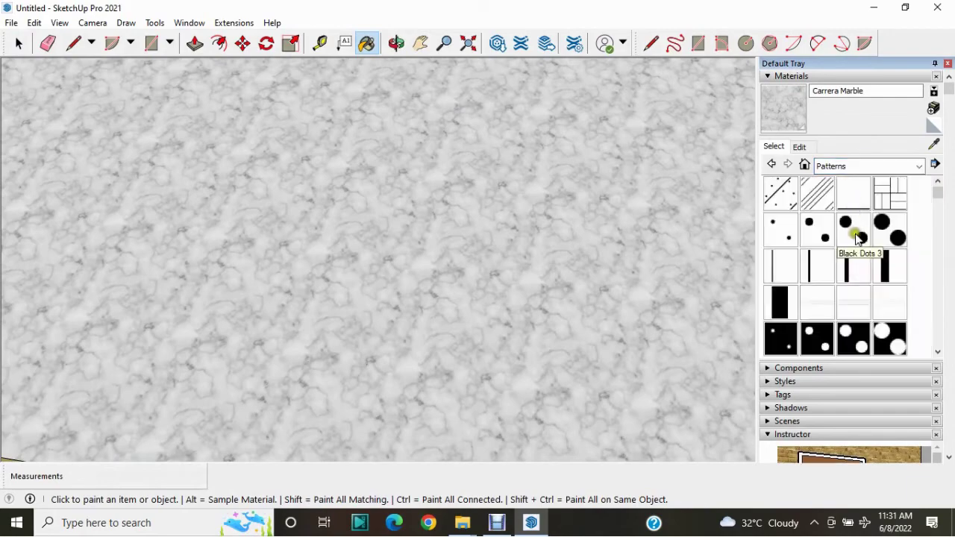
pyautogui.scroll(-2, 855, 275)
pyautogui.scroll(-2, 858, 275)
pyautogui.scroll(-2, 862, 274)
pyautogui.scroll(-2, 866, 274)
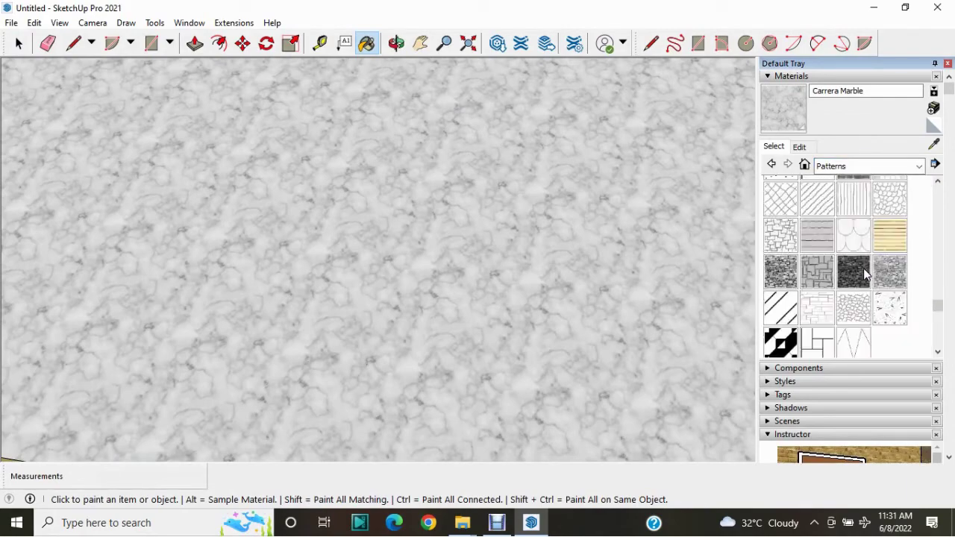
pyautogui.scroll(-3, 511, 306)
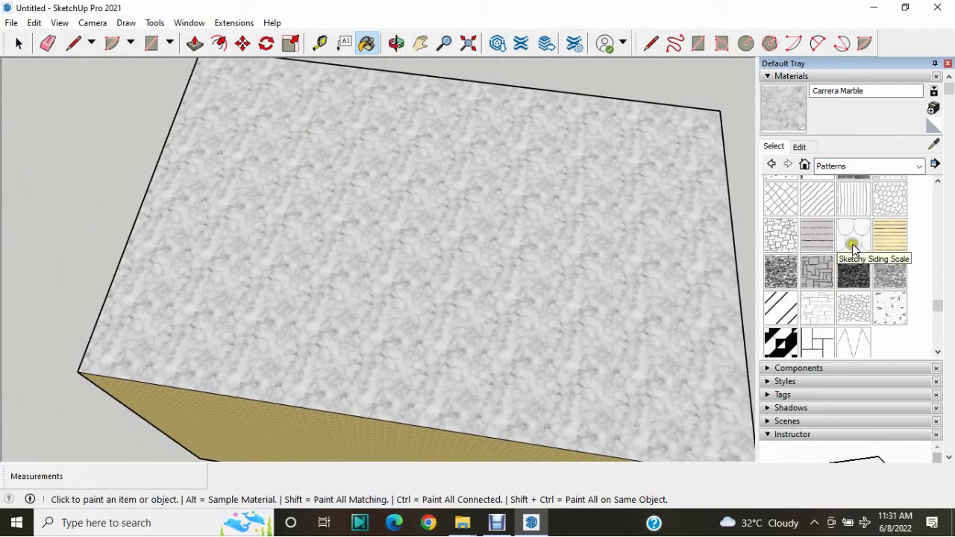
pyautogui.click(410, 321)
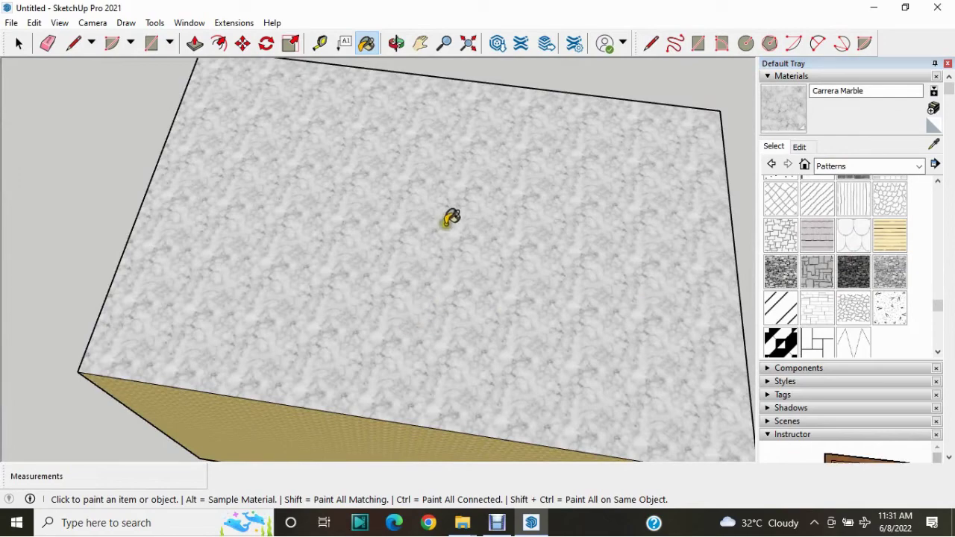
pyautogui.scroll(-3, 489, 270)
# Paint the top face with the Sketchy Siding Scale pattern.
pyautogui.press('space')
pyautogui.click(482, 273)
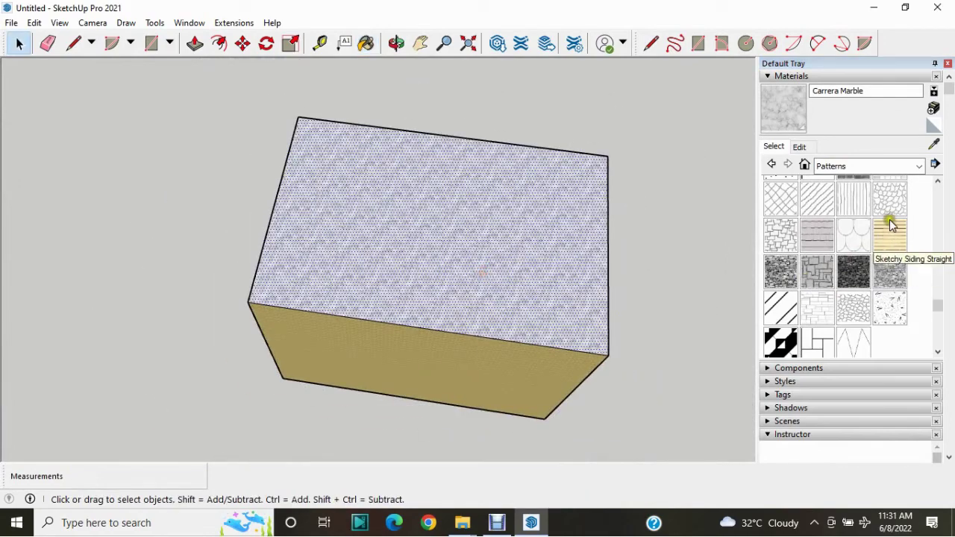
pyautogui.click(848, 256)
pyautogui.click(470, 266)
pyautogui.scroll(3, 437, 276)
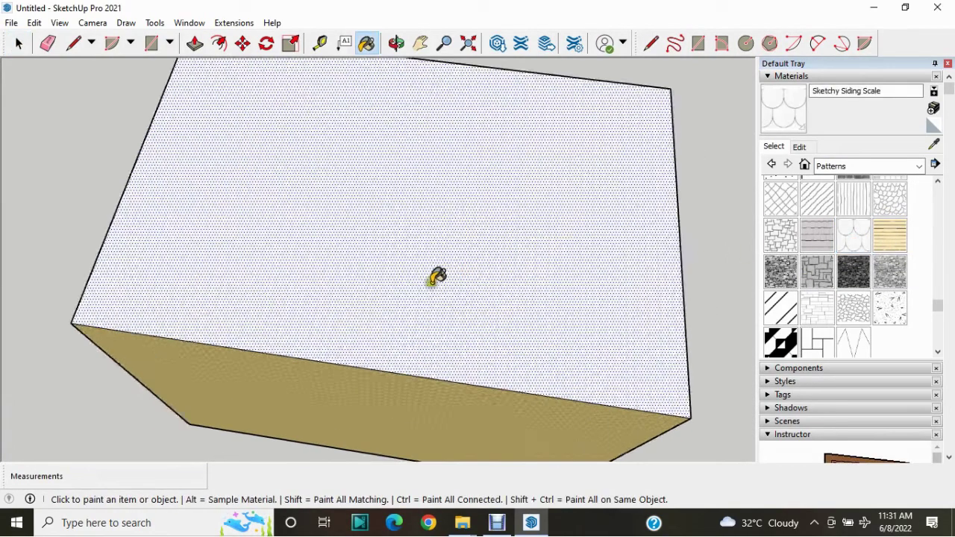
pyautogui.scroll(3, 420, 274)
pyautogui.moveTo(420, 274); pyautogui.dragTo(486, 299, button='middle')
# Clear the selection, inspect the patterned face, and list the Metal materials.
pyautogui.press('space')
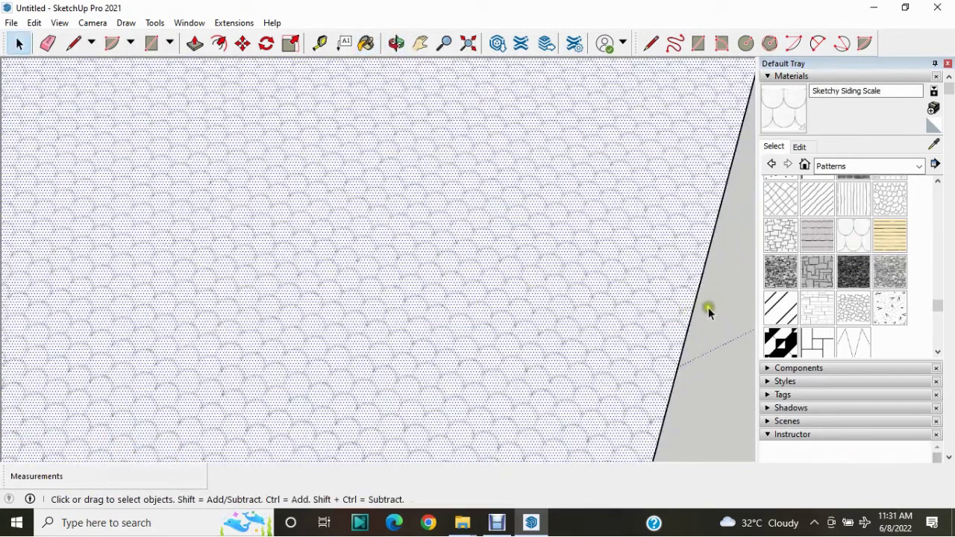
pyautogui.click(713, 305)
pyautogui.moveTo(401, 291); pyautogui.dragTo(533, 341, button='middle')
pyautogui.scroll(-3, 518, 220)
pyautogui.moveTo(518, 220); pyautogui.dragTo(458, 331, button='middle')
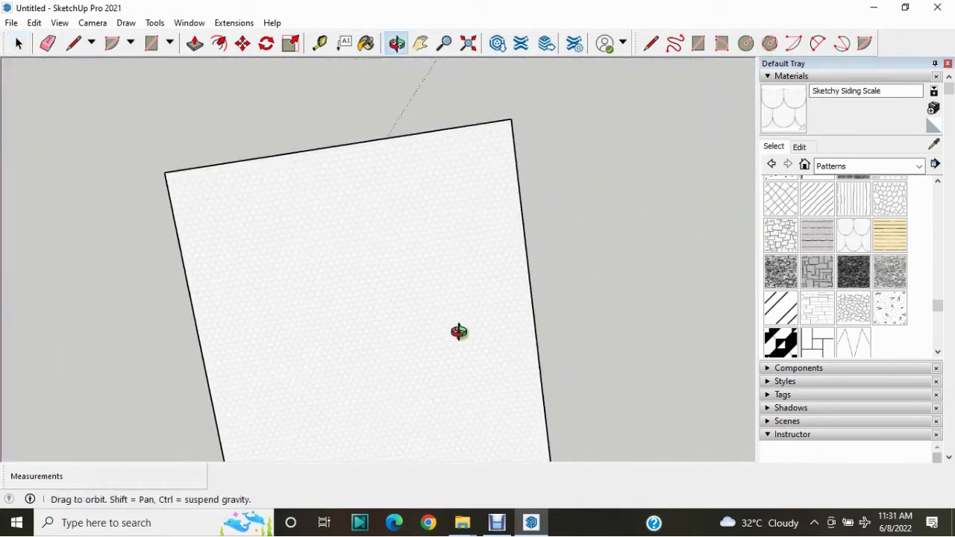
pyautogui.scroll(3, 443, 330)
pyautogui.scroll(2, 443, 329)
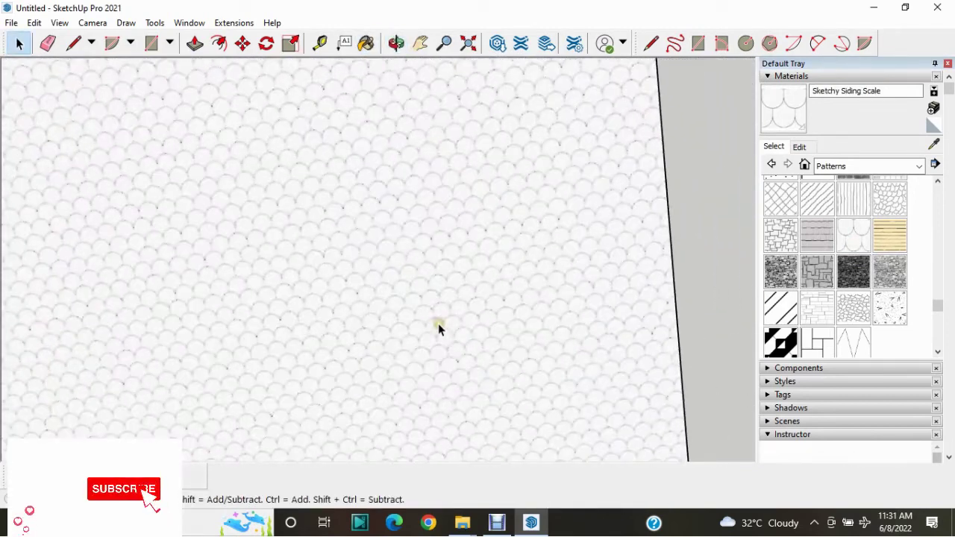
pyautogui.click(868, 167)
pyautogui.click(856, 259)
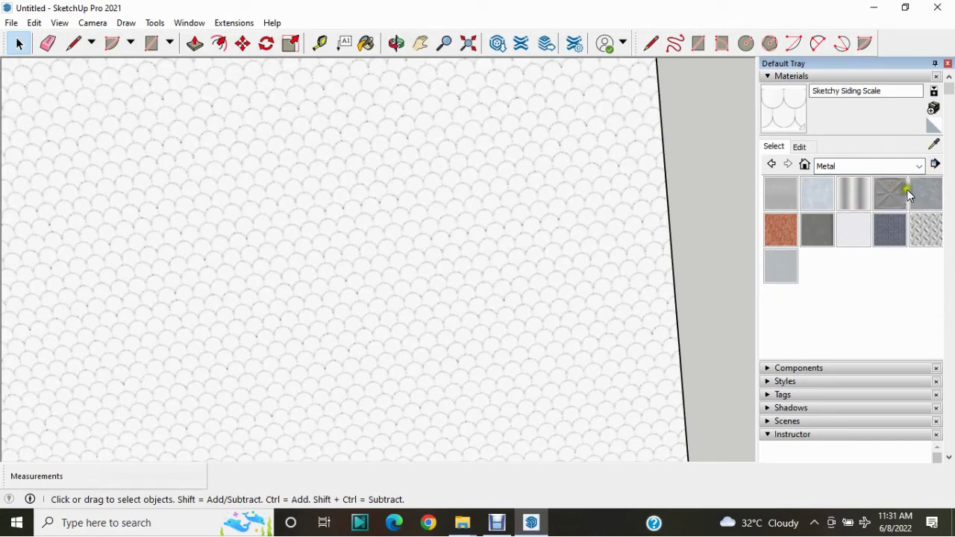
# Load the Landscaping, Fencing and Vegetation swatches and select the Grass Dark Green material.
pyautogui.click(851, 169)
pyautogui.click(862, 250)
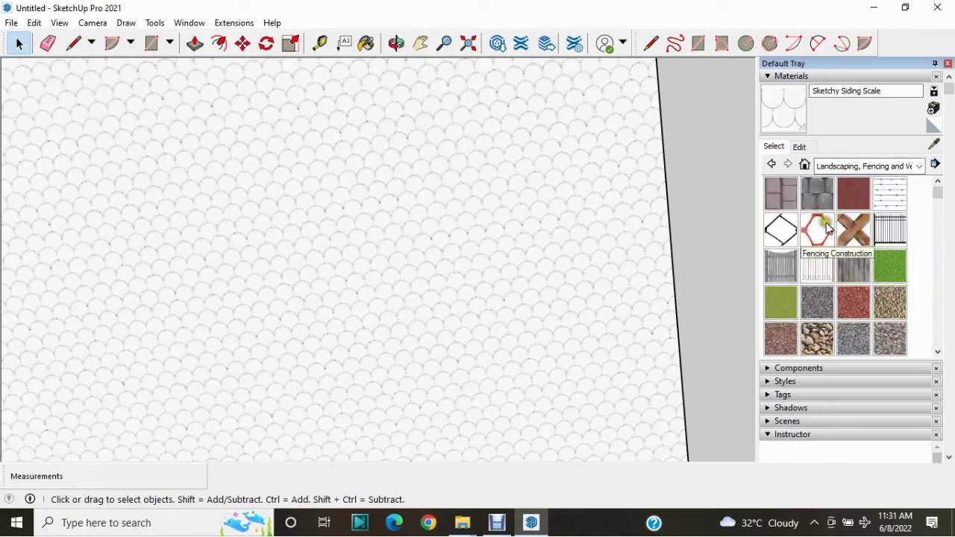
pyautogui.scroll(-3, 830, 232)
pyautogui.scroll(3, 836, 243)
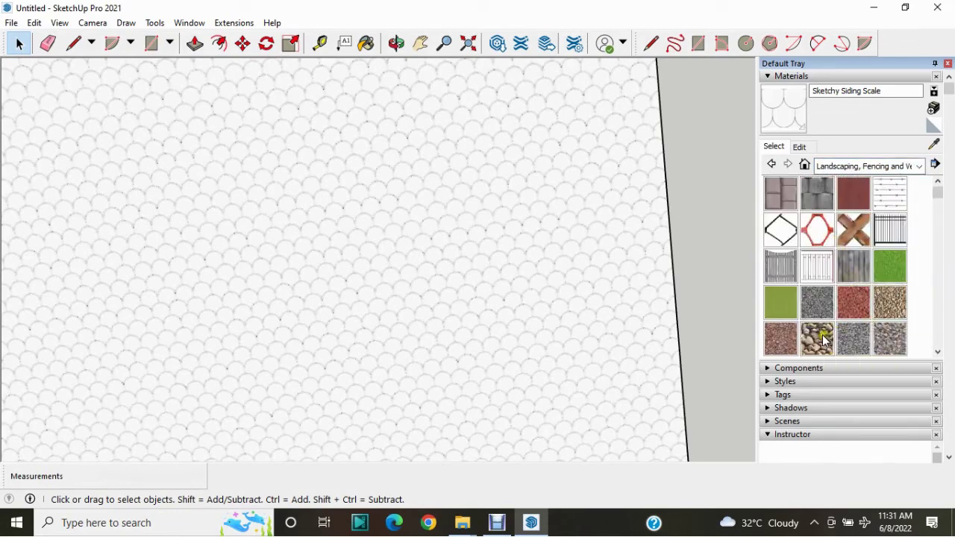
pyautogui.scroll(-2, 888, 312)
pyautogui.scroll(-2, 883, 295)
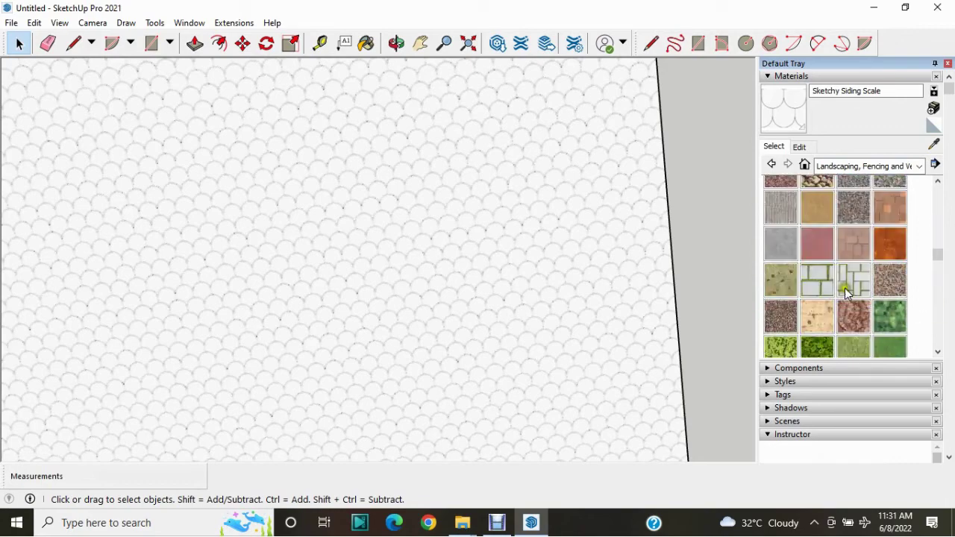
pyautogui.scroll(-2, 851, 288)
pyautogui.scroll(-2, 866, 299)
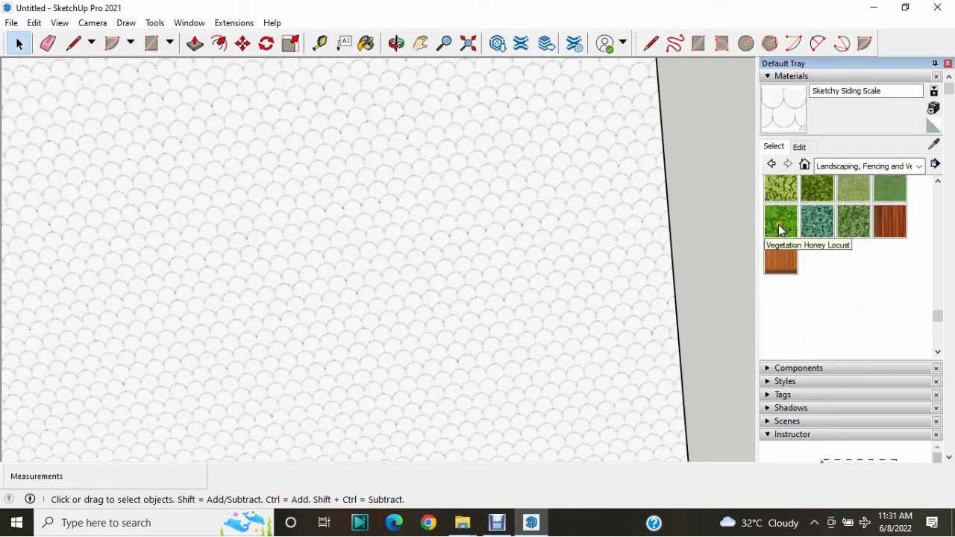
pyautogui.scroll(3, 870, 230)
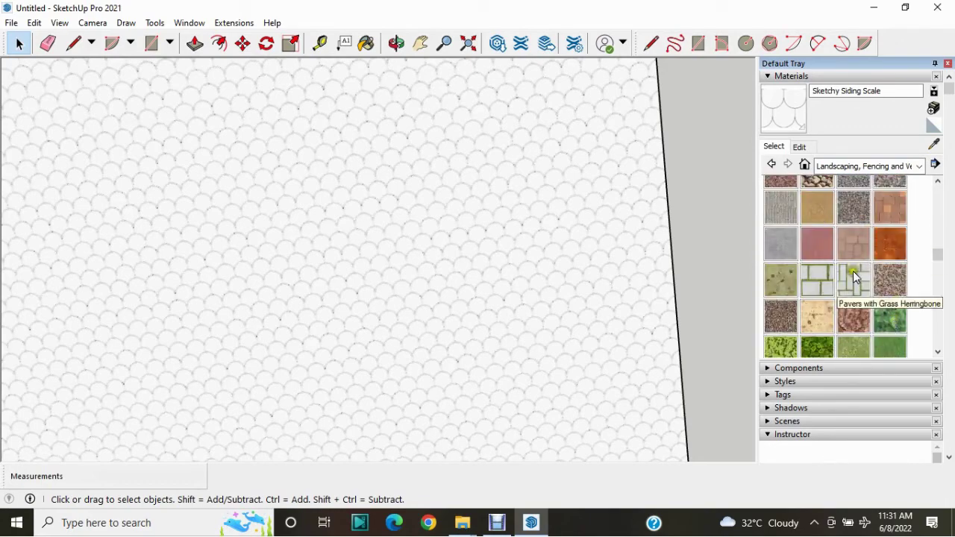
pyautogui.scroll(3, 848, 261)
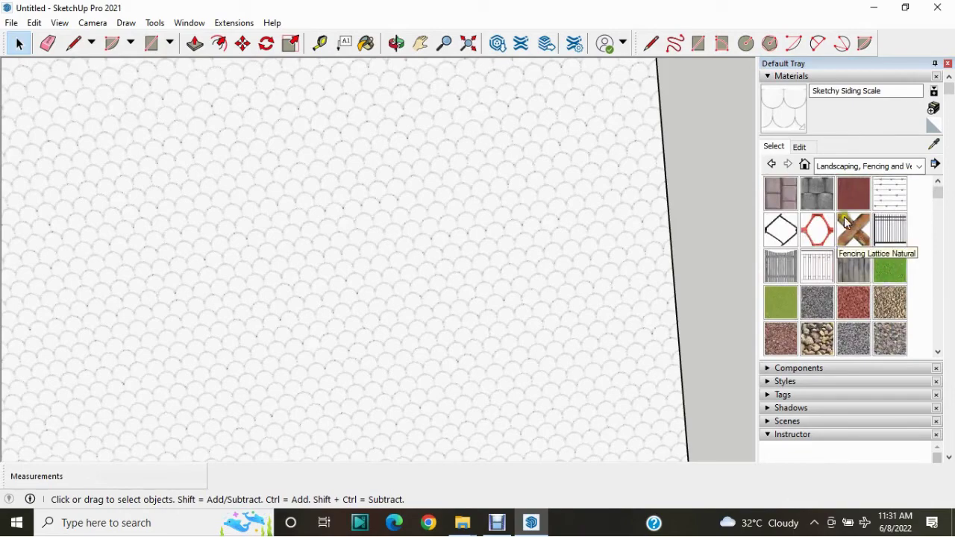
pyautogui.scroll(-2, 892, 254)
pyautogui.scroll(2, 891, 250)
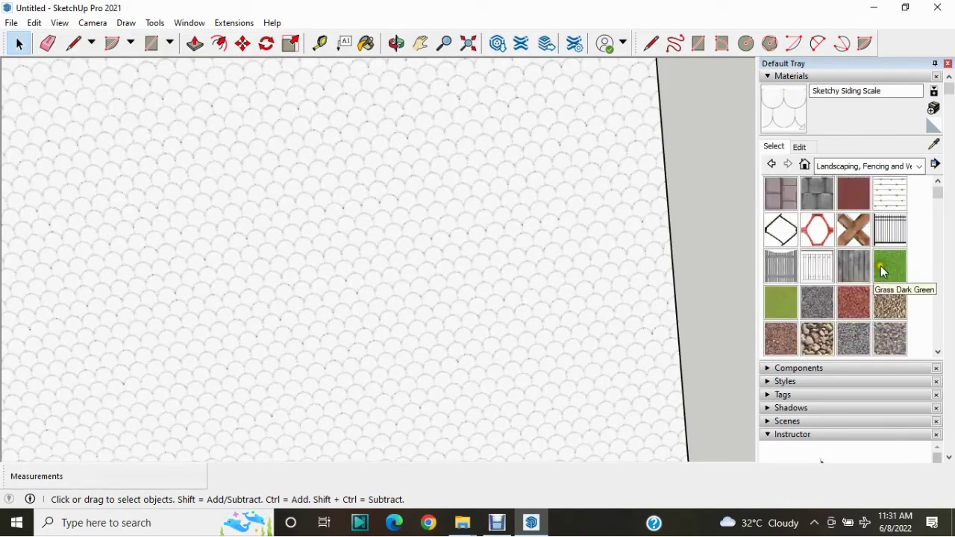
pyautogui.click(881, 271)
# Paint the box face with Grass Dark Green.
pyautogui.scroll(-3, 545, 257)
pyautogui.click(470, 276)
pyautogui.scroll(3, 437, 302)
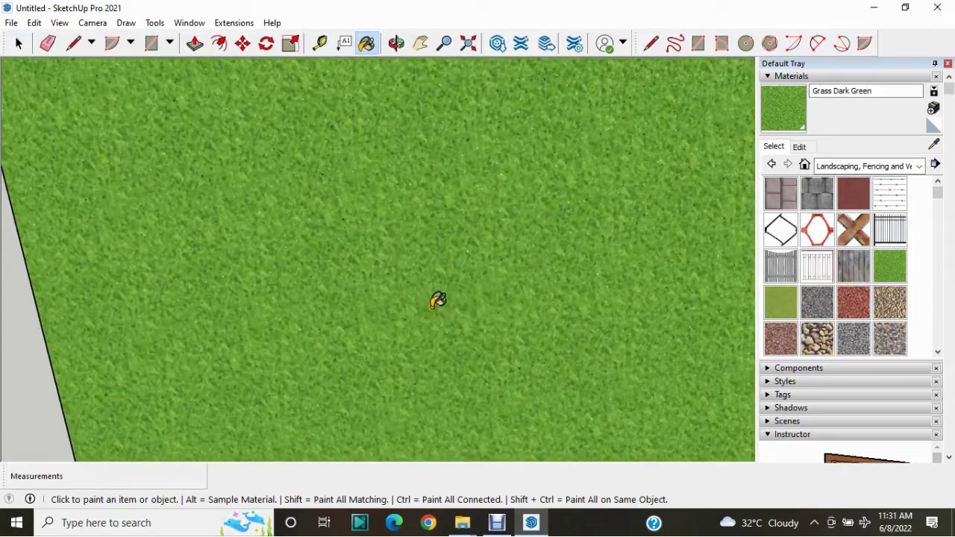
pyautogui.scroll(-2, 438, 301)
pyautogui.scroll(-2, 516, 237)
# Set the grass texture width to 10' in the material's edit settings.
pyautogui.click(799, 147)
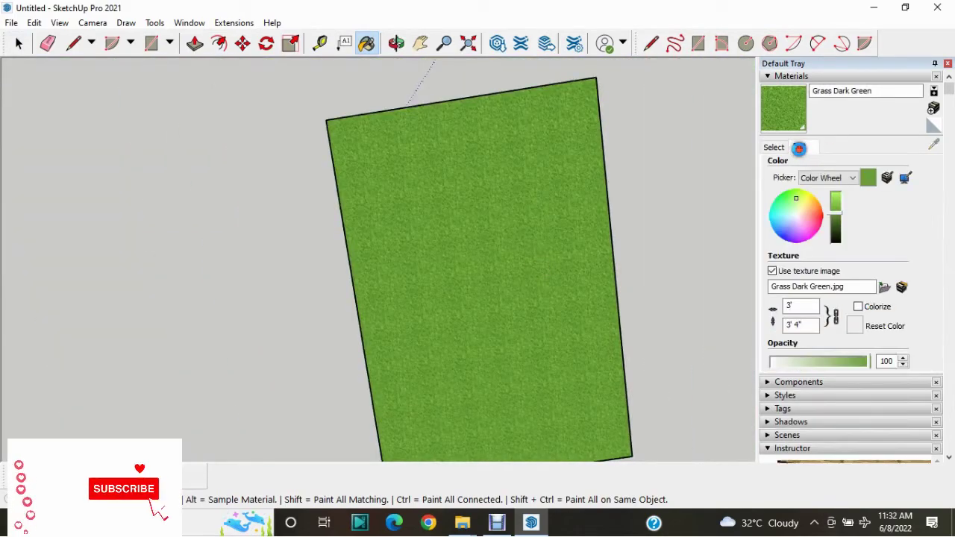
pyautogui.doubleClick(799, 306)
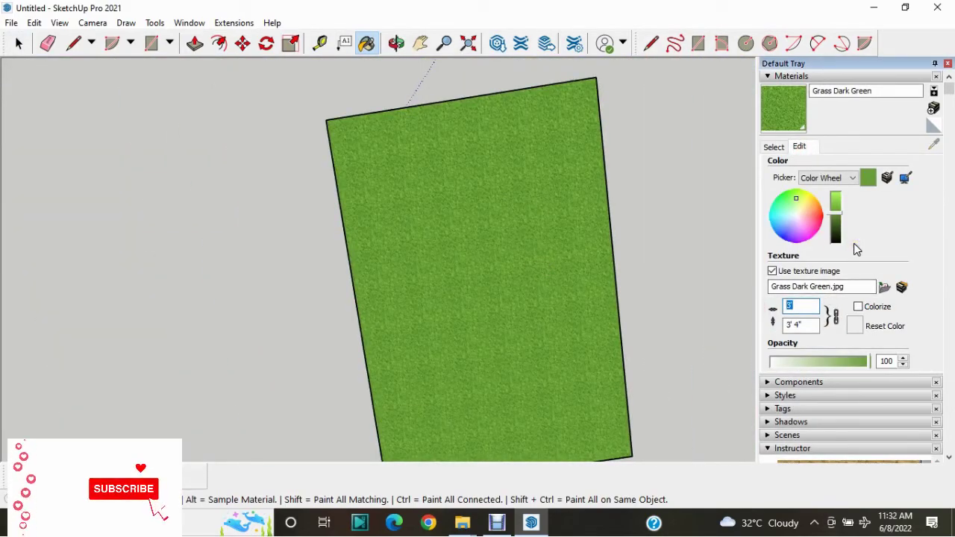
pyautogui.write('10')
pyautogui.press('Return')
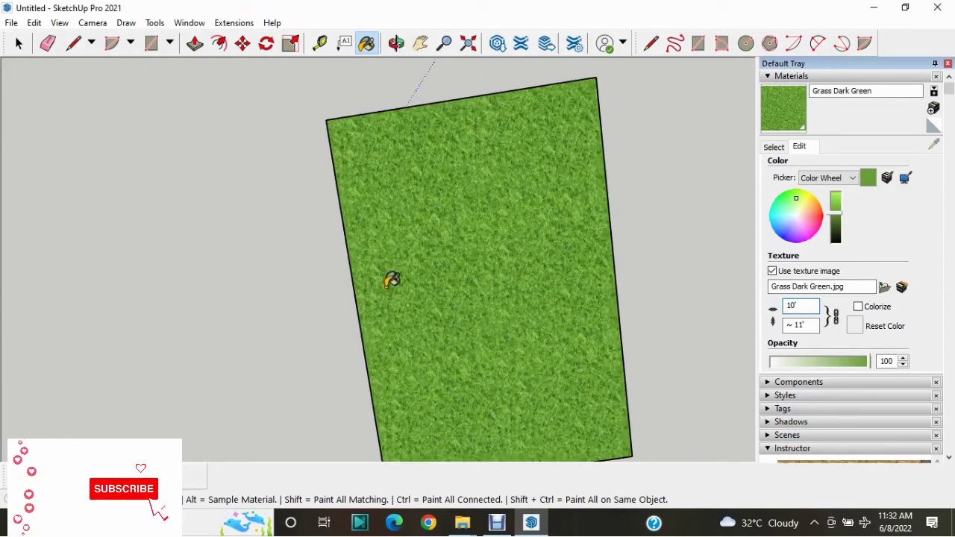
# Return to browsing the material library with the collections list shown.
pyautogui.scroll(2, 447, 275)
pyautogui.scroll(1, 433, 269)
pyautogui.scroll(-2, 429, 276)
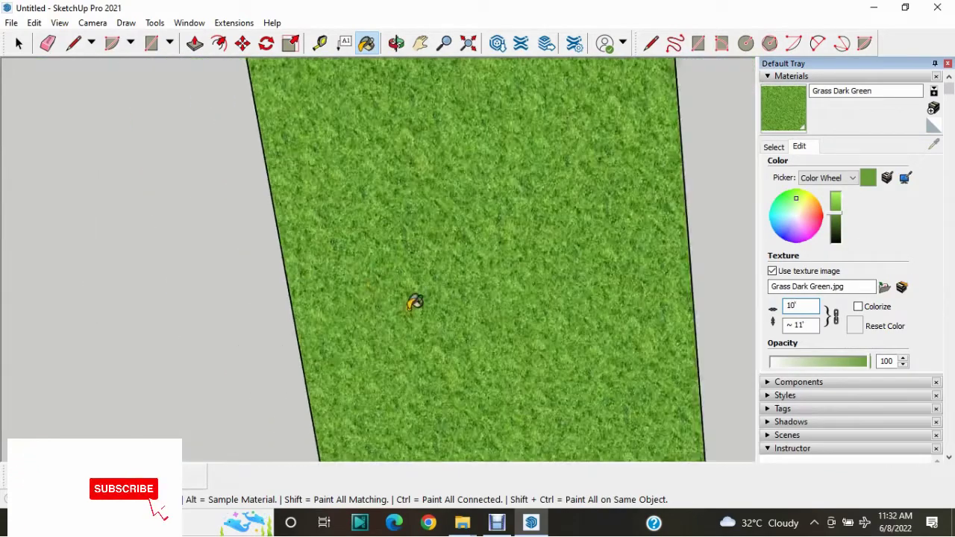
pyautogui.scroll(-1, 415, 302)
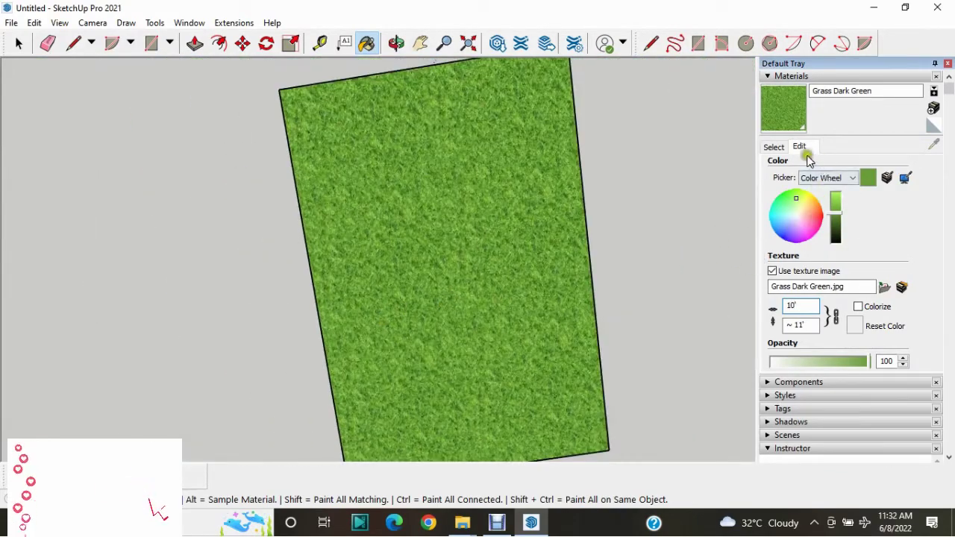
pyautogui.click(773, 146)
pyautogui.click(860, 169)
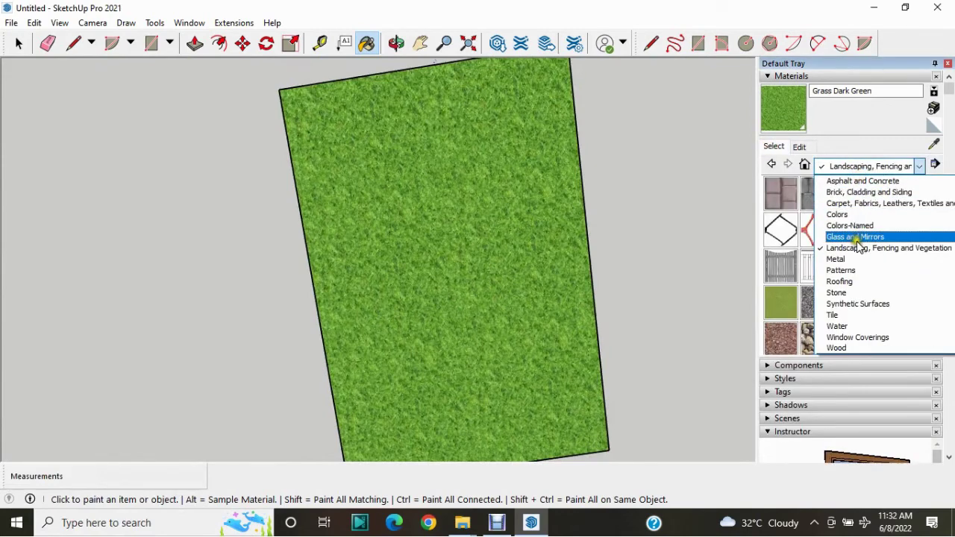
# Show Glass and Mirrors materials and paint the face with Translucent Glass Blue.
pyautogui.click(856, 237)
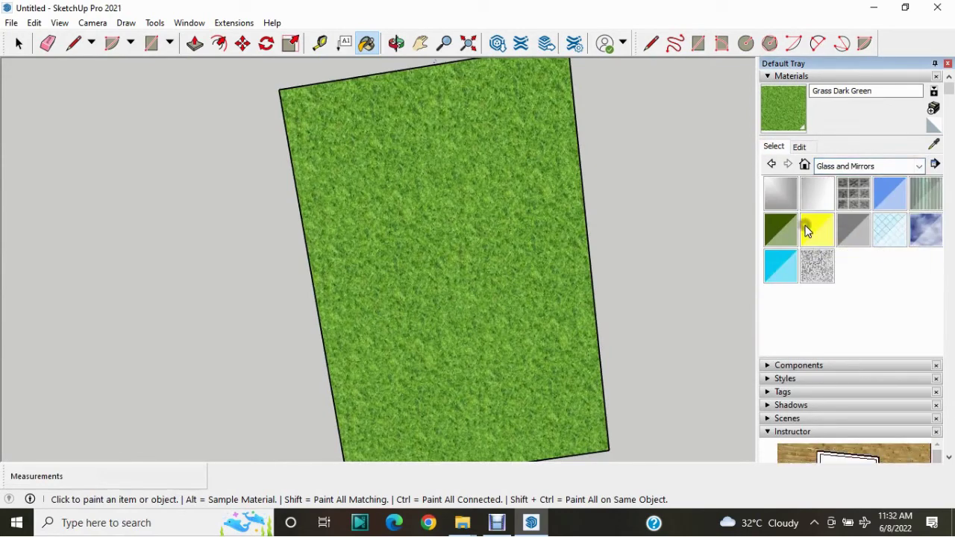
pyautogui.click(814, 196)
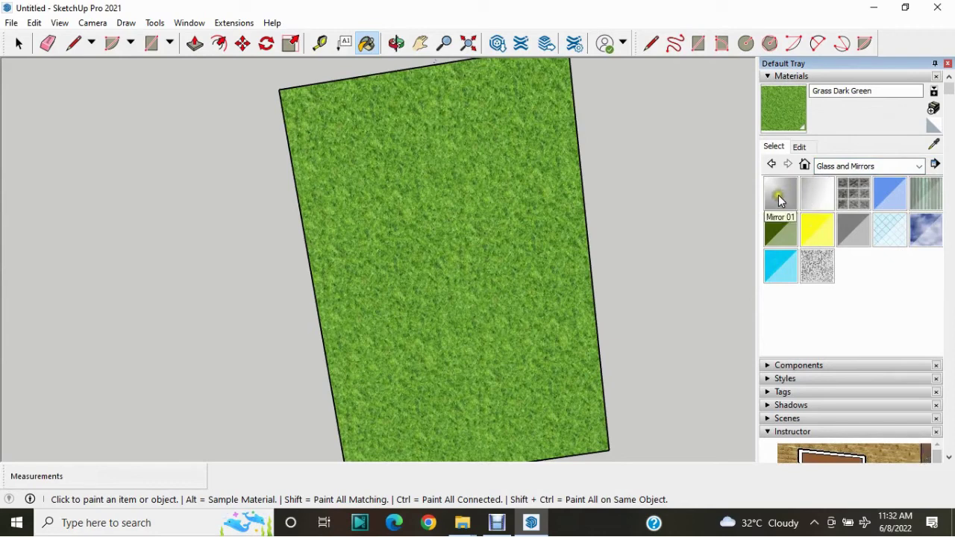
pyautogui.click(888, 196)
pyautogui.scroll(-3, 458, 203)
pyautogui.scroll(-3, 458, 203)
pyautogui.click(470, 234)
pyautogui.moveTo(469, 234)
pyautogui.mouseDown(button='middle')
pyautogui.moveTo(543, 282)
pyautogui.moveTo(420, 390)
pyautogui.moveTo(421, 249)
pyautogui.mouseUp(button='middle')
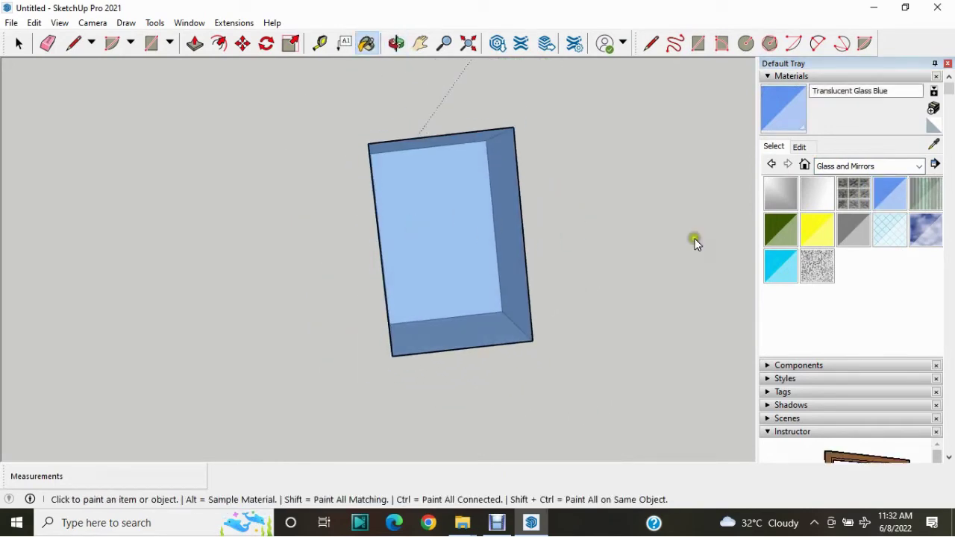
# Repaint the front face with Translucent Glass Safety, then Translucent Resin Crush Gray.
pyautogui.click(890, 235)
pyautogui.click(451, 239)
pyautogui.moveTo(478, 241); pyautogui.dragTo(592, 271, button='middle')
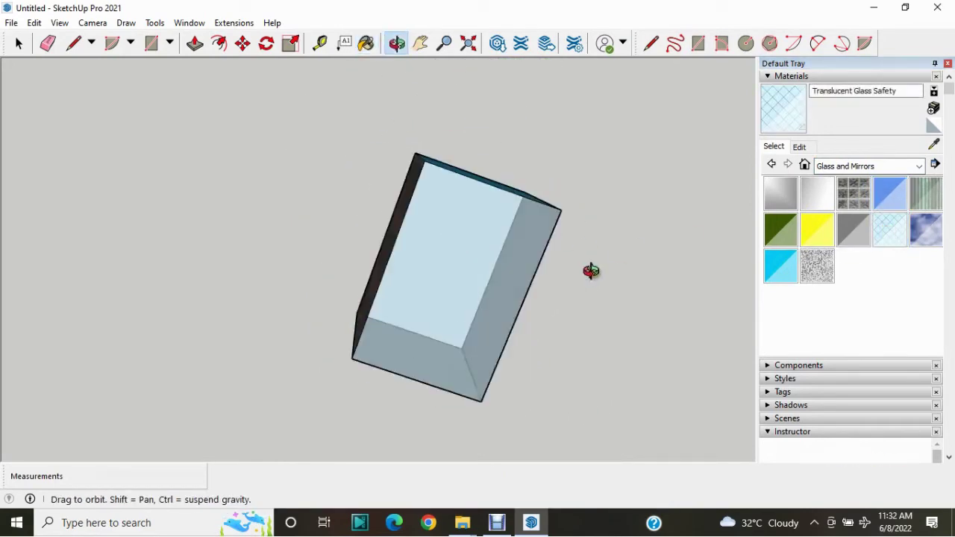
pyautogui.click(806, 269)
pyautogui.click(457, 285)
pyautogui.moveTo(493, 279); pyautogui.dragTo(393, 226, button='middle')
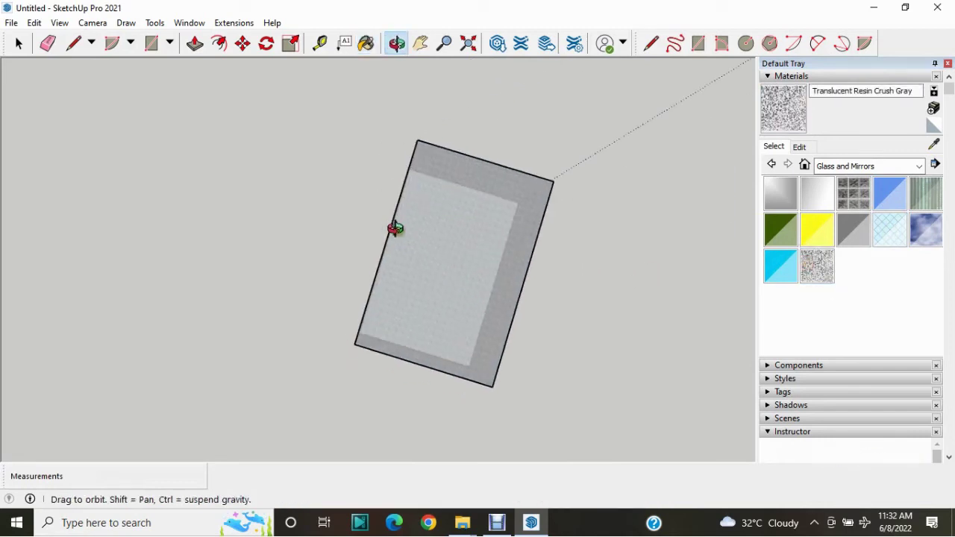
pyautogui.click(842, 174)
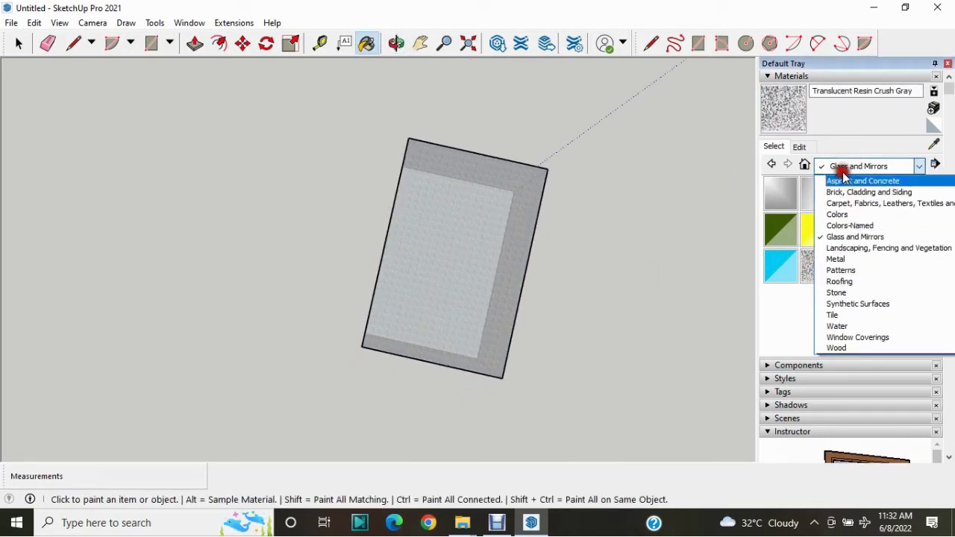
# Browse the Colors-Named swatches, then switch to the Colors collection.
pyautogui.click(852, 226)
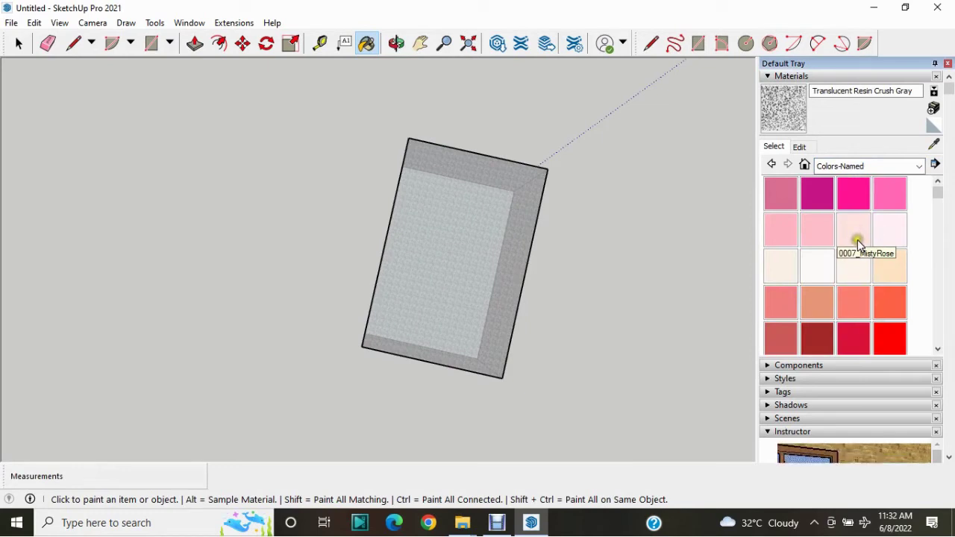
pyautogui.scroll(-3, 859, 291)
pyautogui.scroll(-2, 859, 299)
pyautogui.scroll(-3, 860, 321)
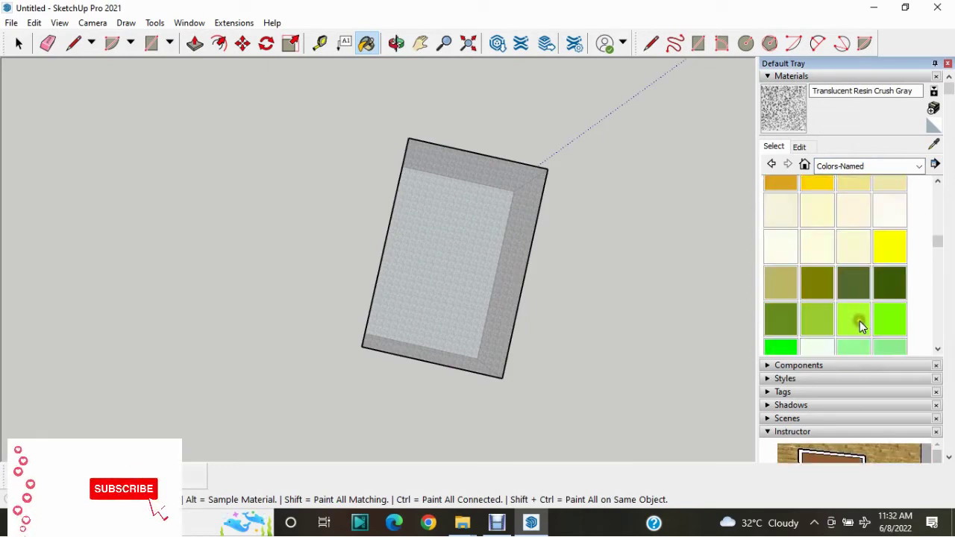
pyautogui.scroll(-3, 859, 321)
pyautogui.click(858, 166)
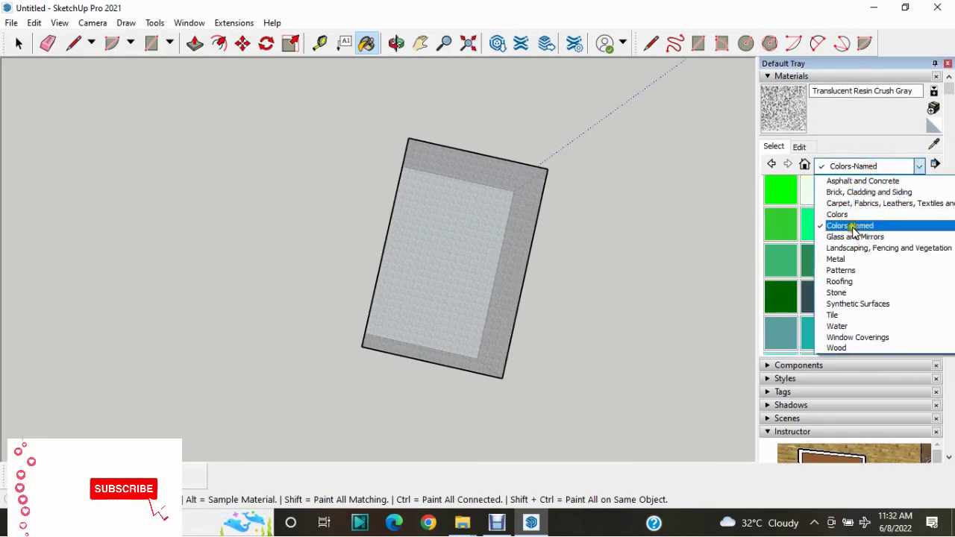
pyautogui.click(843, 214)
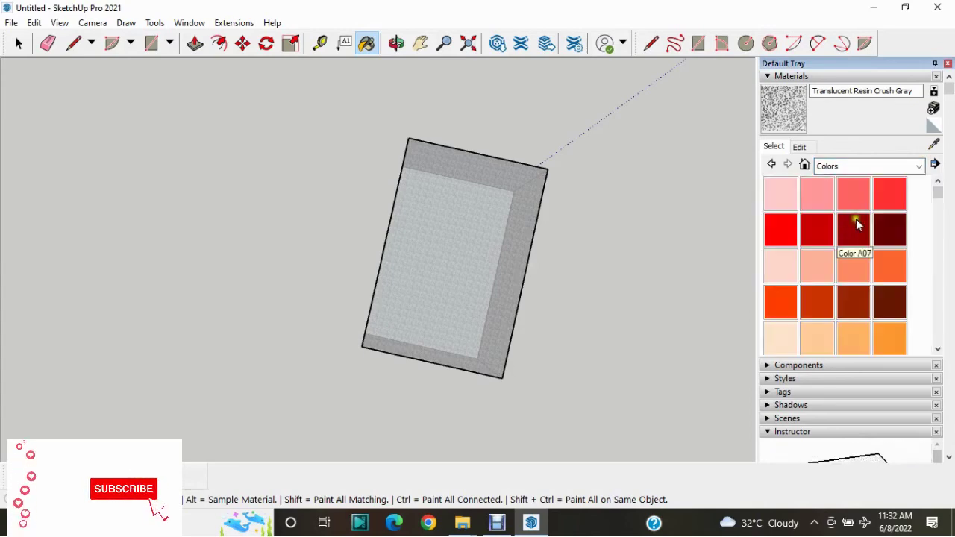
# Paint a box face magenta with Color K05.
pyautogui.scroll(-3, 855, 289)
pyautogui.scroll(-5, 855, 291)
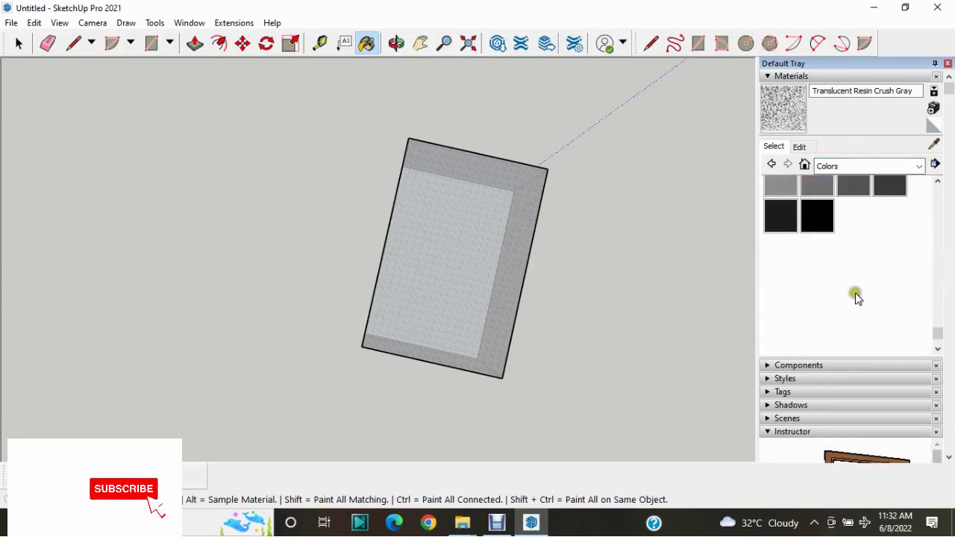
pyautogui.scroll(1, 855, 292)
pyautogui.scroll(3, 808, 246)
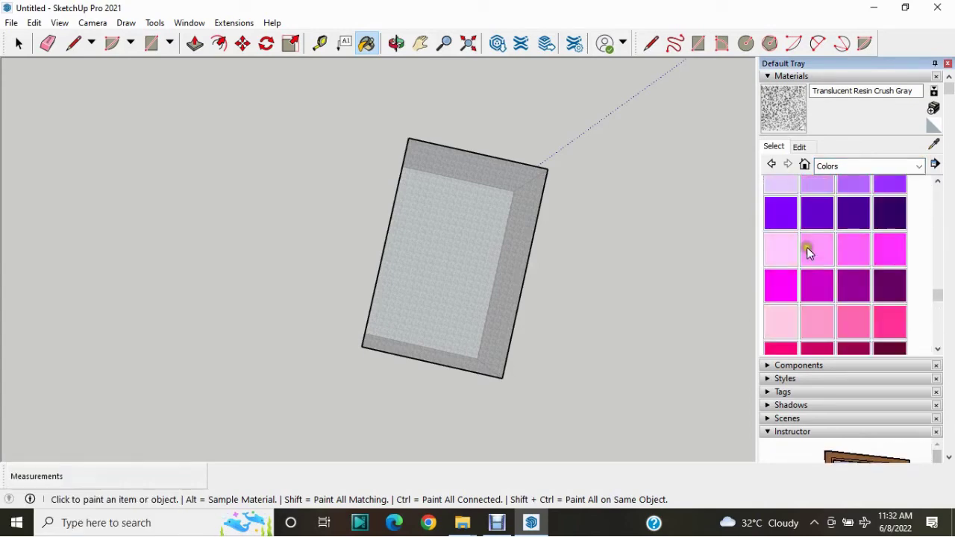
pyautogui.click(782, 284)
pyautogui.click(465, 256)
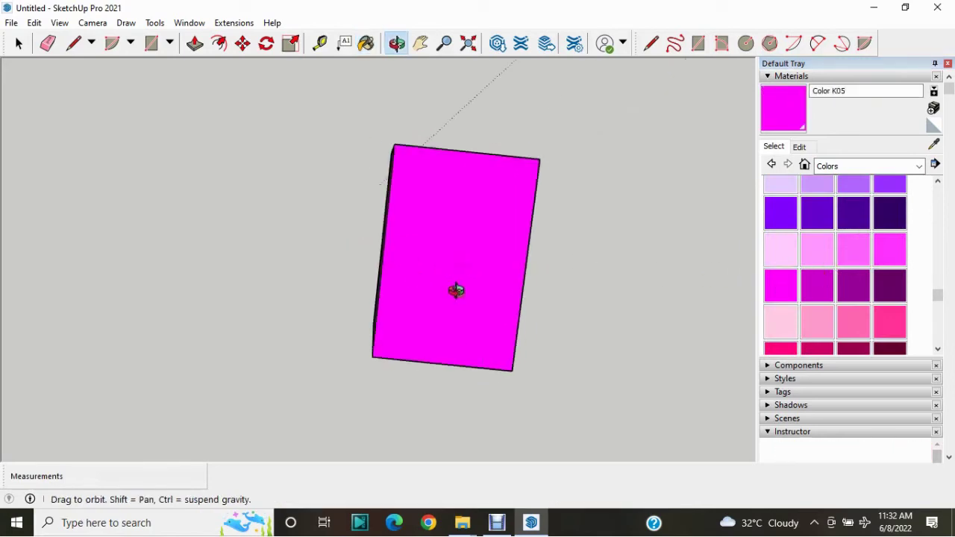
pyautogui.moveTo(455, 288)
pyautogui.mouseDown(button='middle')
pyautogui.moveTo(539, 390)
pyautogui.moveTo(571, 337)
pyautogui.mouseUp(button='middle')
# Paint faces pink with Color K02, and the side and top purple with Color J06.
pyautogui.click(818, 248)
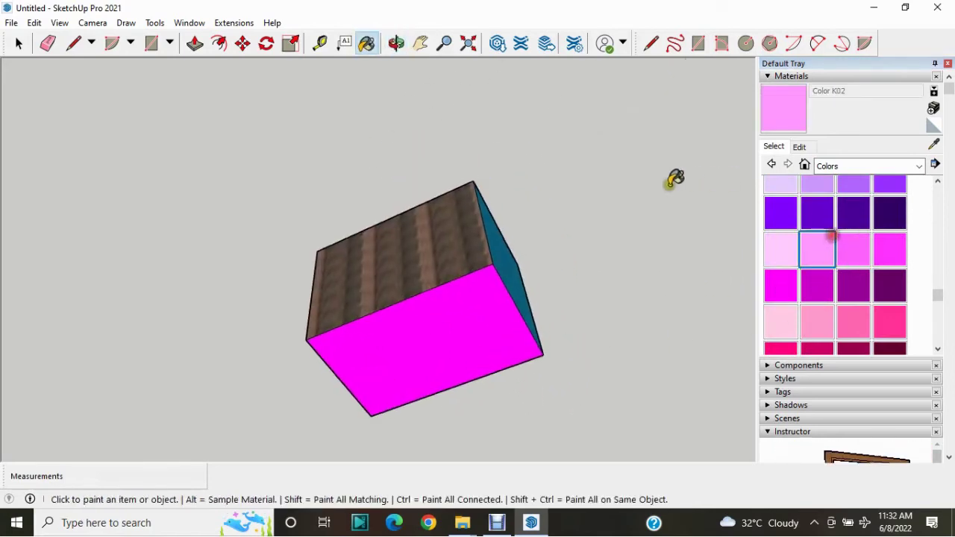
pyautogui.click(426, 246)
pyautogui.click(818, 213)
pyautogui.click(516, 267)
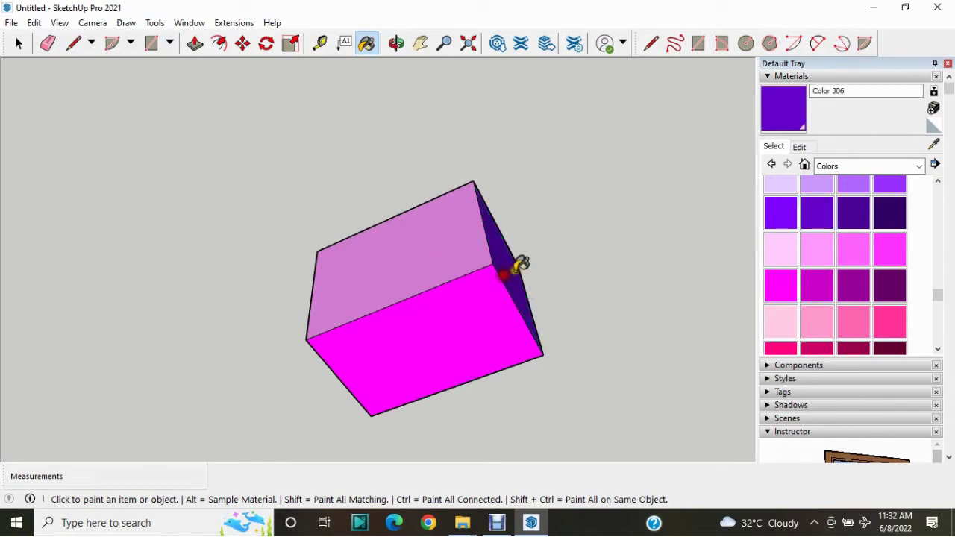
pyautogui.moveTo(516, 266)
pyautogui.mouseDown(button='middle')
pyautogui.moveTo(437, 425)
pyautogui.moveTo(603, 379)
pyautogui.mouseUp(button='middle')
pyautogui.click(465, 211)
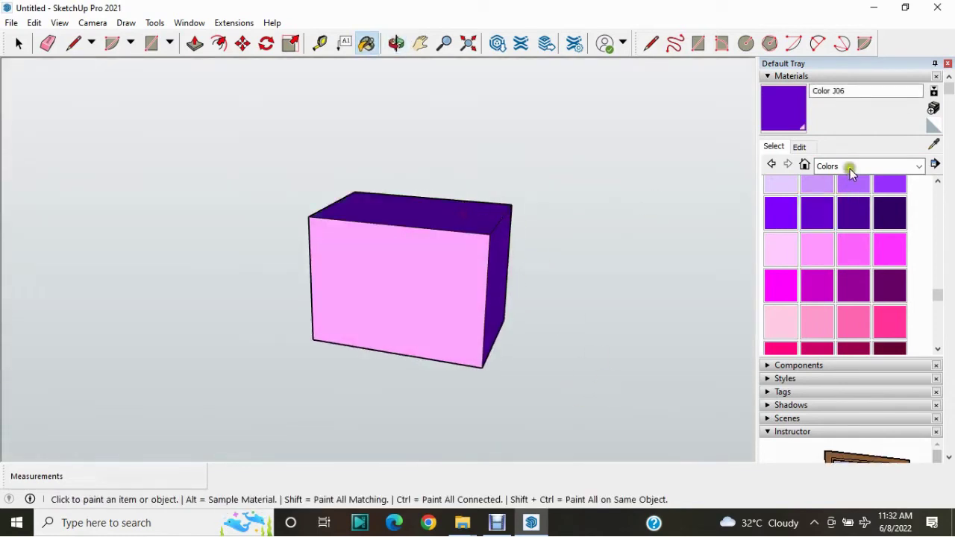
pyautogui.click(848, 166)
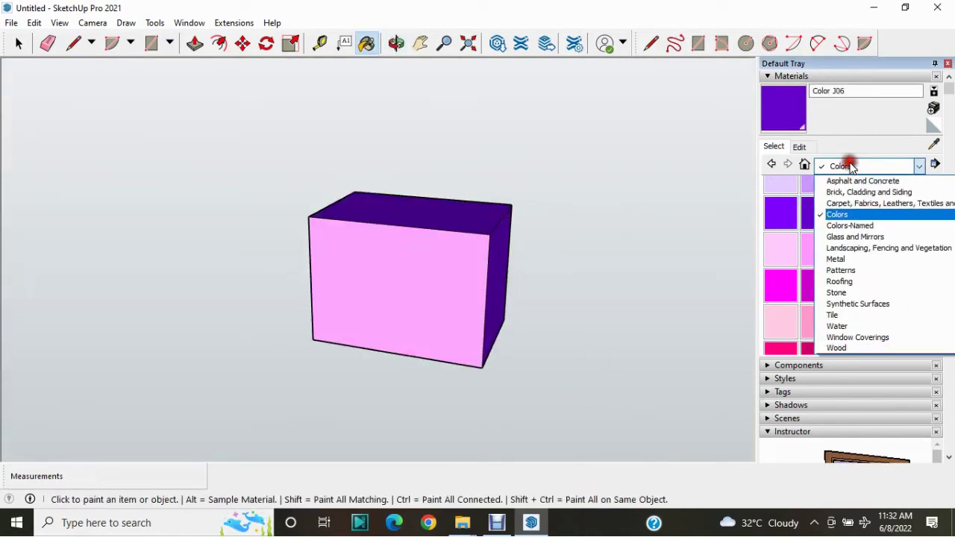
# Paint the top face with Carpet Diamond Olive from the Carpet, Fabrics collection.
pyautogui.click(858, 203)
pyautogui.scroll(-2, 835, 262)
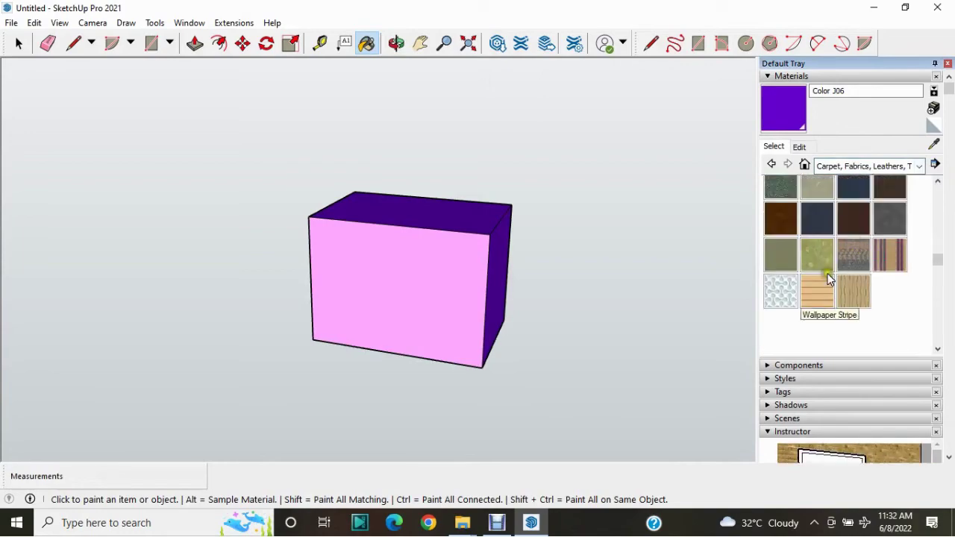
pyautogui.scroll(2, 805, 282)
pyautogui.click(860, 198)
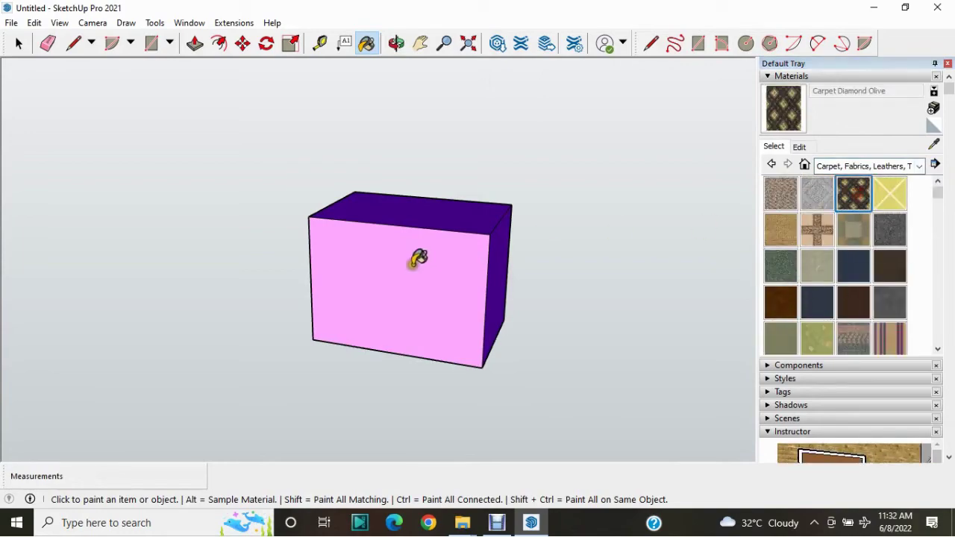
pyautogui.moveTo(416, 256); pyautogui.dragTo(463, 316, button='middle')
pyautogui.click(418, 241)
pyautogui.moveTo(418, 241); pyautogui.dragTo(457, 280, button='middle')
pyautogui.scroll(5, 416, 261)
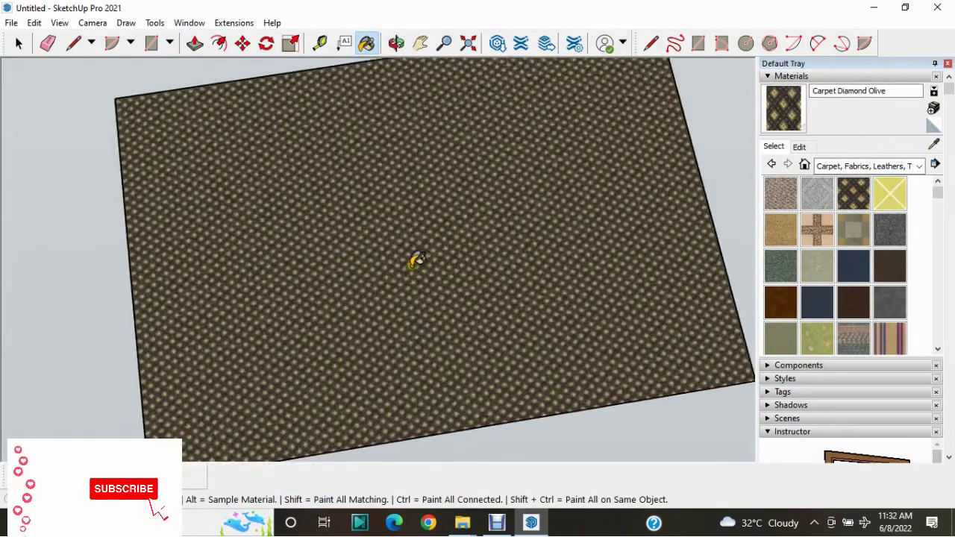
pyautogui.scroll(-5, 515, 237)
# Return to Select and orbit around the box to inspect the carpet and other faces.
pyautogui.press('space')
pyautogui.moveTo(523, 271)
pyautogui.mouseDown(button='middle')
pyautogui.moveTo(478, 288)
pyautogui.moveTo(216, 321)
pyautogui.mouseUp(button='middle')
pyautogui.scroll(2, 373, 337)
pyautogui.scroll(2, 373, 338)
pyautogui.scroll(-3, 418, 315)
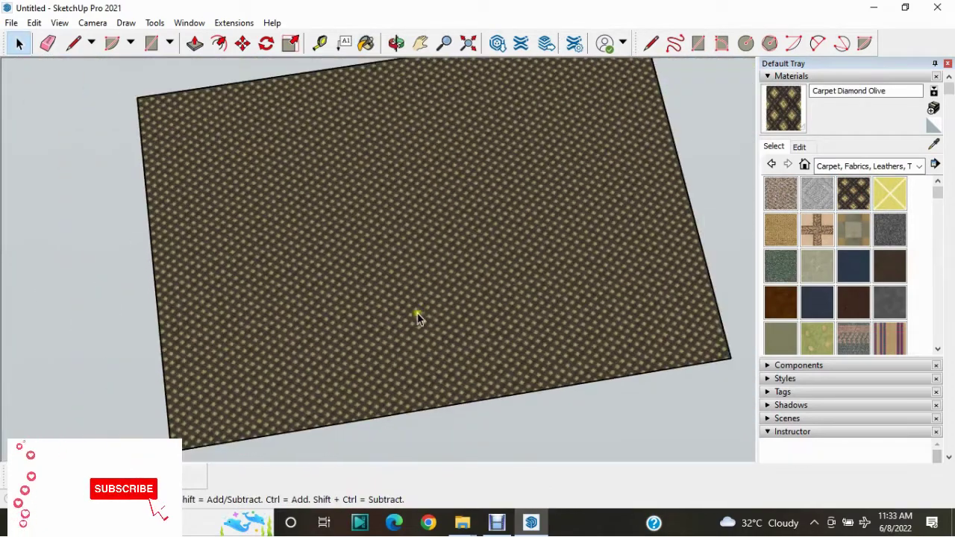
pyautogui.scroll(-1, 447, 304)
pyautogui.moveTo(470, 316); pyautogui.dragTo(482, 247, button='middle')
pyautogui.scroll(-3, 480, 370)
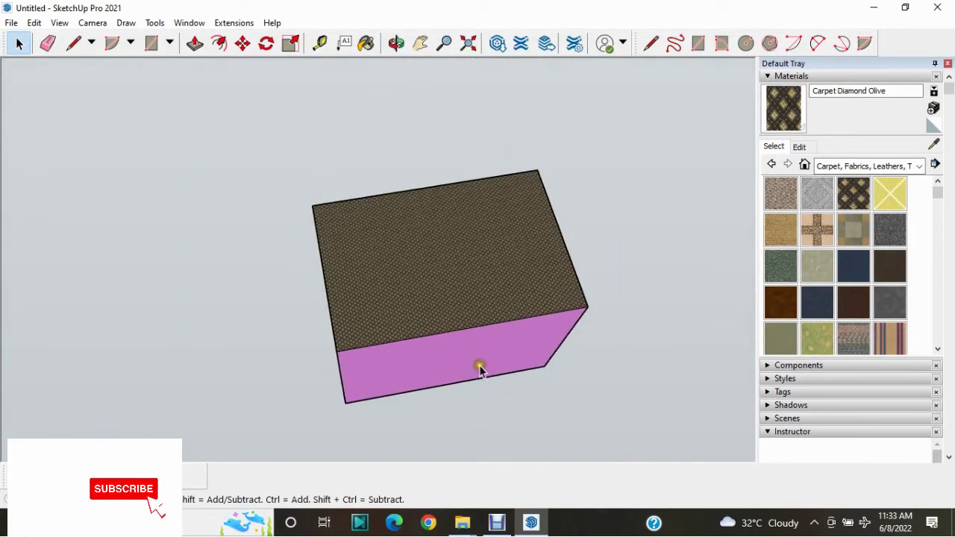
pyautogui.moveTo(619, 308)
pyautogui.mouseDown(button='middle')
pyautogui.moveTo(462, 224)
pyautogui.moveTo(467, 215)
pyautogui.moveTo(537, 247)
pyautogui.mouseUp(button='middle')
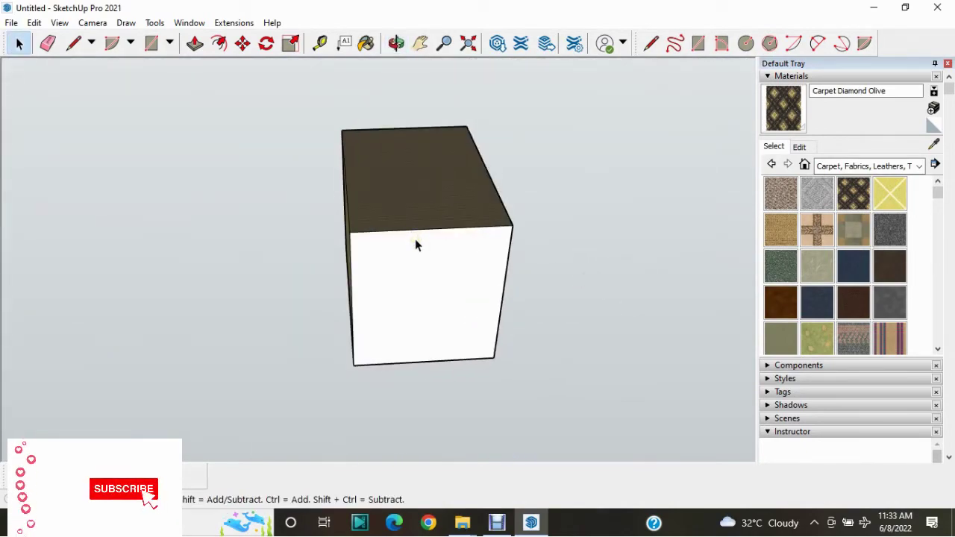
pyautogui.scroll(1, 324, 186)
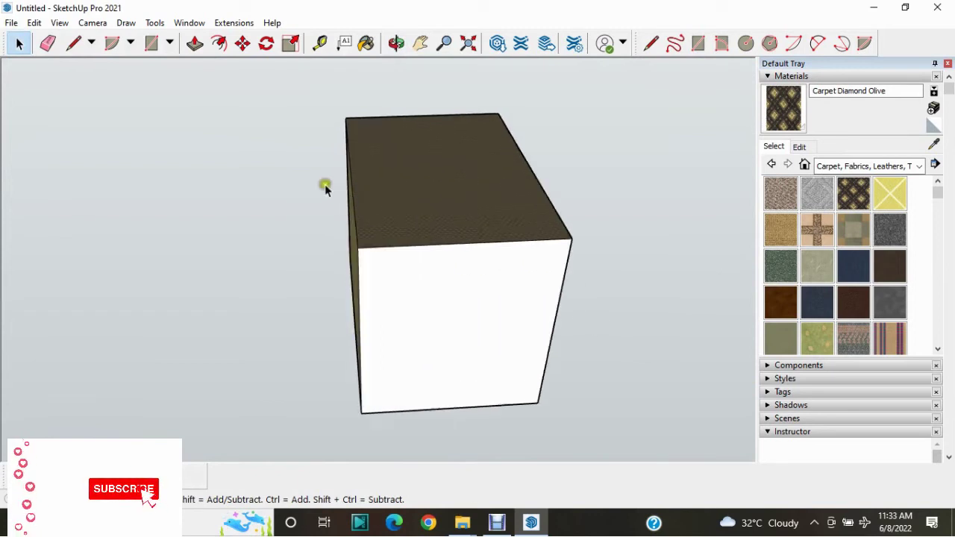
pyautogui.scroll(2, 336, 195)
# Switch the Materials tray to the Brick, Cladding and Siding collection.
pyautogui.click(846, 167)
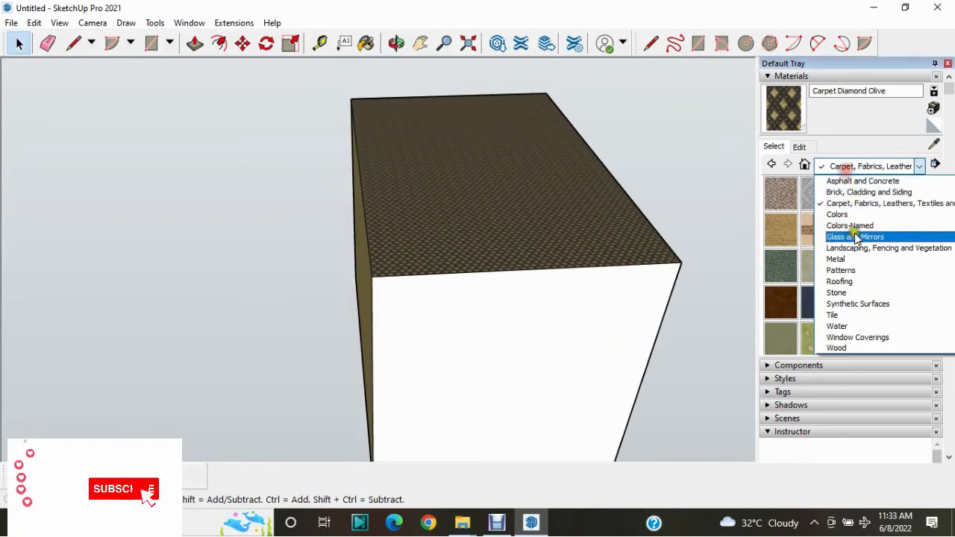
pyautogui.scroll(1, 840, 197)
pyautogui.scroll(1, 847, 224)
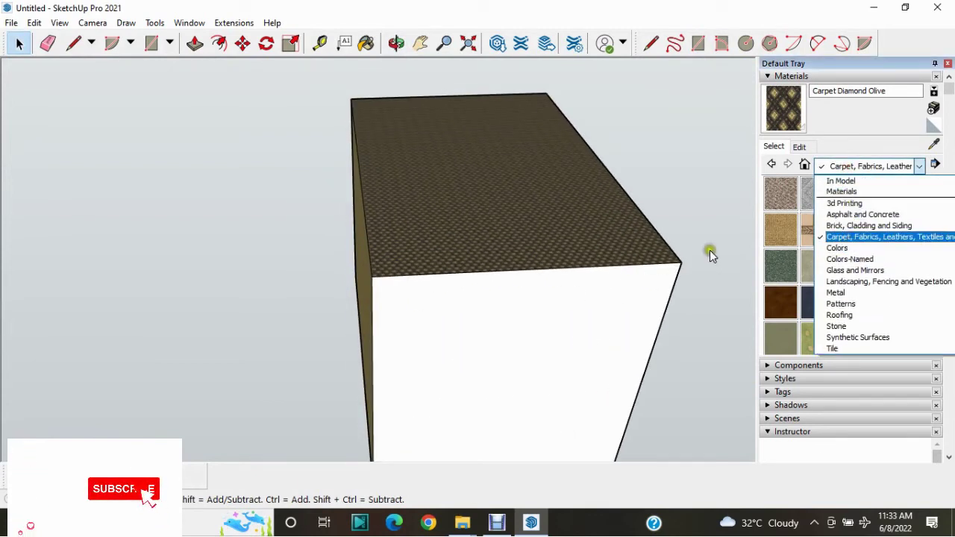
pyautogui.click(437, 235)
pyautogui.scroll(-2, 438, 234)
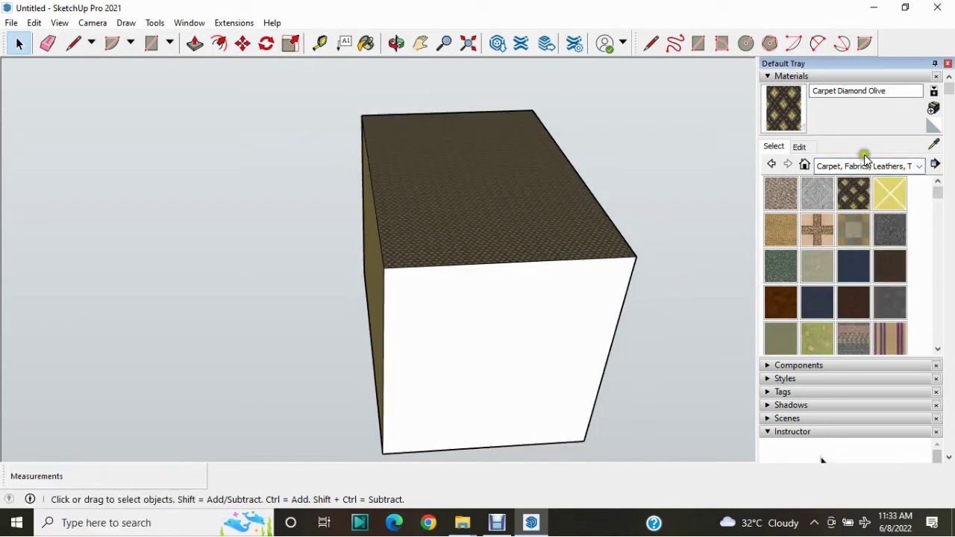
pyautogui.click(865, 164)
pyautogui.scroll(2, 859, 224)
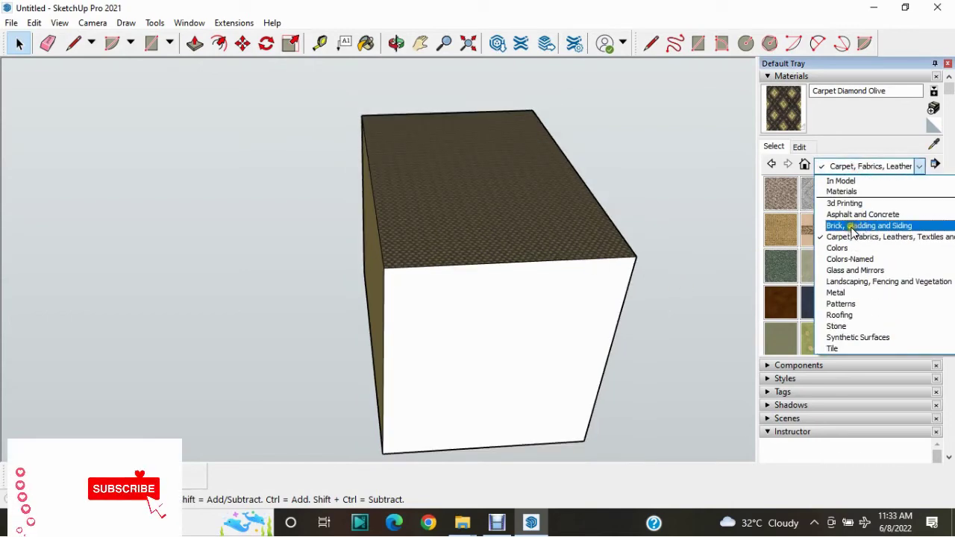
pyautogui.click(851, 227)
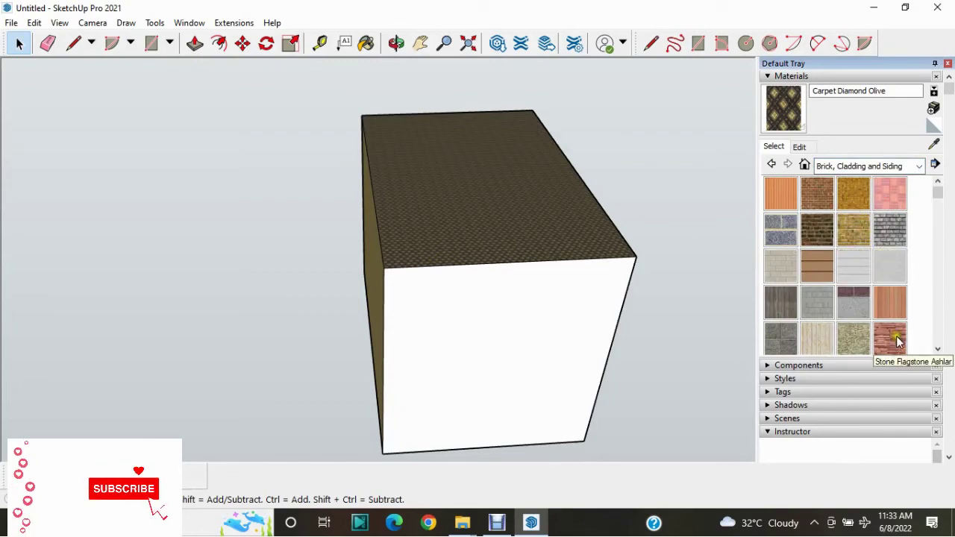
# Paint the front face with Brick Antique 01, then return to Select.
pyautogui.click(890, 195)
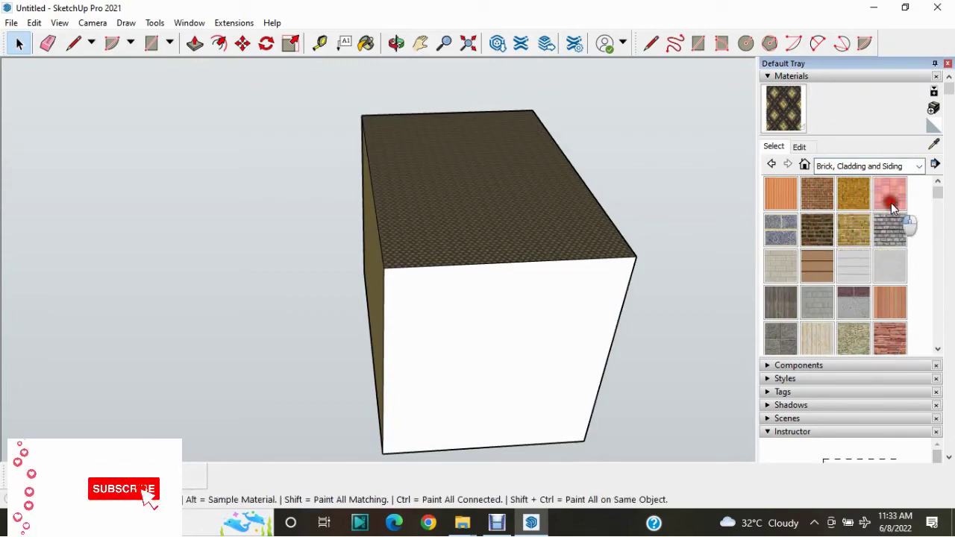
pyautogui.click(817, 196)
pyautogui.click(498, 302)
pyautogui.scroll(3, 500, 298)
pyautogui.scroll(4, 495, 301)
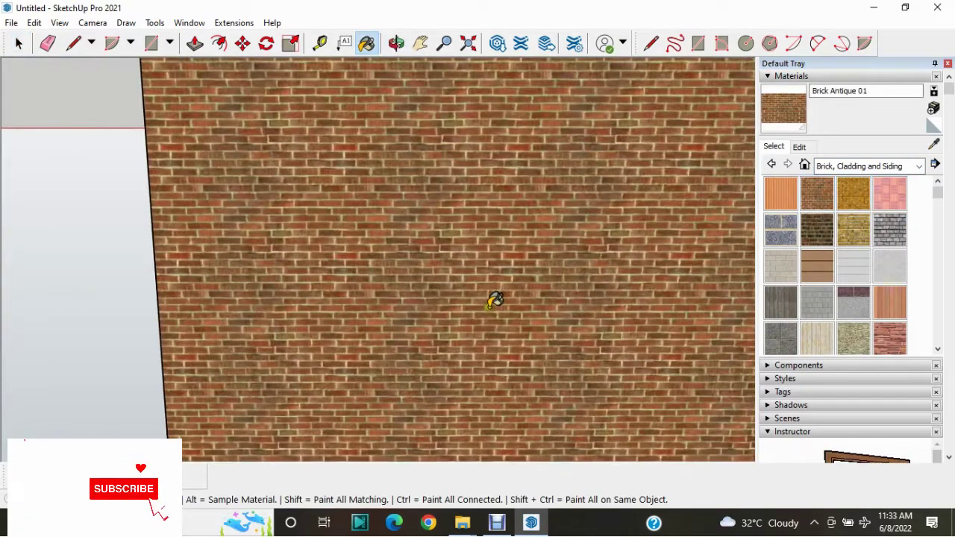
pyautogui.scroll(-3, 495, 301)
pyautogui.scroll(-4, 485, 309)
pyautogui.press('space')
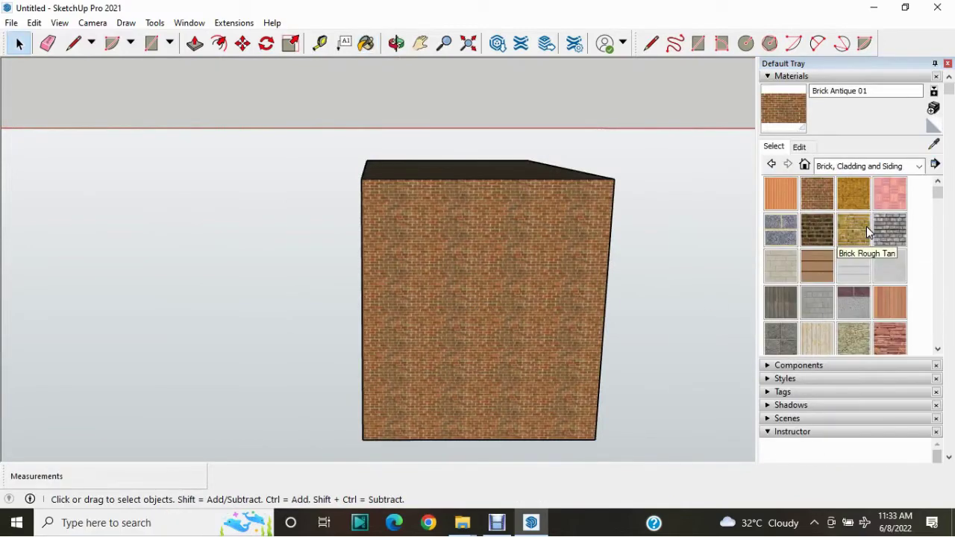
pyautogui.click(868, 168)
pyautogui.click(869, 173)
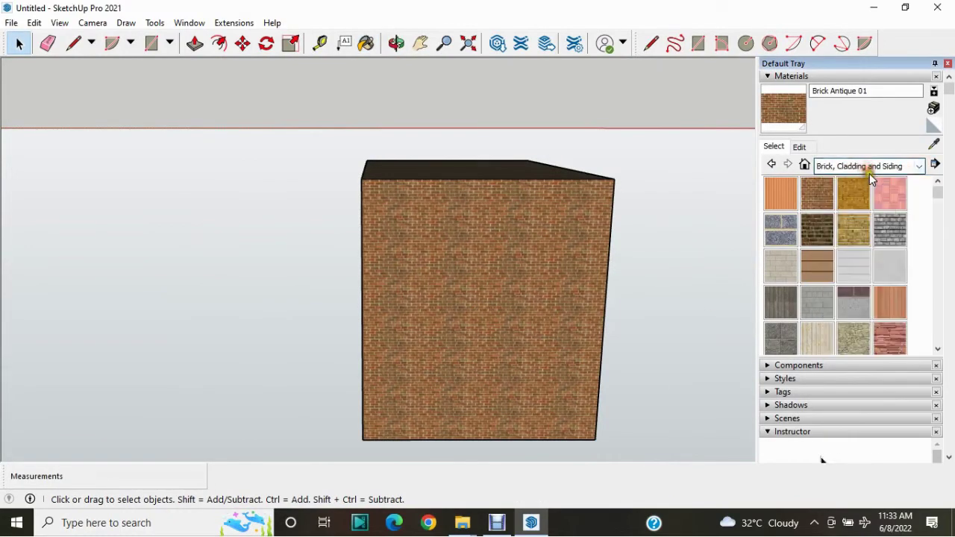
pyautogui.click(869, 173)
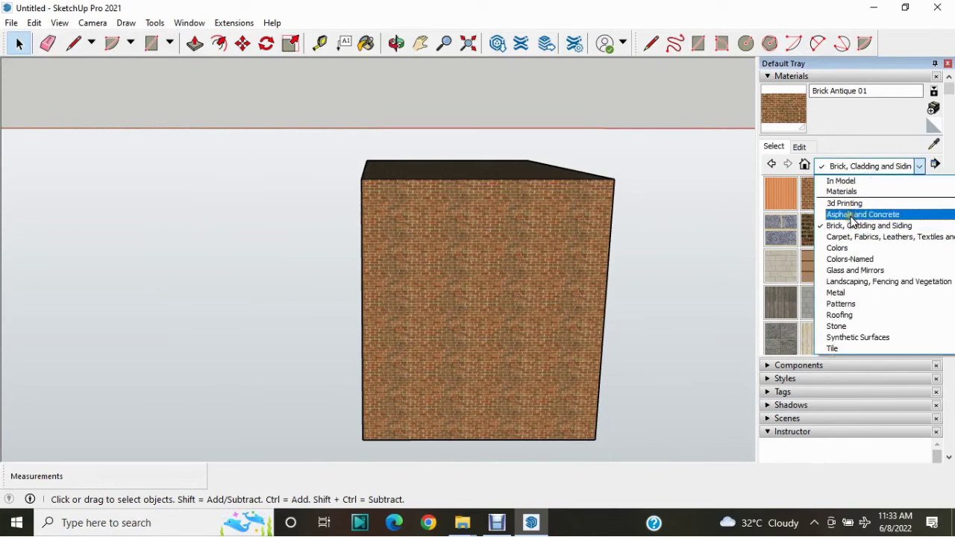
# Paint the front face with Asphalt New from Asphalt and Concrete, then return to Select.
pyautogui.click(850, 216)
pyautogui.click(787, 195)
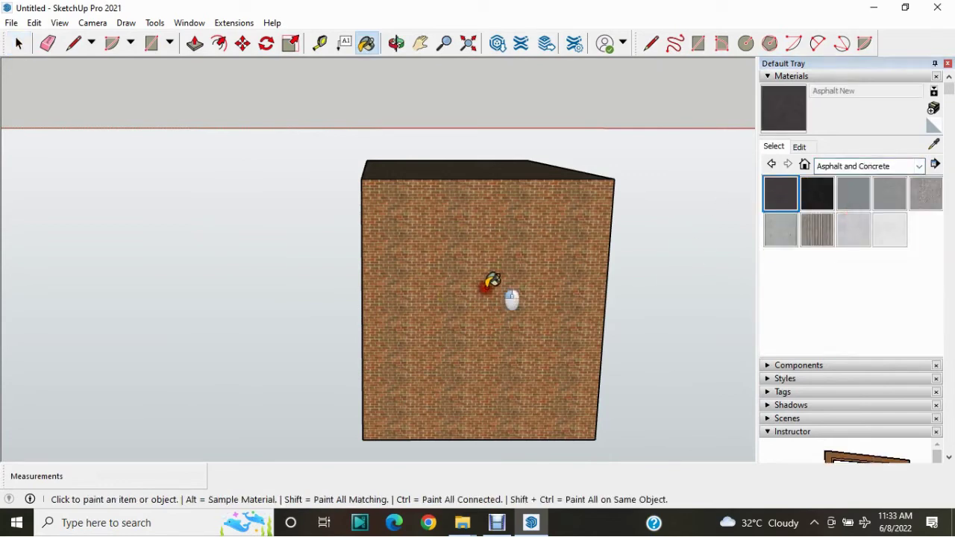
pyautogui.click(489, 283)
pyautogui.scroll(2, 493, 299)
pyautogui.scroll(3, 478, 299)
pyautogui.scroll(2, 447, 289)
pyautogui.press('space')
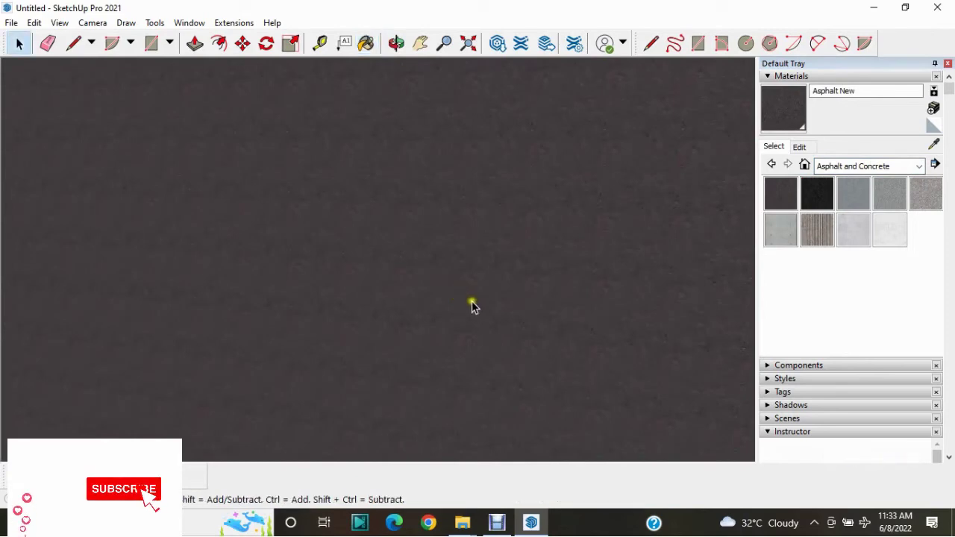
pyautogui.scroll(-3, 662, 276)
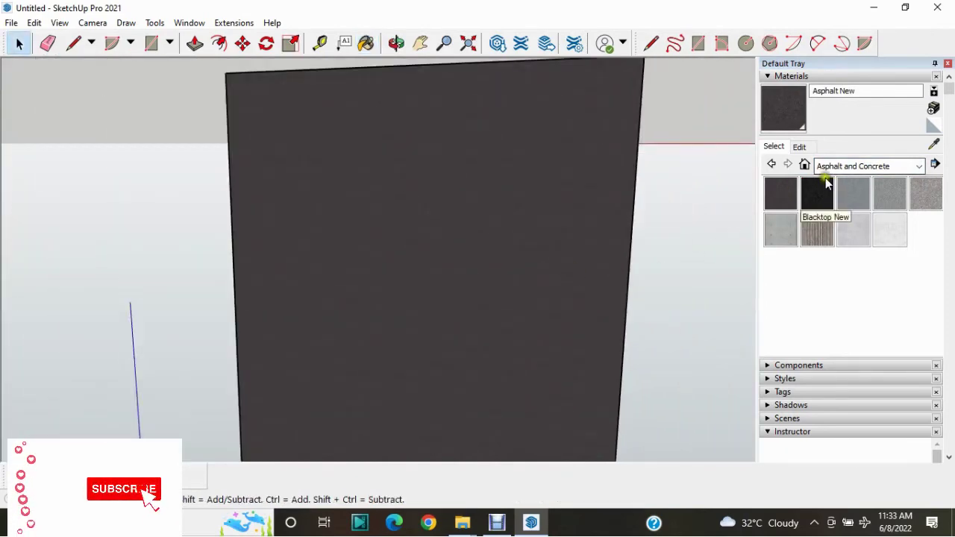
# Open Asphalt New's edit settings and orbit to view the pink side face.
pyautogui.click(799, 149)
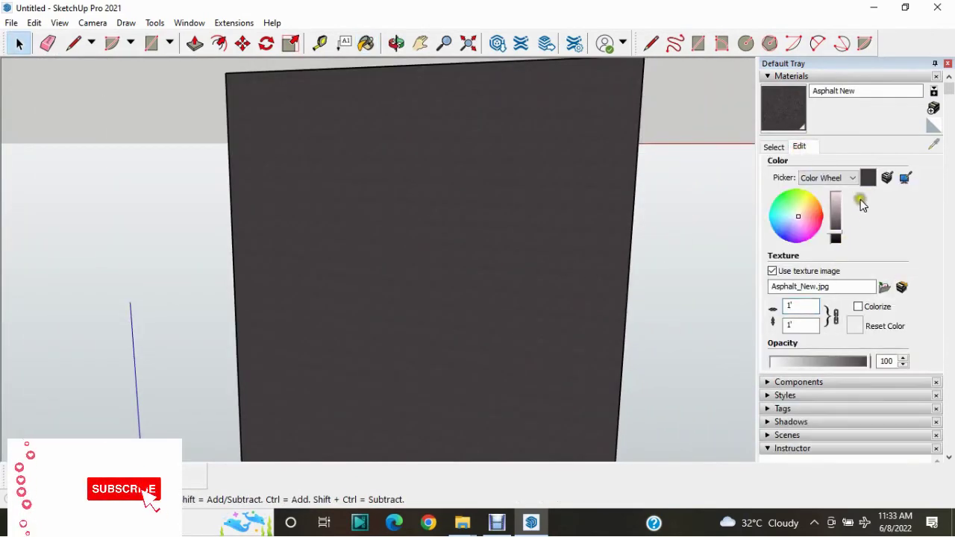
pyautogui.scroll(-3, 522, 283)
pyautogui.scroll(2, 539, 279)
pyautogui.moveTo(540, 279); pyautogui.dragTo(467, 292, button='middle')
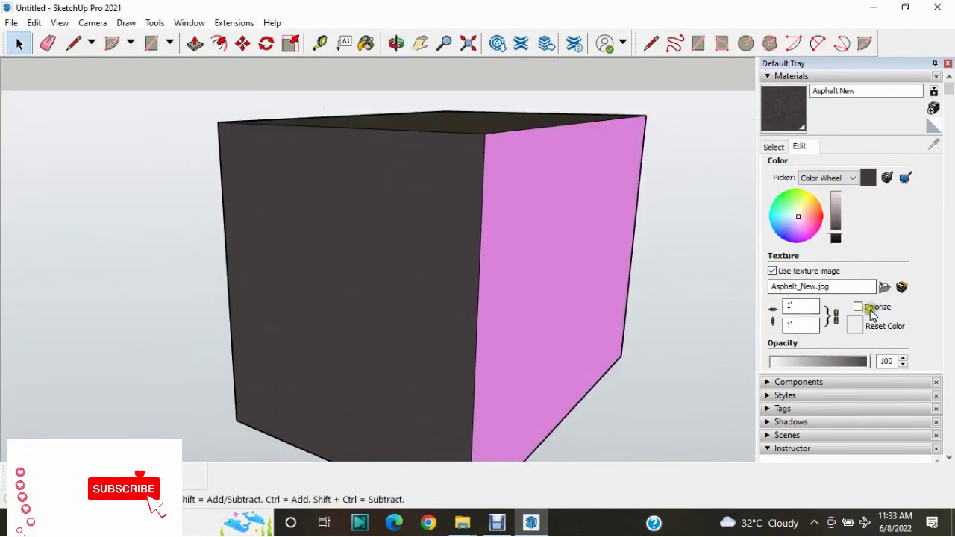
# Replace the Asphalt New texture with gs005 from the Housing New Project folder.
pyautogui.click(883, 287)
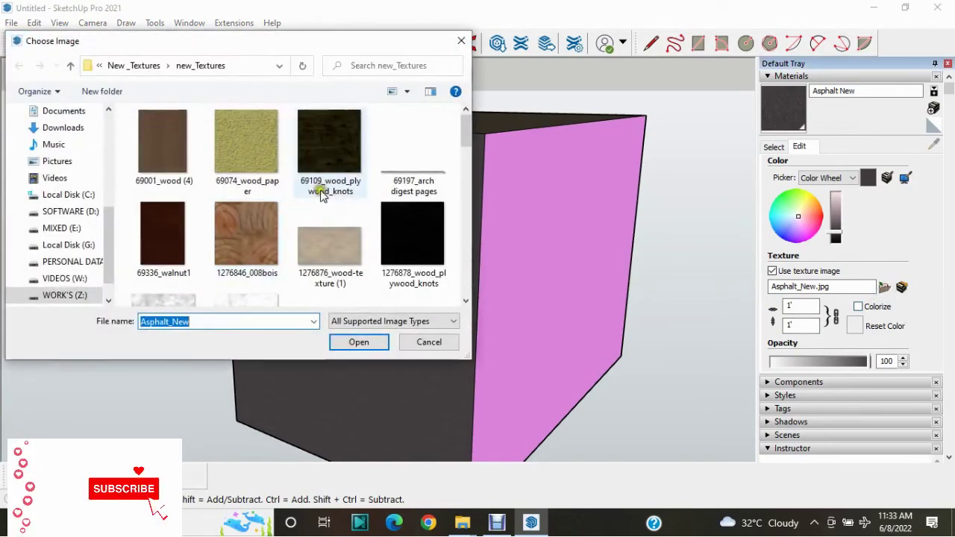
pyautogui.scroll(-5, 334, 196)
pyautogui.scroll(-3, 366, 205)
pyautogui.scroll(-3, 382, 228)
pyautogui.scroll(4, 387, 232)
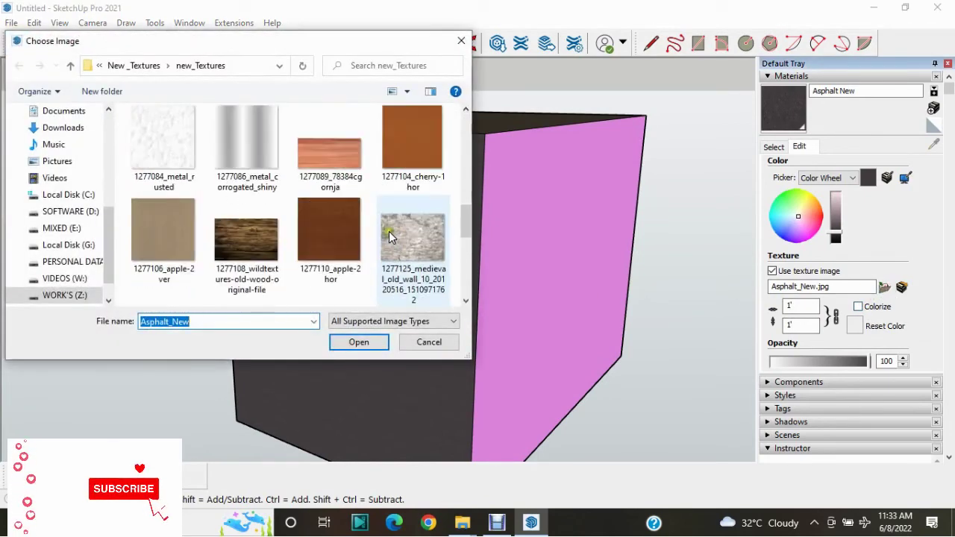
pyautogui.scroll(4, 389, 237)
pyautogui.scroll(3, 389, 232)
pyautogui.click(152, 66)
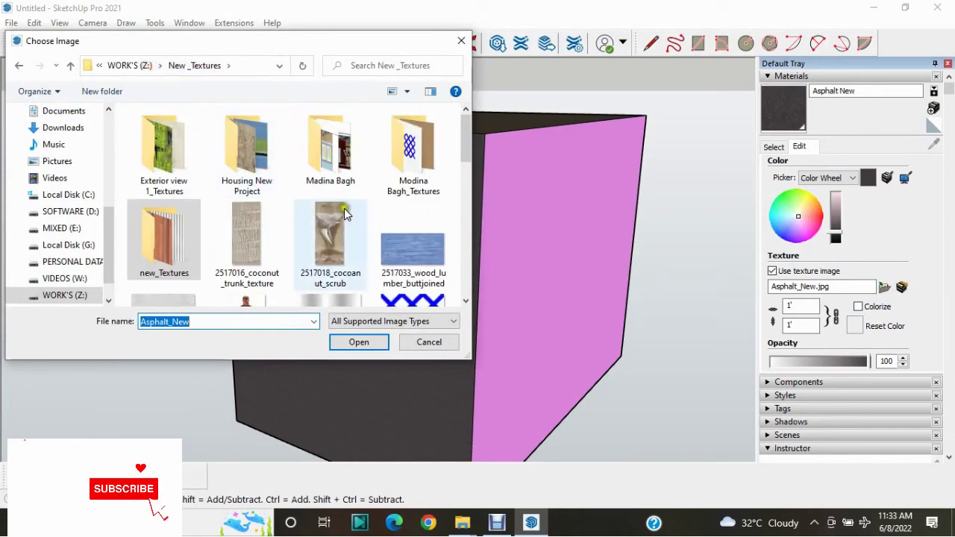
pyautogui.doubleClick(248, 148)
pyautogui.scroll(-2, 314, 203)
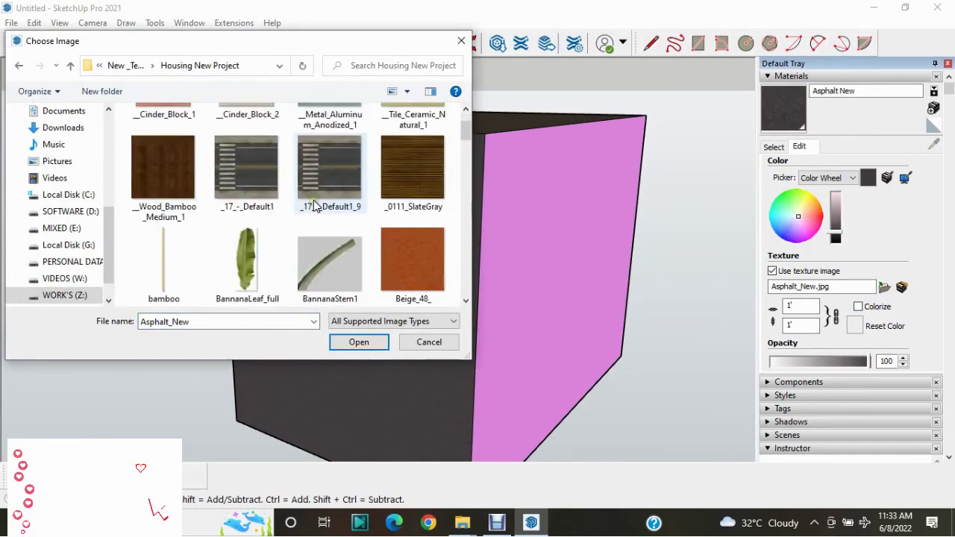
pyautogui.scroll(-3, 313, 201)
pyautogui.scroll(-2, 314, 200)
pyautogui.scroll(-1, 313, 200)
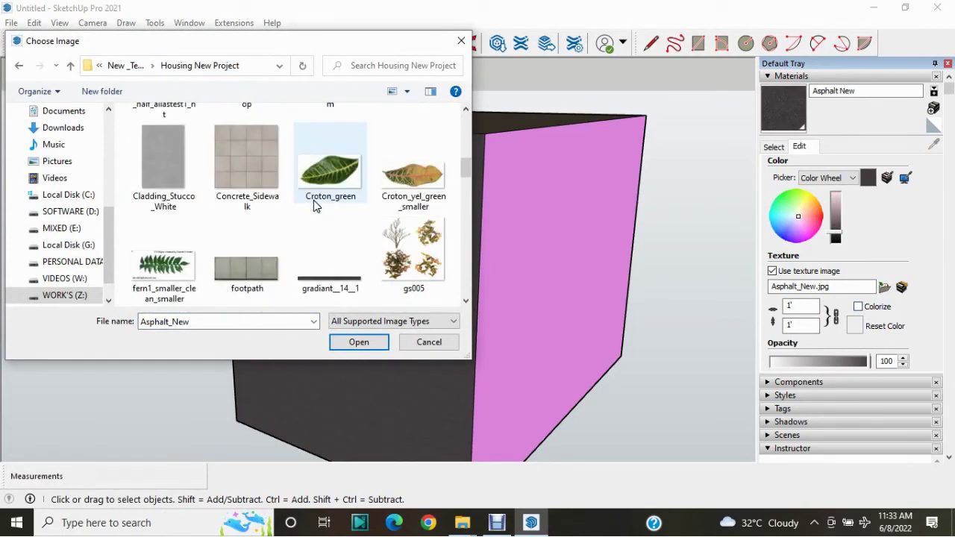
pyautogui.click(413, 254)
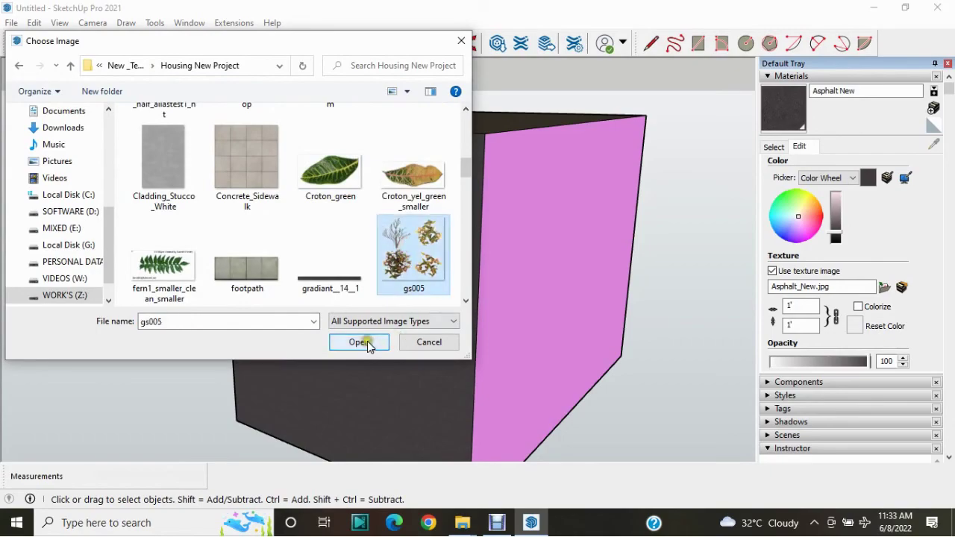
pyautogui.click(368, 346)
pyautogui.scroll(3, 416, 314)
pyautogui.scroll(3, 371, 326)
pyautogui.moveTo(465, 313)
pyautogui.mouseDown(button='middle')
pyautogui.moveTo(425, 284)
pyautogui.moveTo(342, 308)
pyautogui.mouseUp(button='middle')
pyautogui.scroll(2, 343, 302)
pyautogui.scroll(2, 347, 299)
pyautogui.scroll(2, 354, 295)
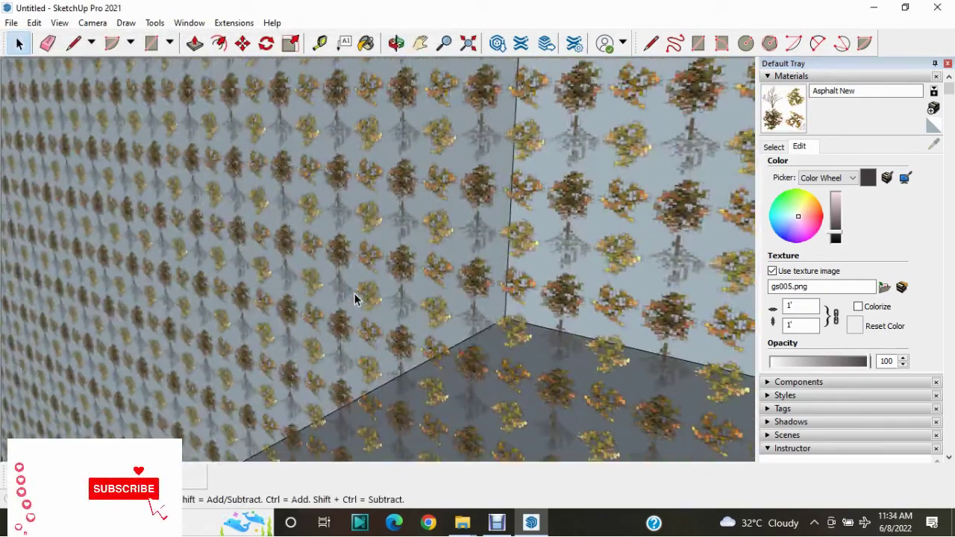
pyautogui.scroll(-3, 354, 299)
pyautogui.scroll(-3, 368, 280)
pyautogui.moveTo(370, 285); pyautogui.dragTo(426, 330, button='middle')
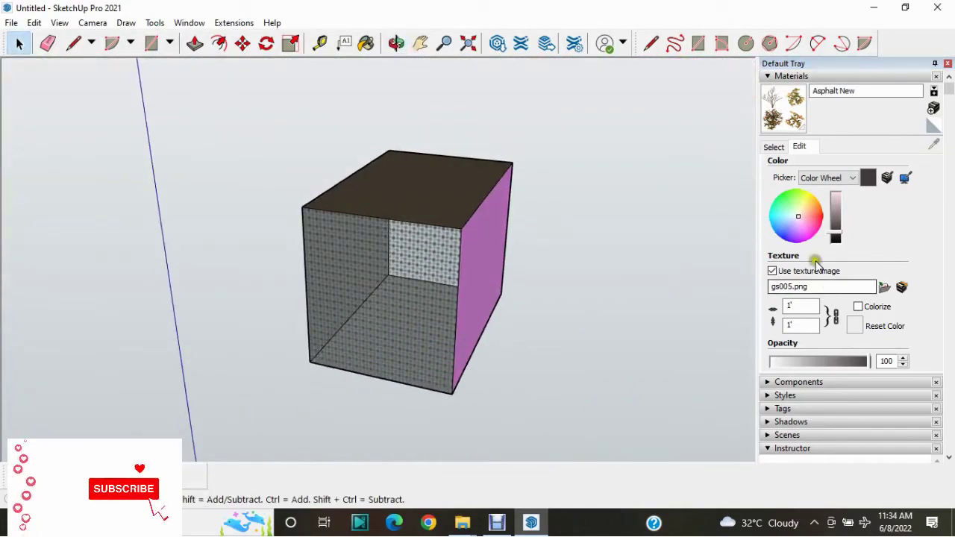
# Swap the texture for the cabbage_penless_half_aliastest1_nt palm image and return to the swatch collection.
pyautogui.click(884, 287)
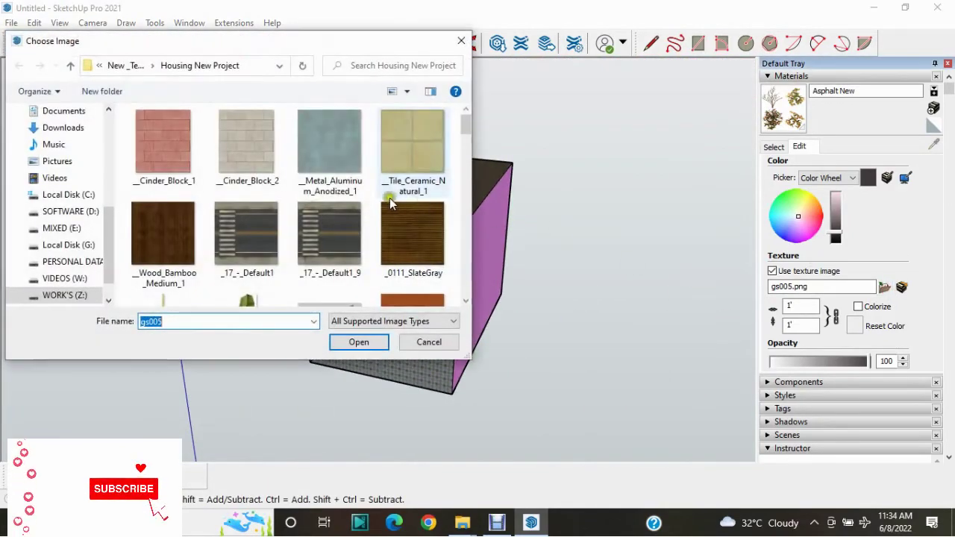
pyautogui.scroll(-5, 299, 224)
pyautogui.click(138, 247)
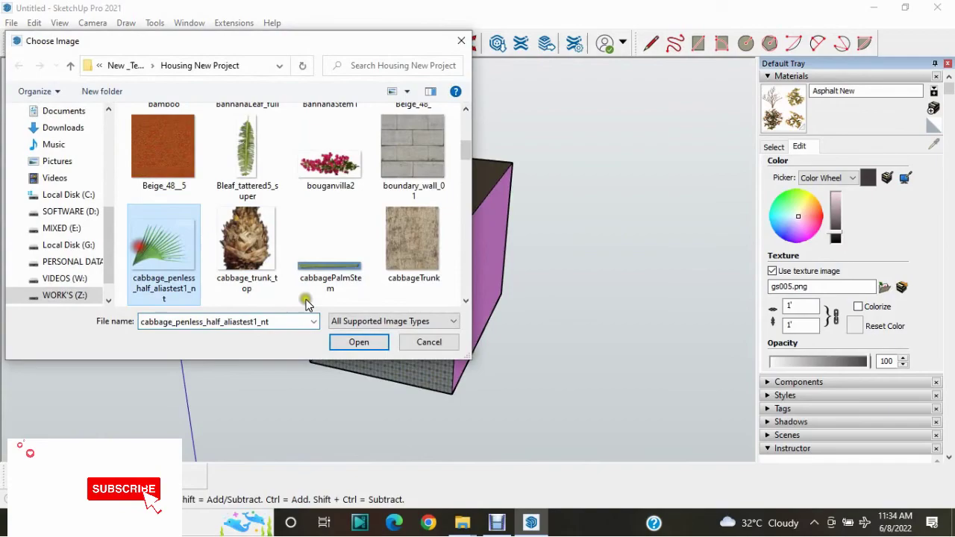
pyautogui.click(352, 345)
pyautogui.scroll(2, 385, 296)
pyautogui.scroll(3, 386, 296)
pyautogui.scroll(2, 387, 297)
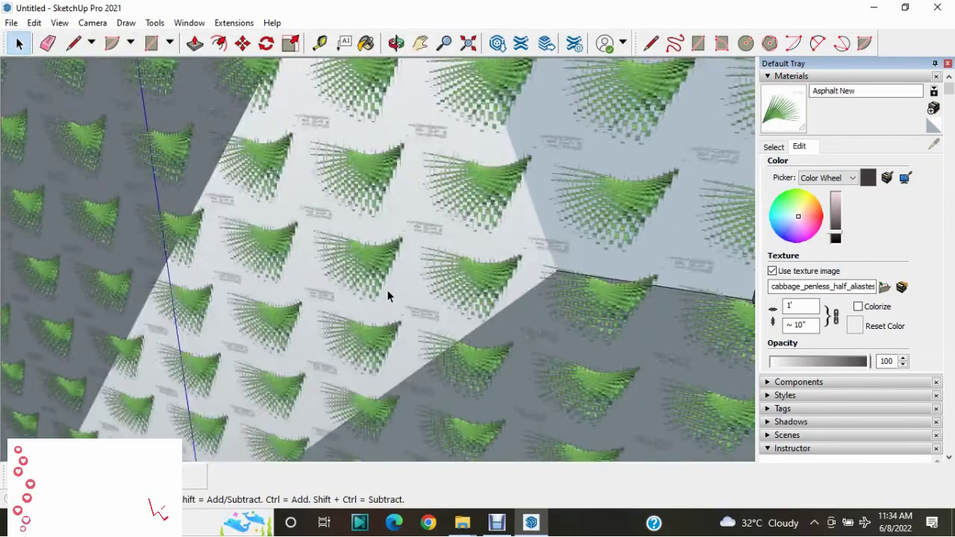
pyautogui.scroll(-2, 388, 297)
pyautogui.scroll(-2, 428, 279)
pyautogui.scroll(-3, 418, 294)
pyautogui.scroll(-2, 420, 241)
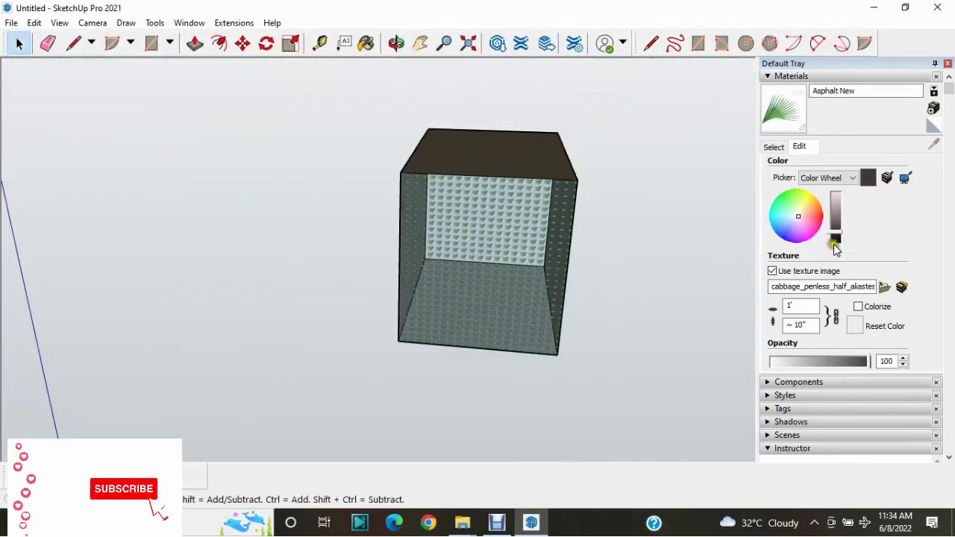
pyautogui.click(773, 145)
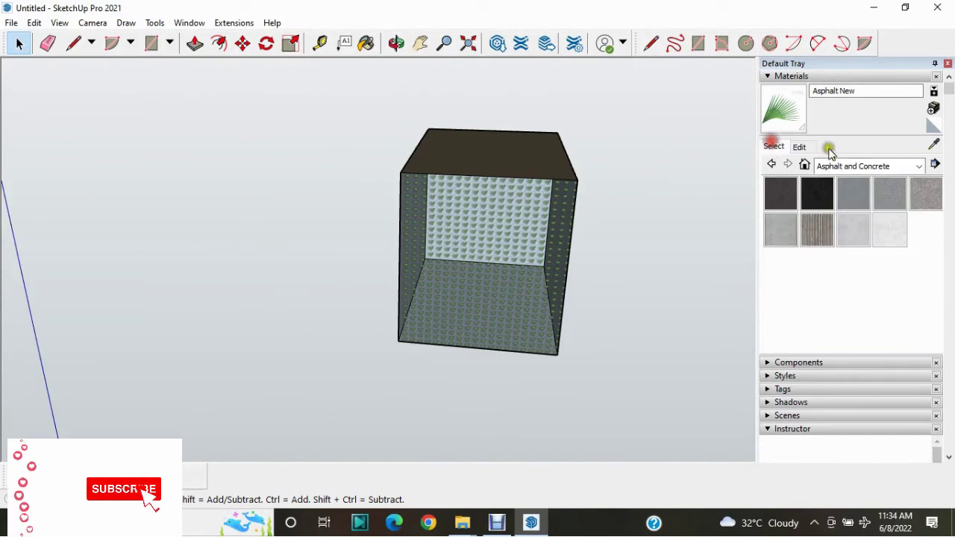
# Collapse the Materials panel, return to the Select tool, and bring Debut Video Capture forward.
pyautogui.click(772, 79)
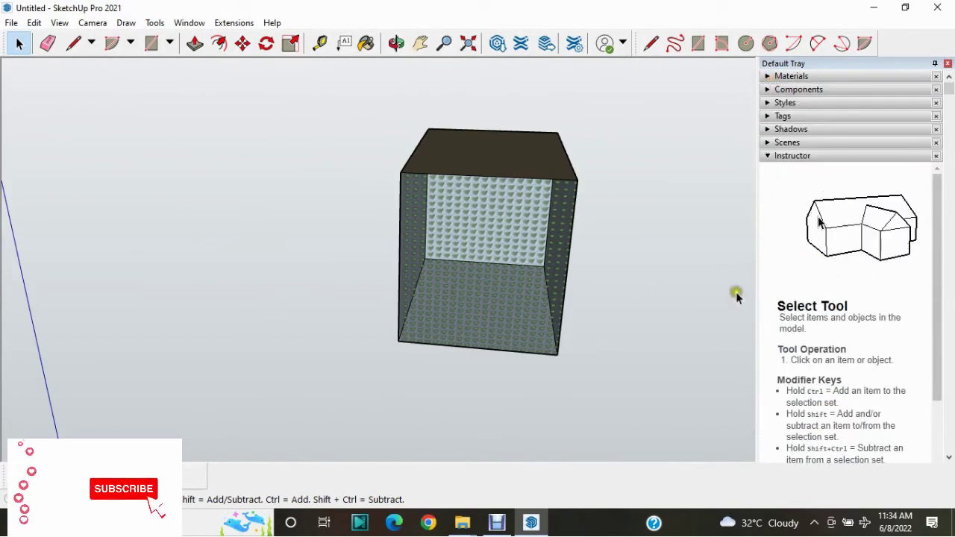
pyautogui.click(364, 42)
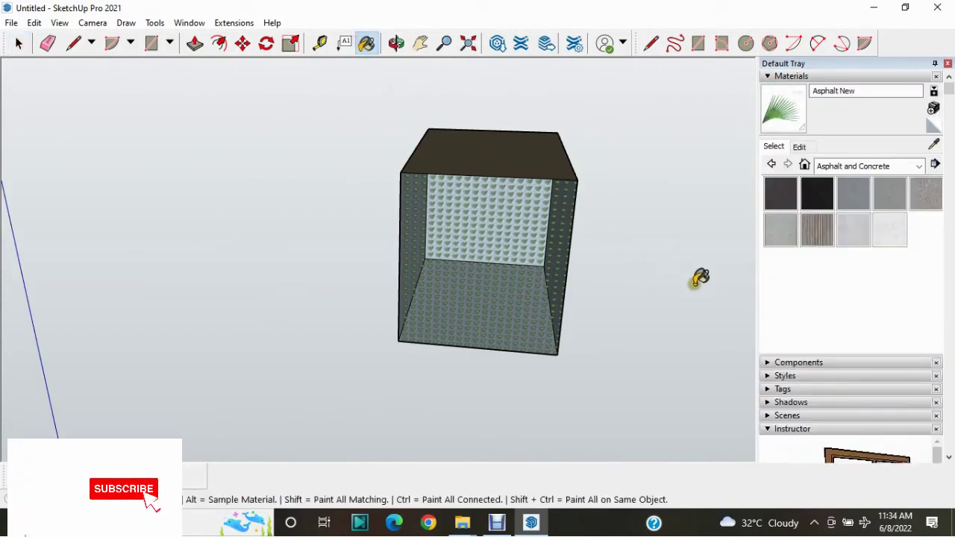
pyautogui.click(773, 77)
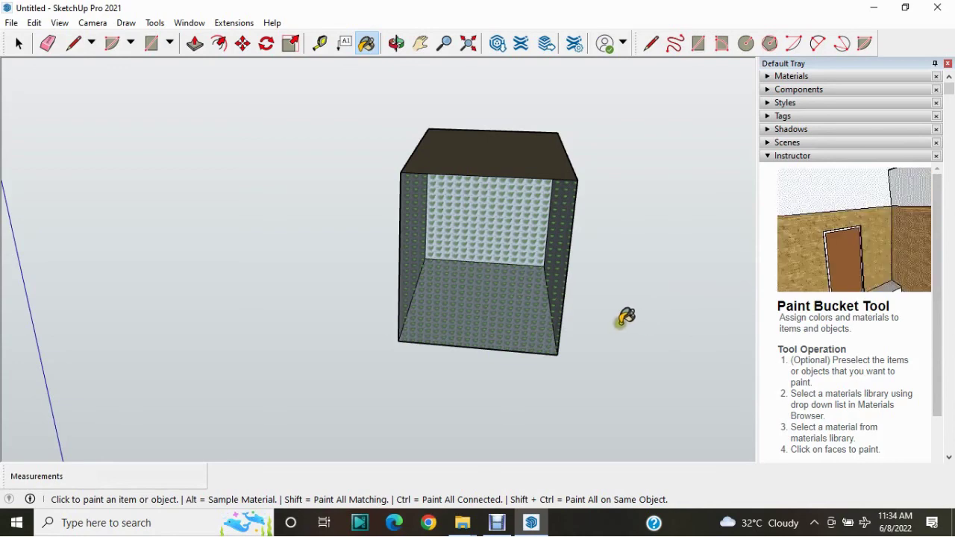
pyautogui.press('space')
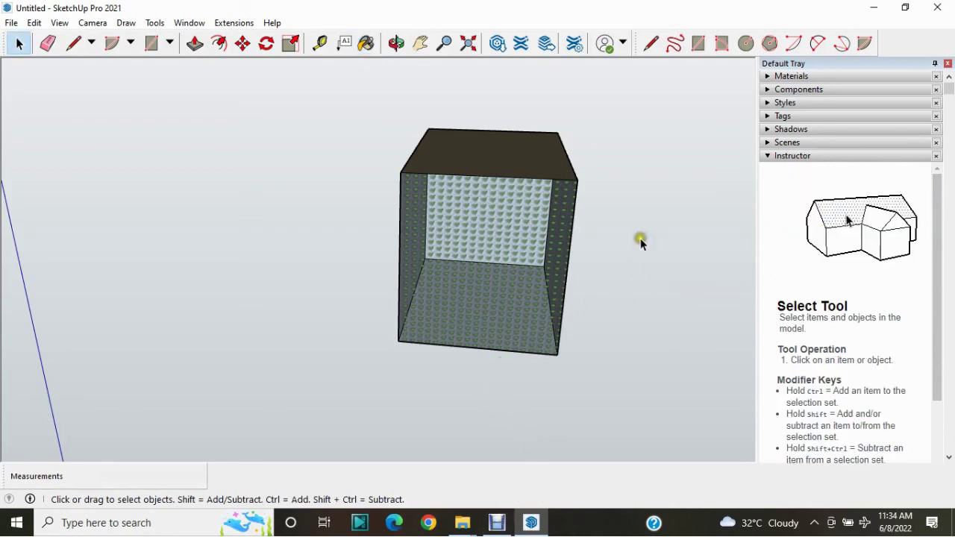
pyautogui.click(494, 523)
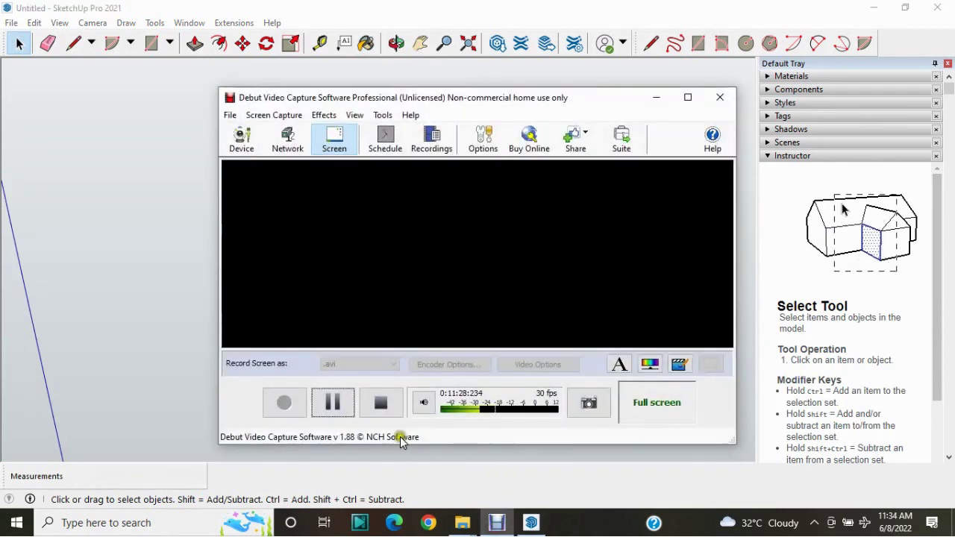